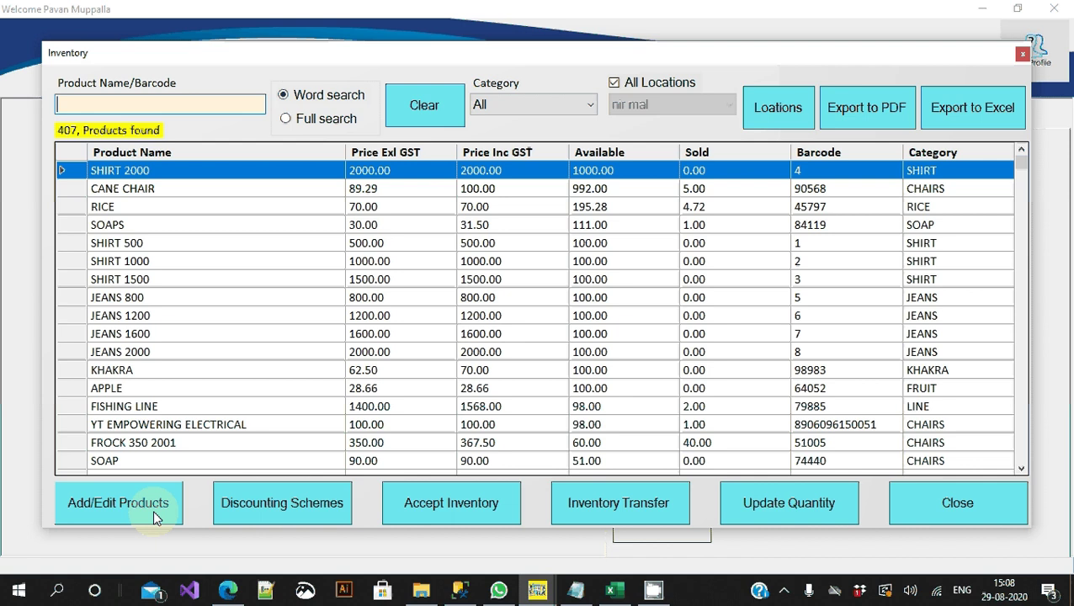
Open the form for adding or editing products and enter Marker as the product name.
left_click(137, 503)
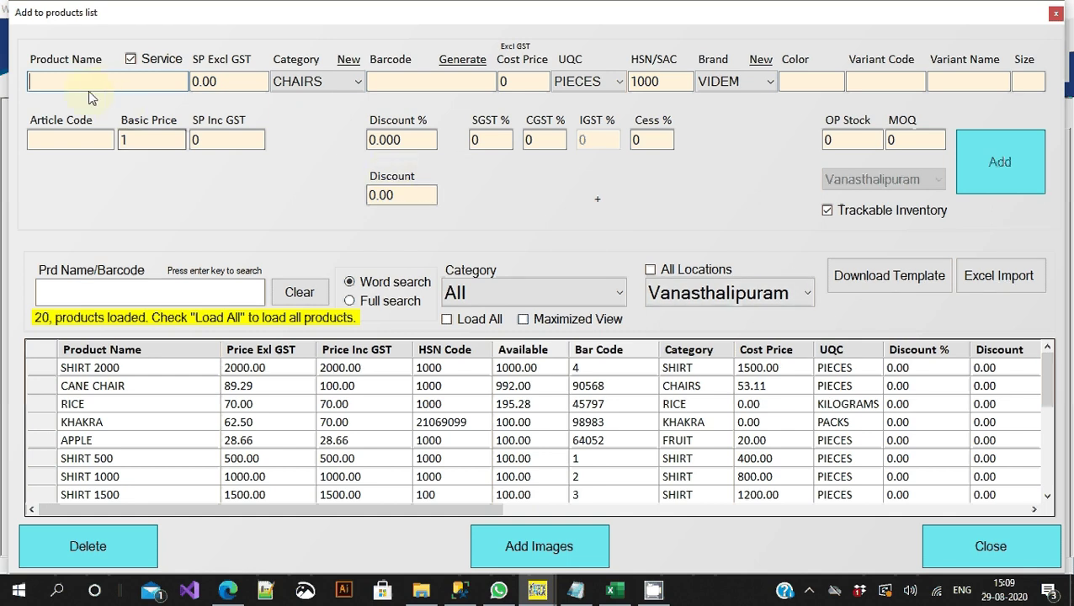
left_click(220, 81)
left_click(72, 84)
type("M")
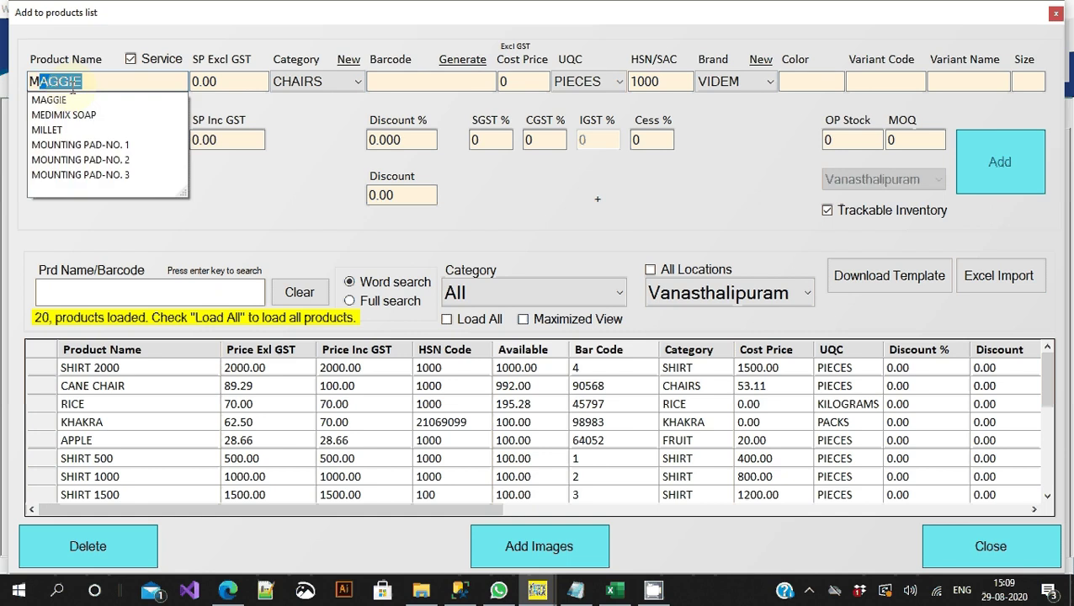
type("arker")
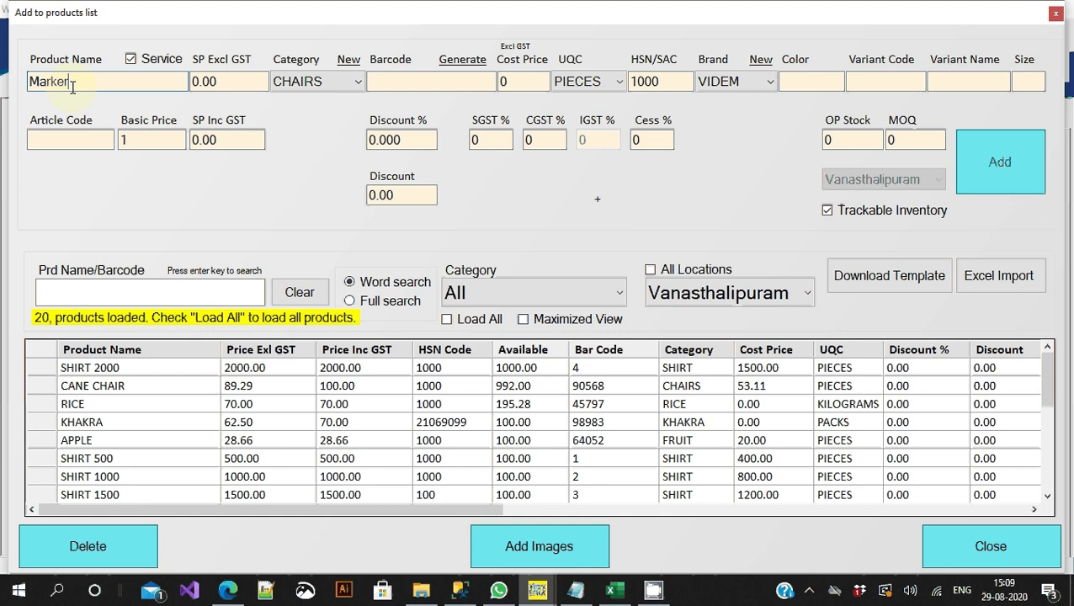
key("Tab")
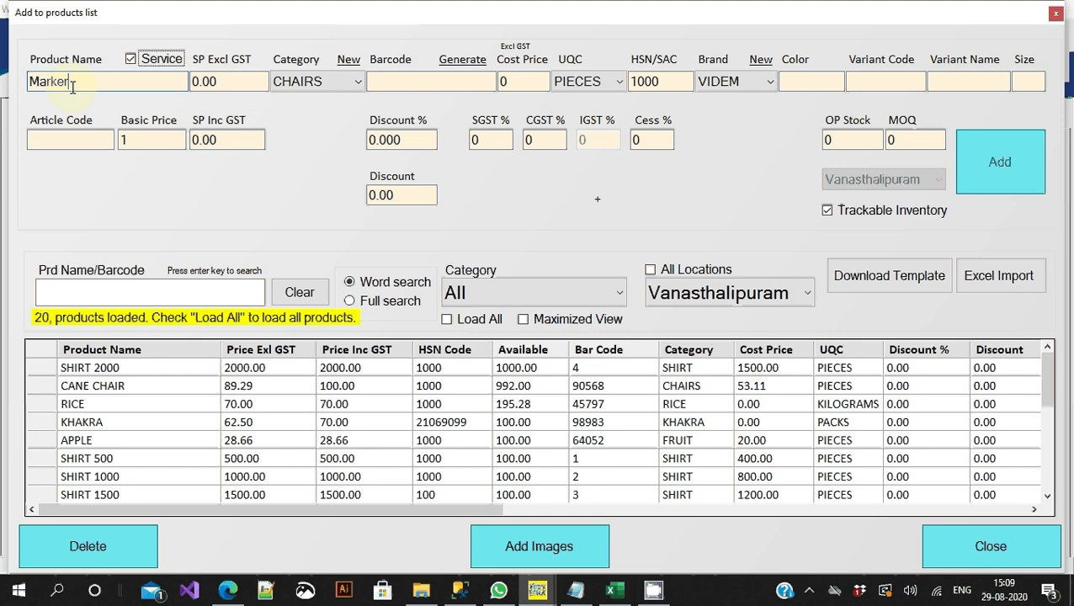
Turn off the Service option so that Marker is treated as a product.
left_click(166, 65)
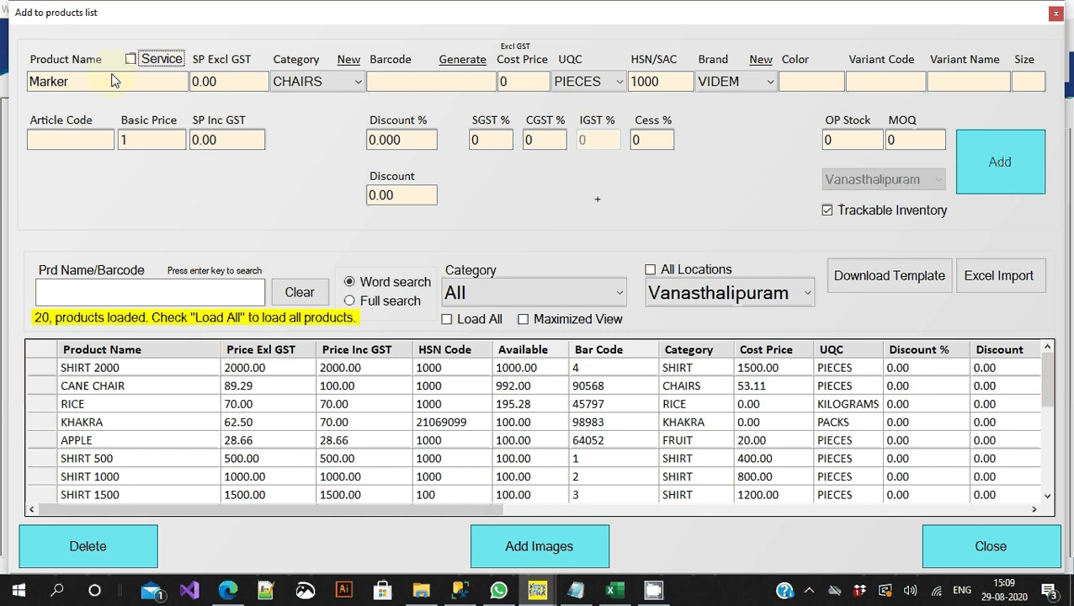
left_click(158, 65)
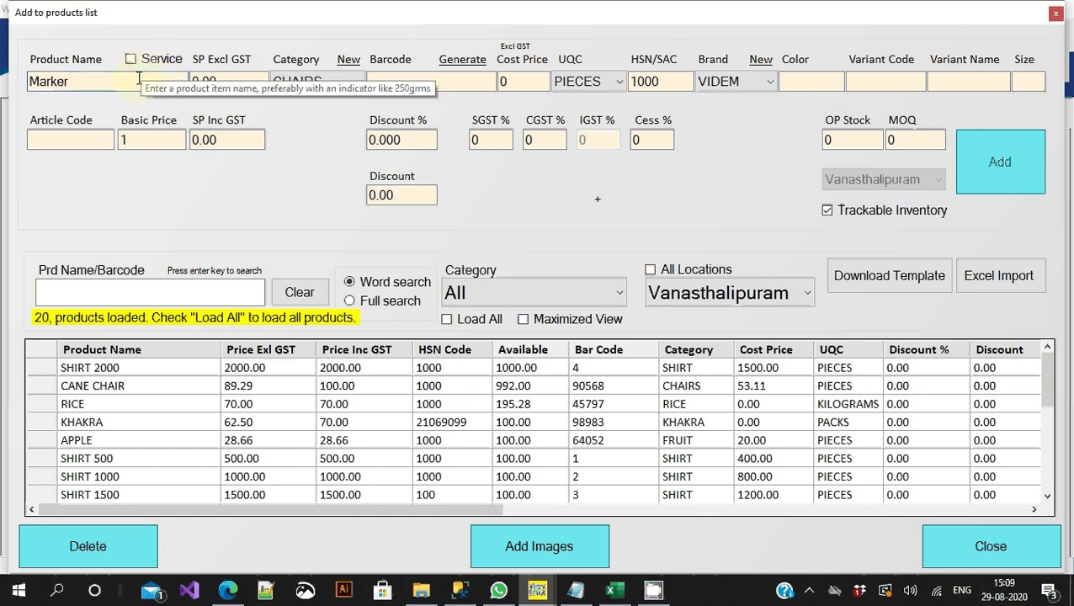
double_click(140, 77)
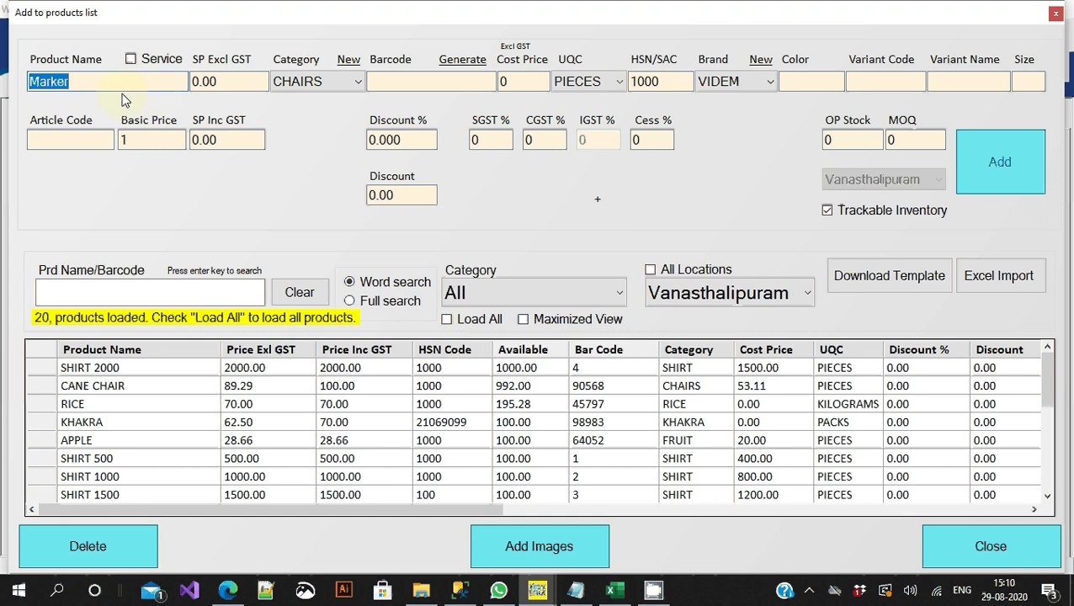
left_click(154, 60)
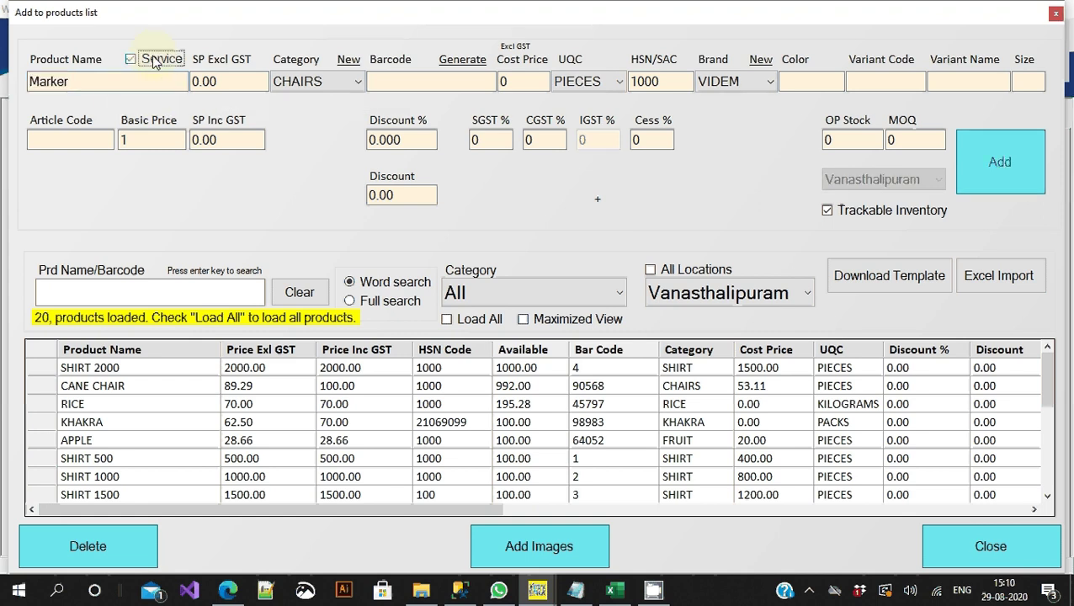
left_click(154, 60)
left_click(657, 81)
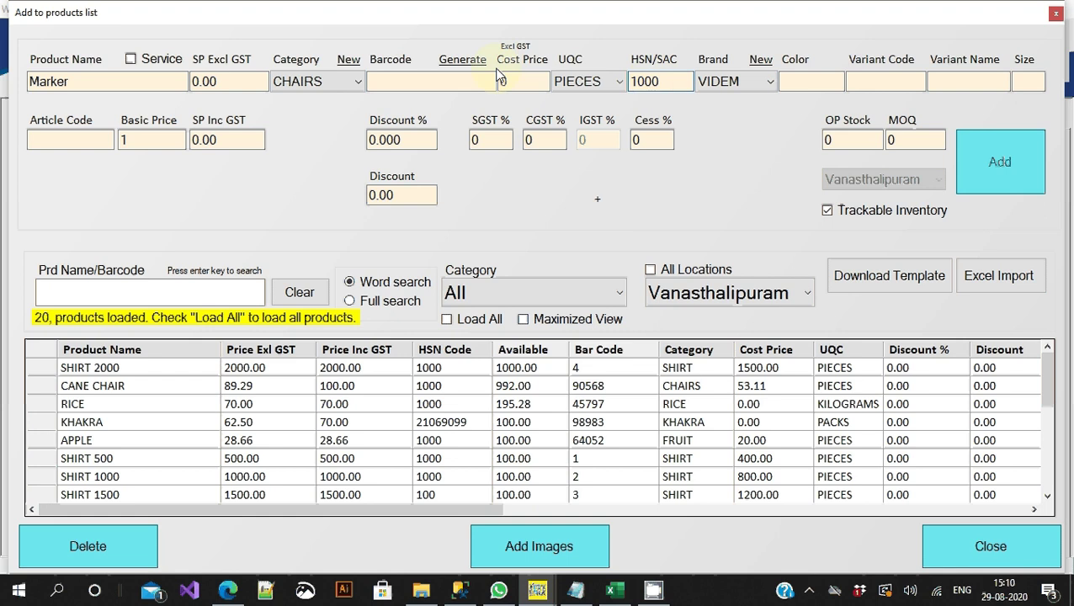
left_click(546, 138)
left_click(144, 80)
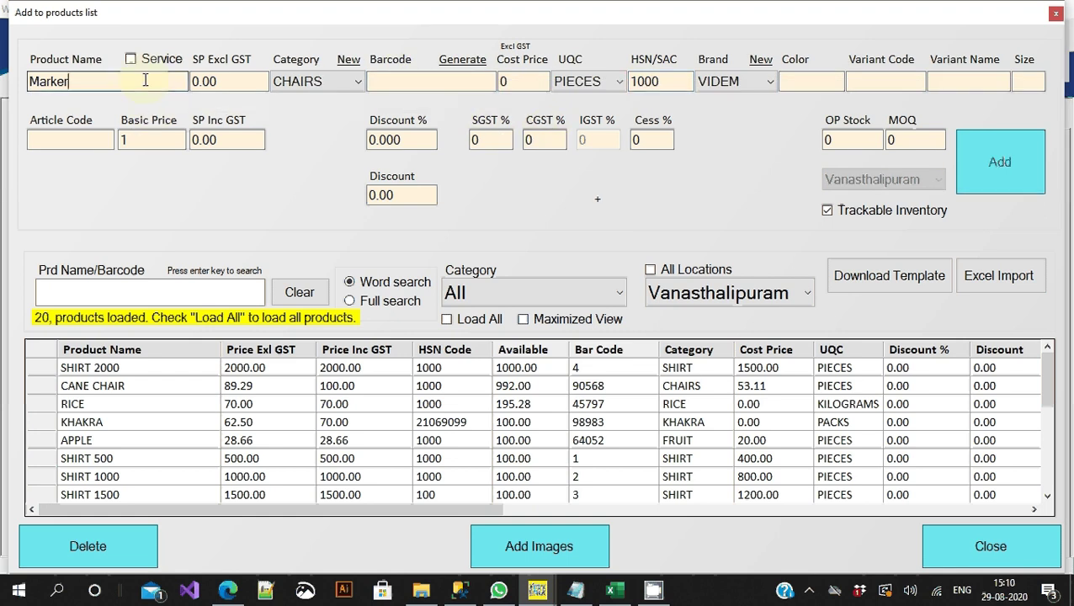
left_click(661, 82)
double_click(661, 83)
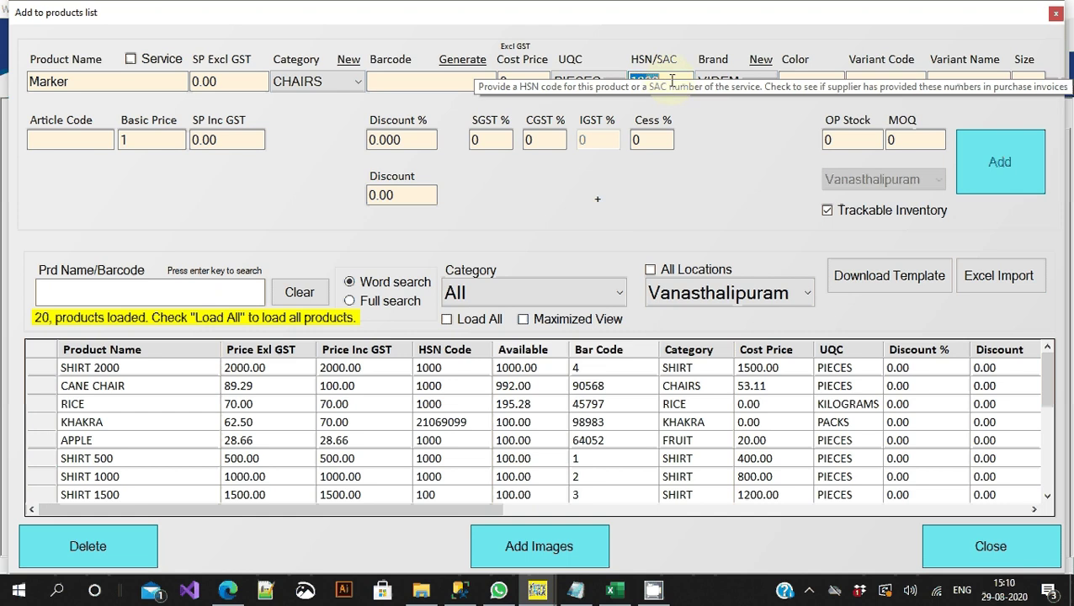
left_click(671, 81)
double_click(672, 81)
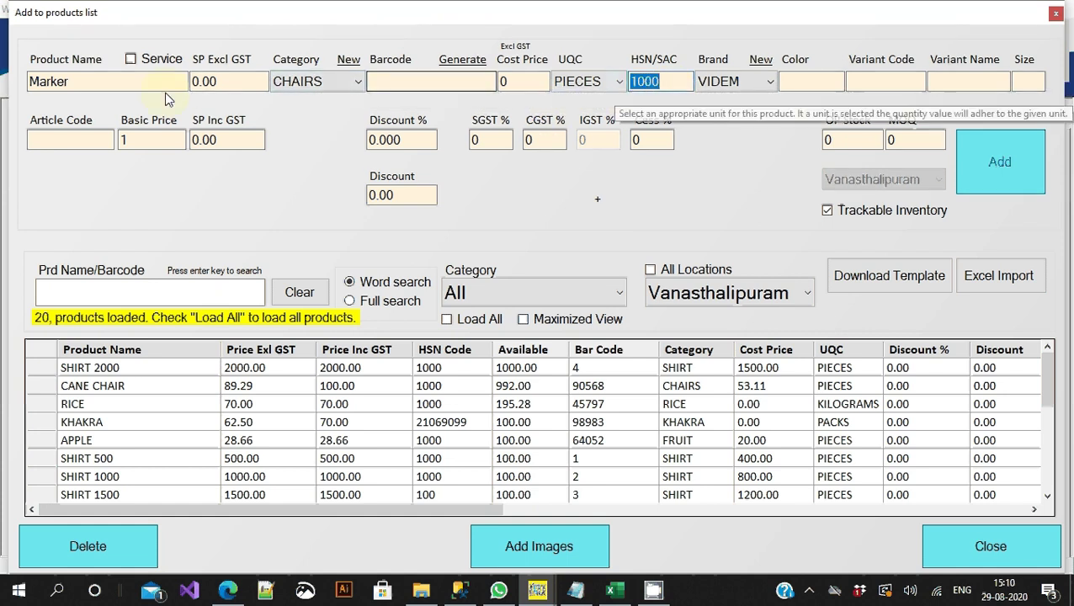
left_click(129, 81)
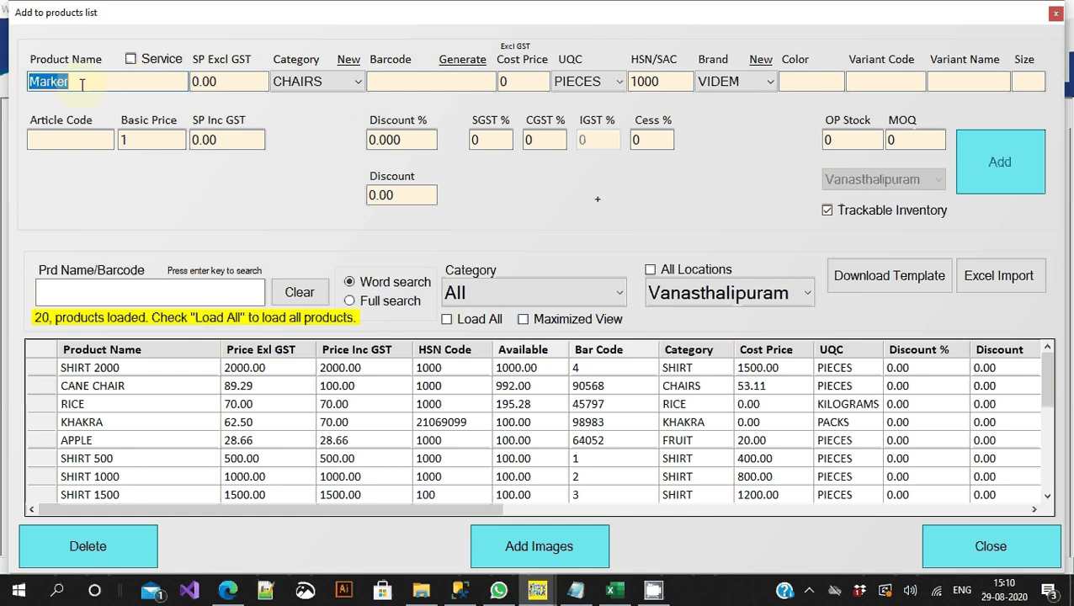
left_click(82, 81)
double_click(85, 81)
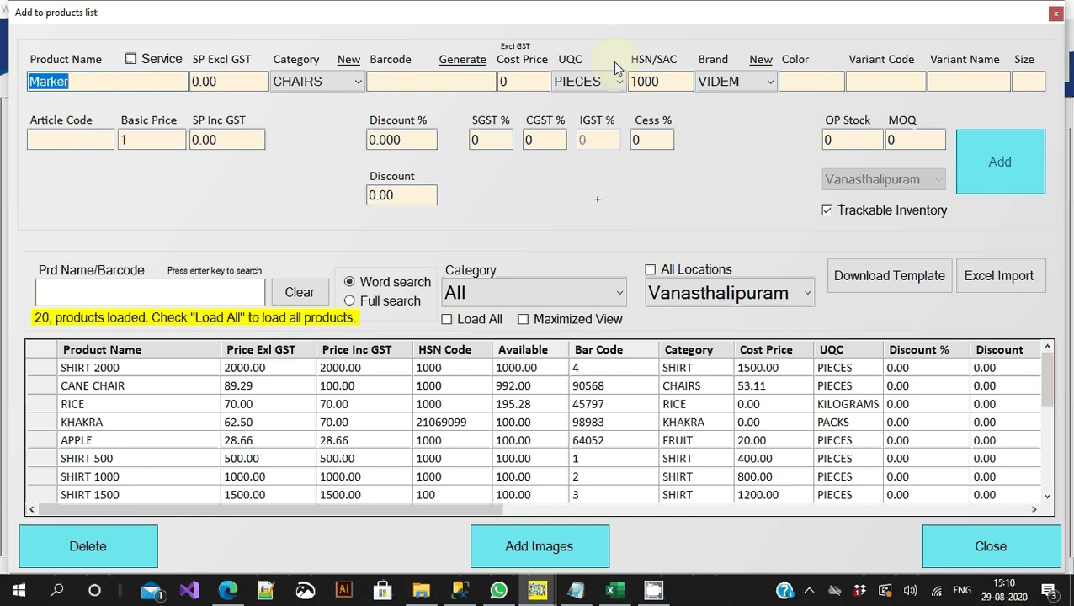
Set the HSN/SAC code of the Marker product to 3905.
left_click(670, 79)
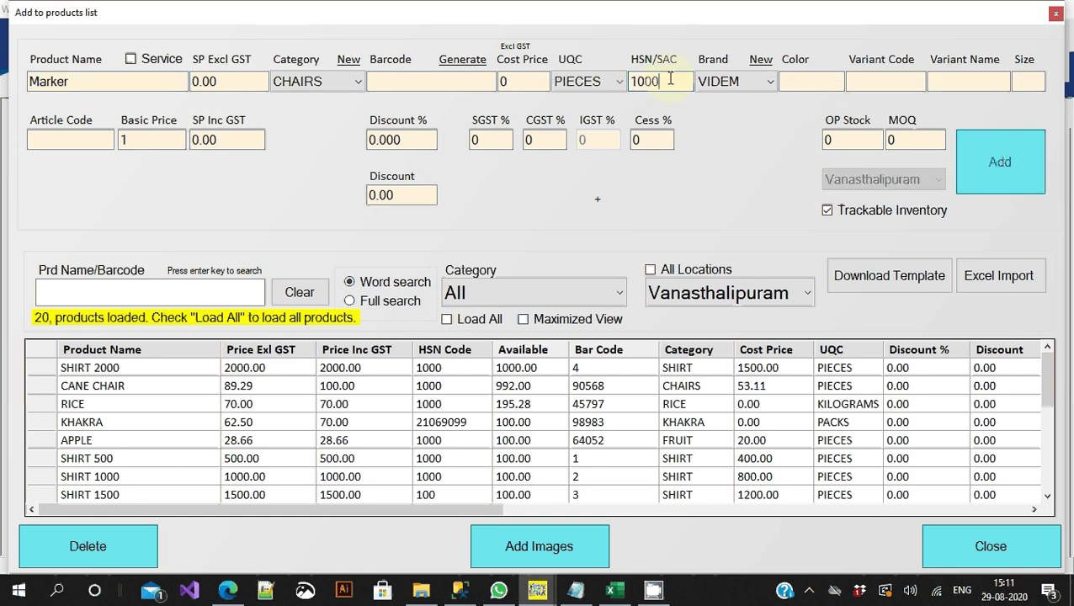
double_click(670, 79)
type("3905")
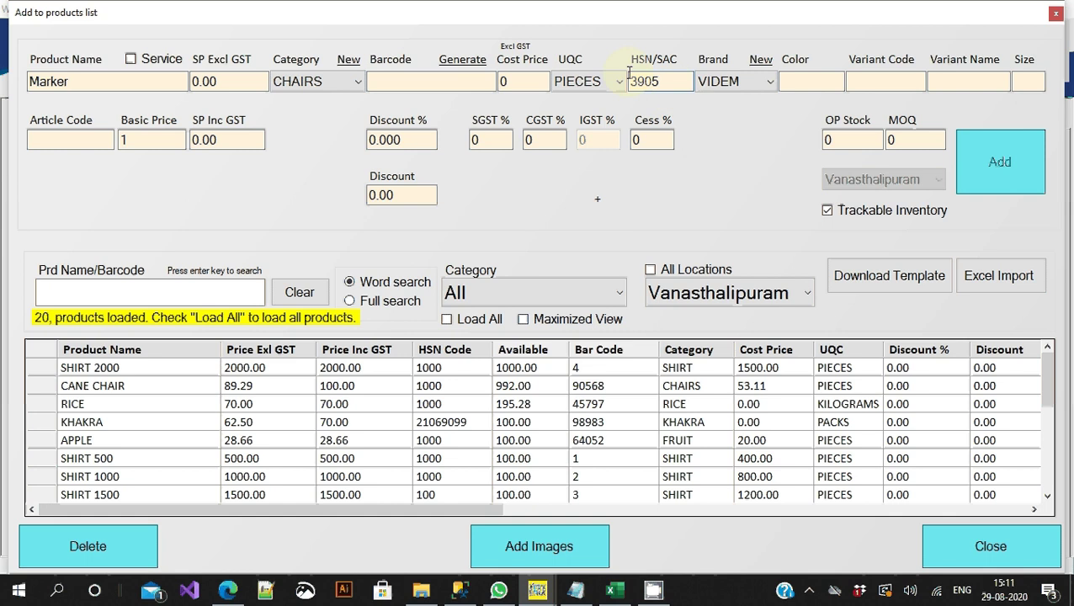
left_click(112, 87)
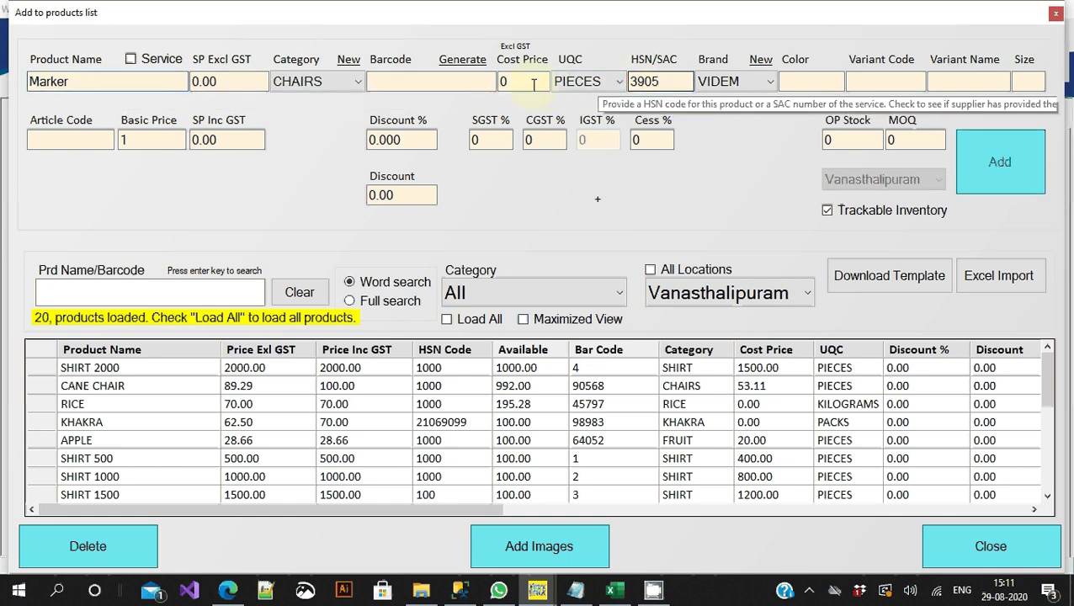
double_click(667, 81)
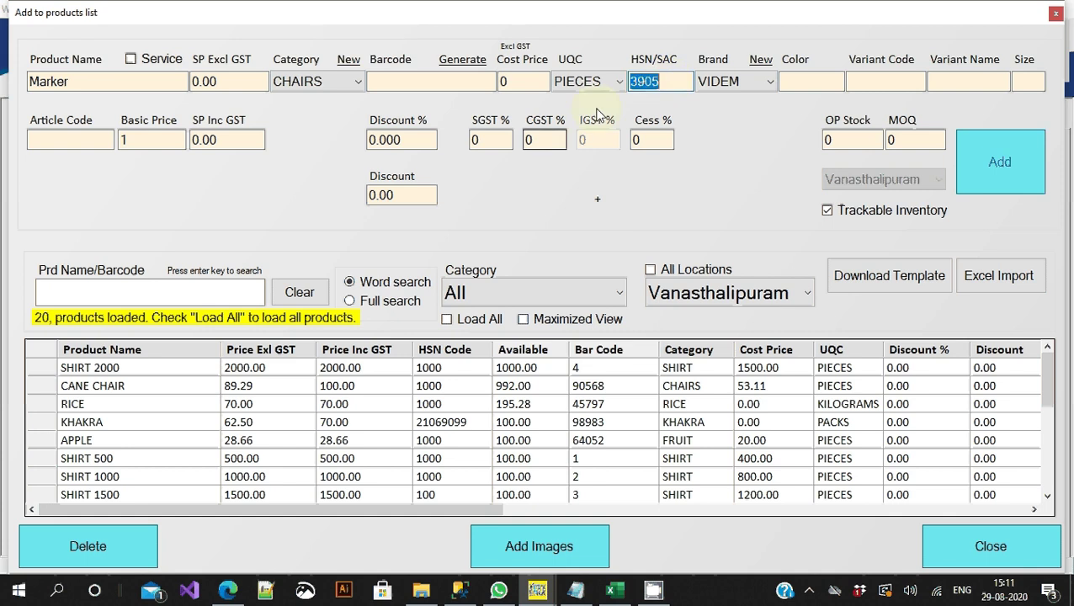
Set both the SGST and CGST rates of the Marker product to 6%.
left_click(495, 141)
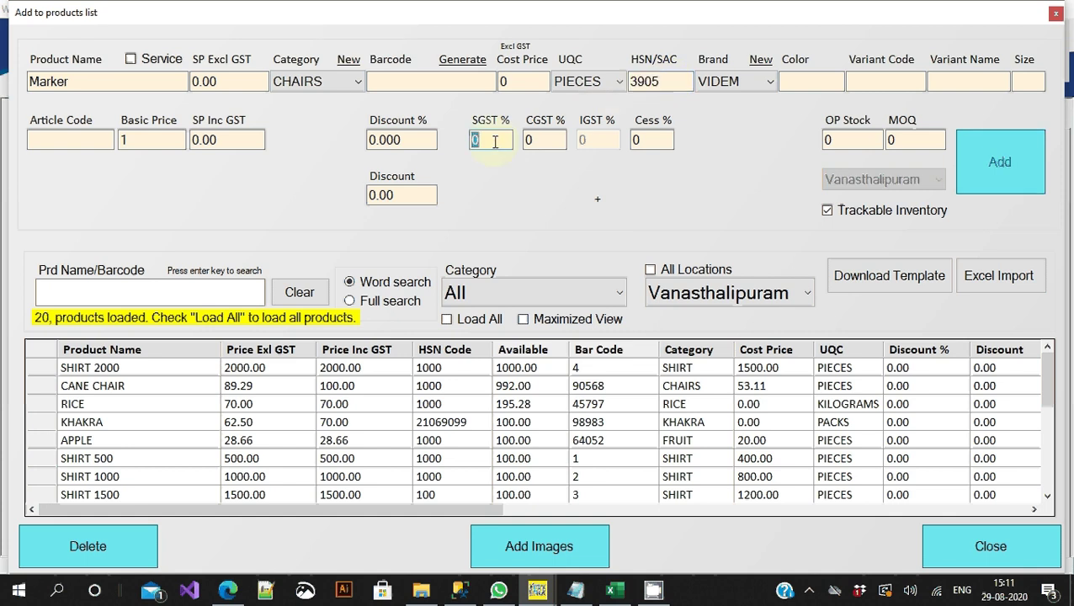
type("6")
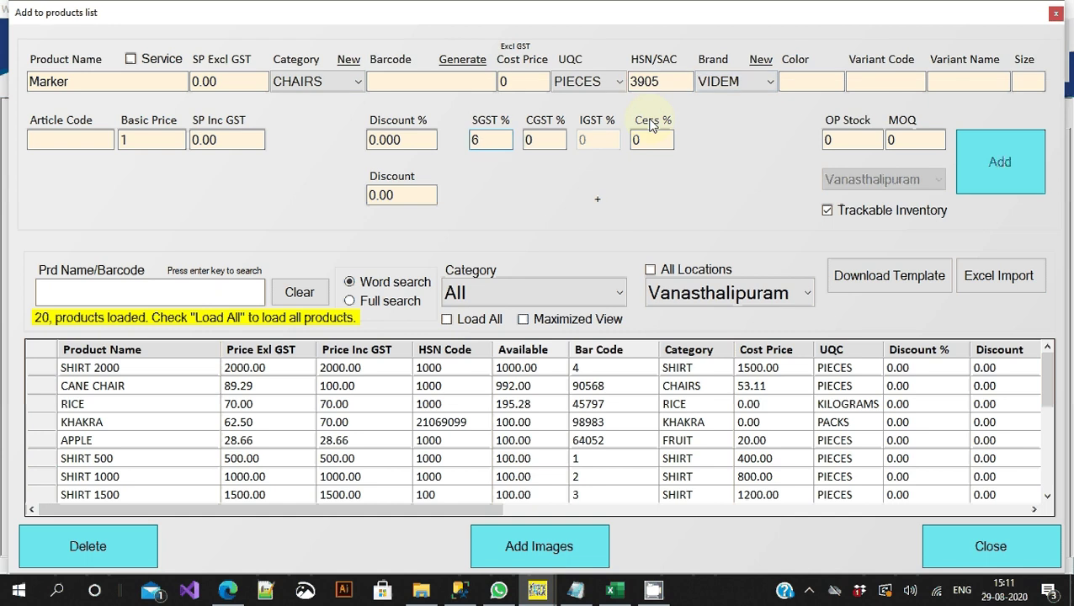
key("Tab")
type("6")
key("Tab")
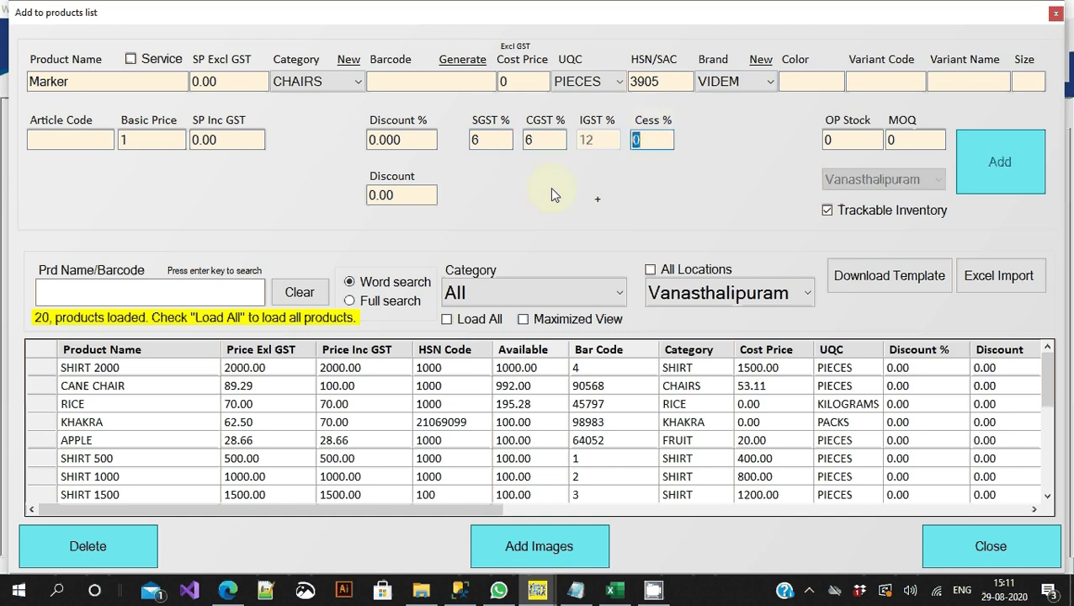
left_click(495, 141)
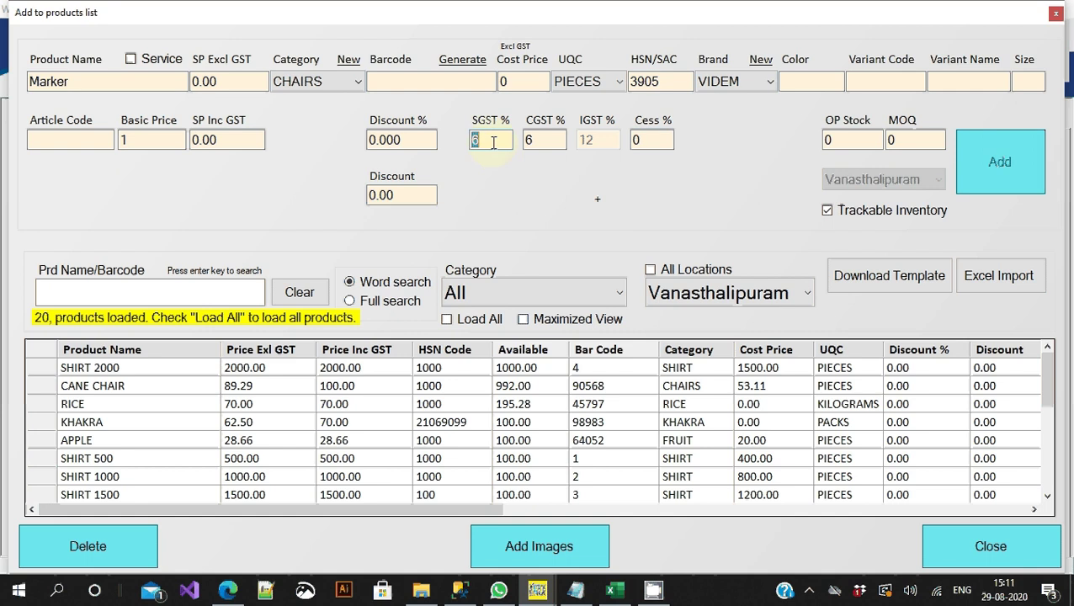
left_click(537, 141)
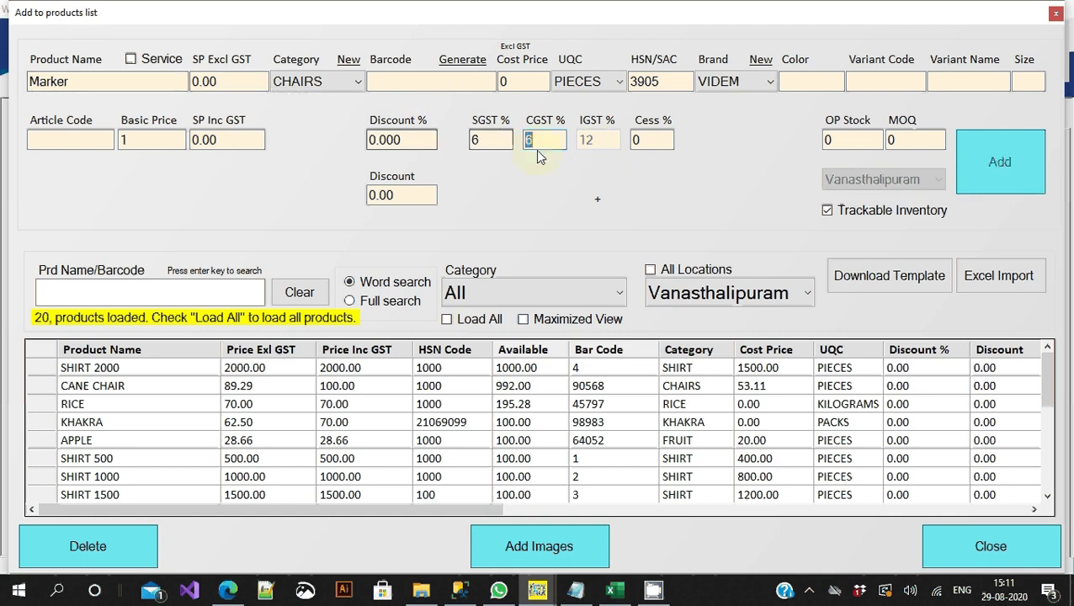
Enter a Cess rate of 1% for the Marker product and reset it to 0.
left_click(651, 139)
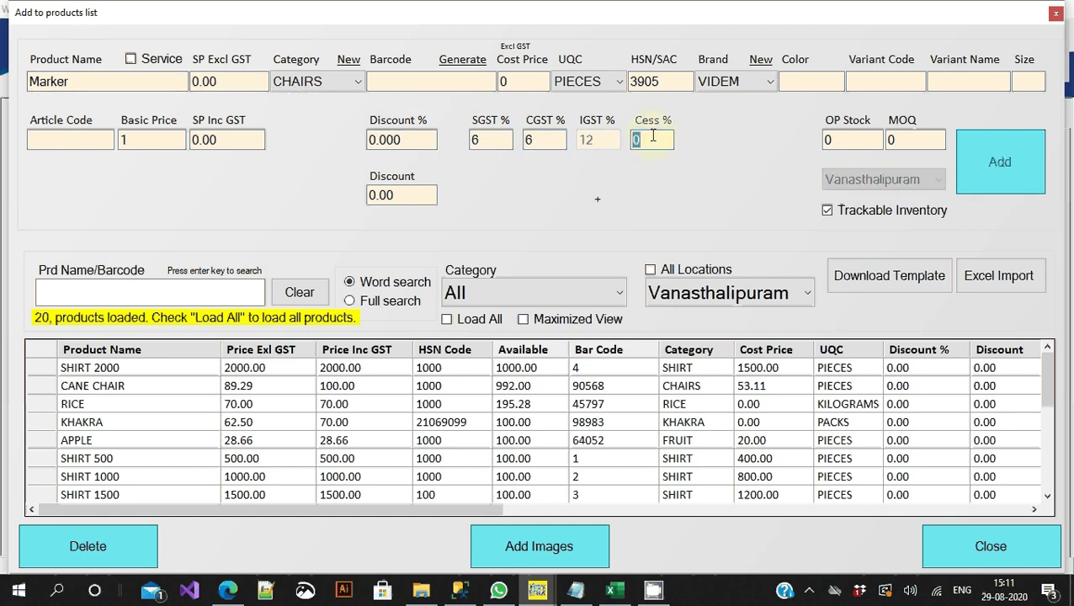
type("1")
double_click(653, 136)
type("0")
key("Tab")
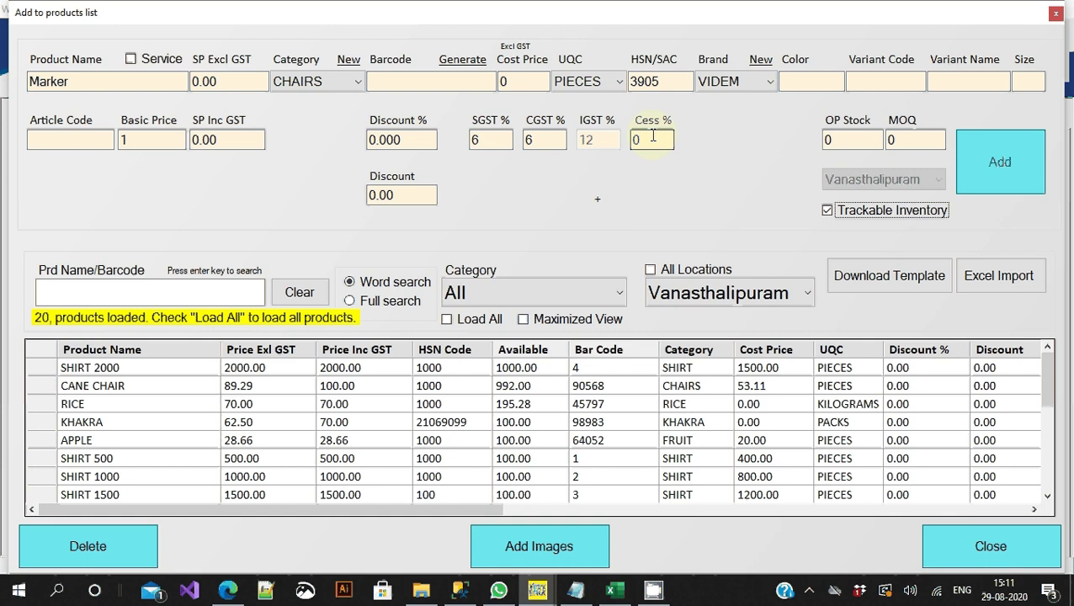
Set the Marker product's selling price excluding GST to 100.
left_click(224, 80)
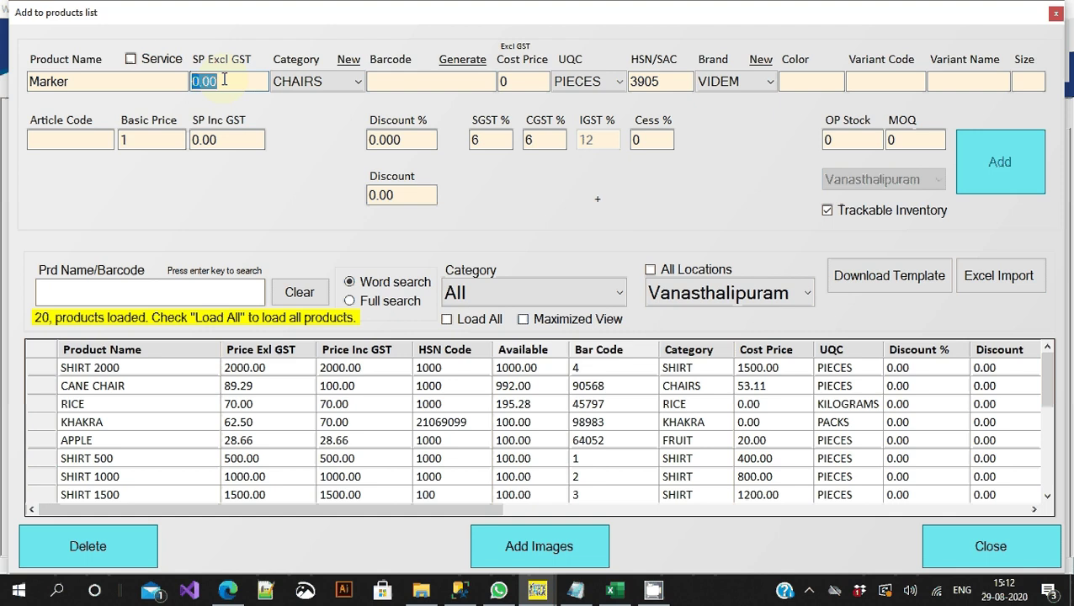
type("100")
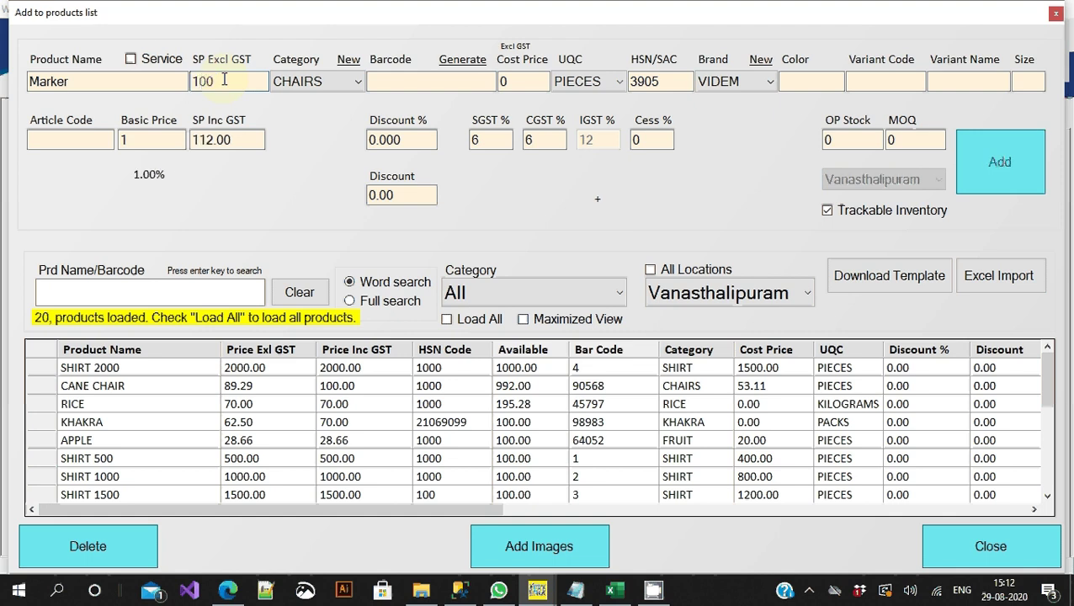
key("Tab")
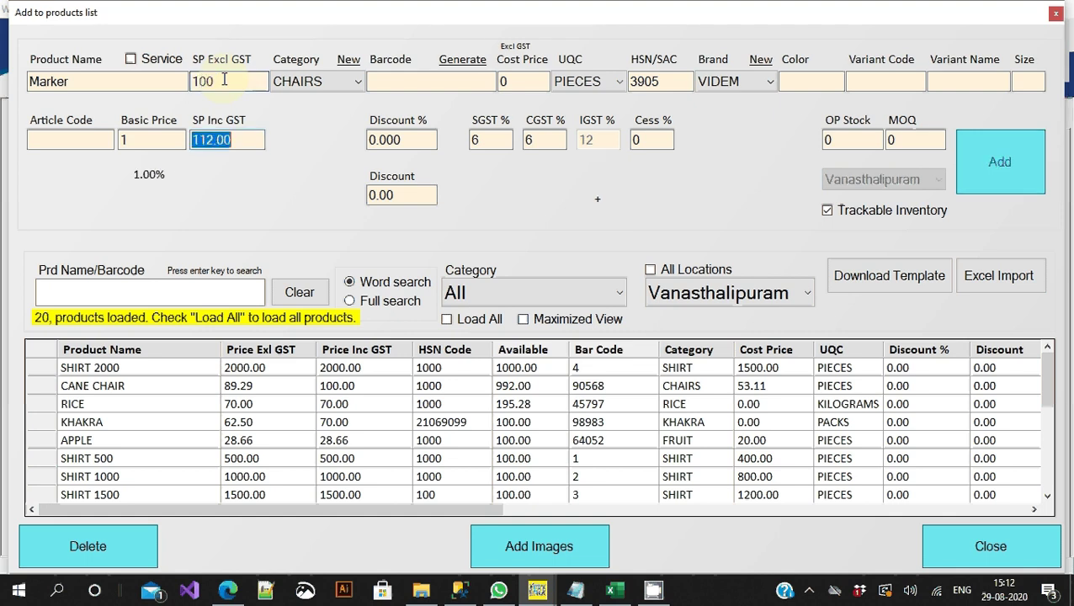
Set the Marker product's selling price including GST to 100.
double_click(242, 139)
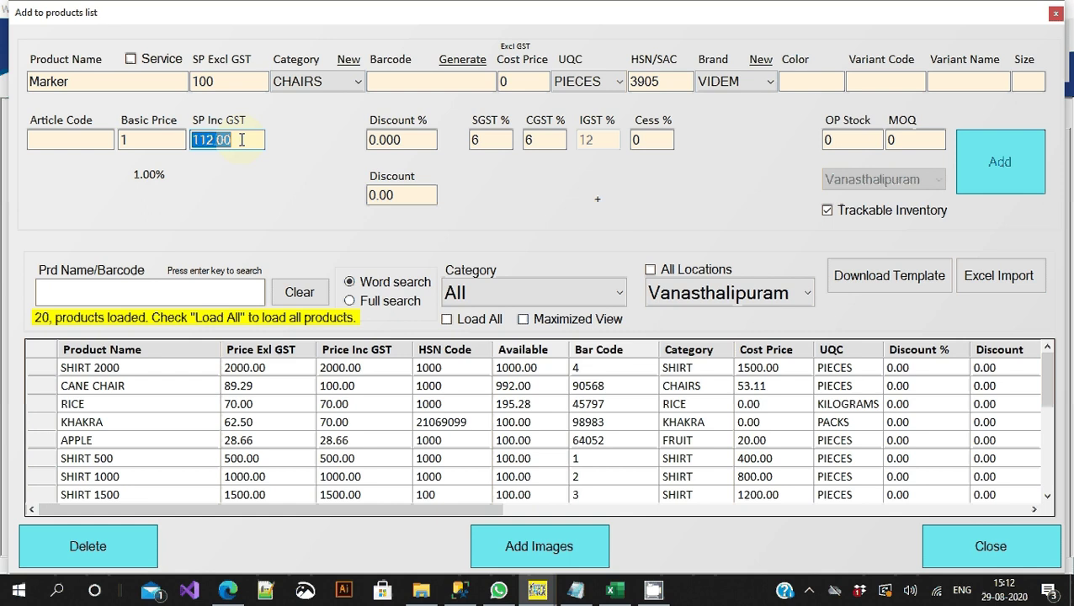
type("100")
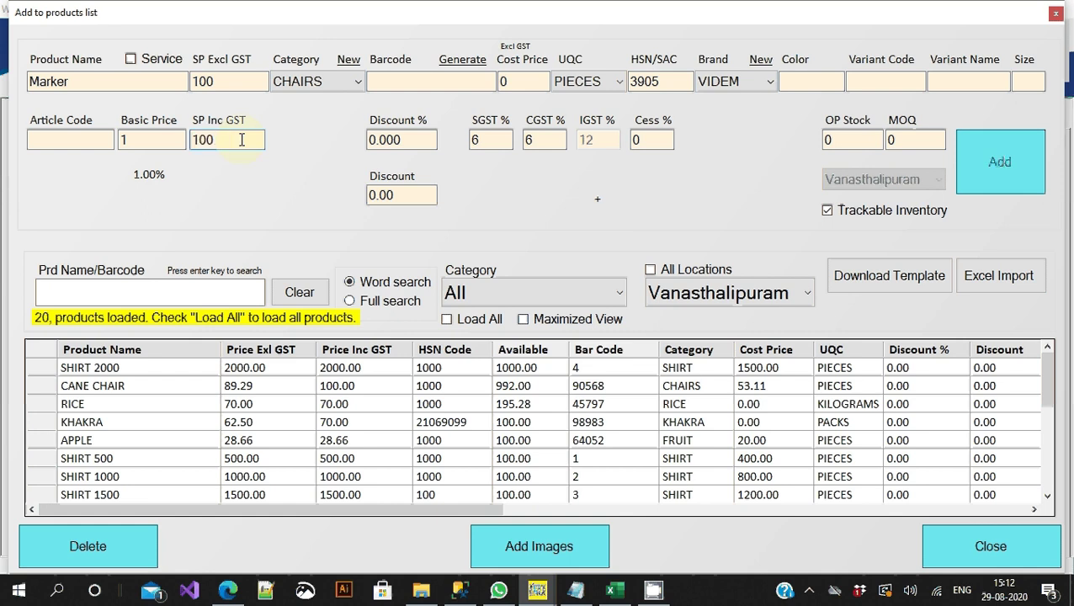
key("Tab")
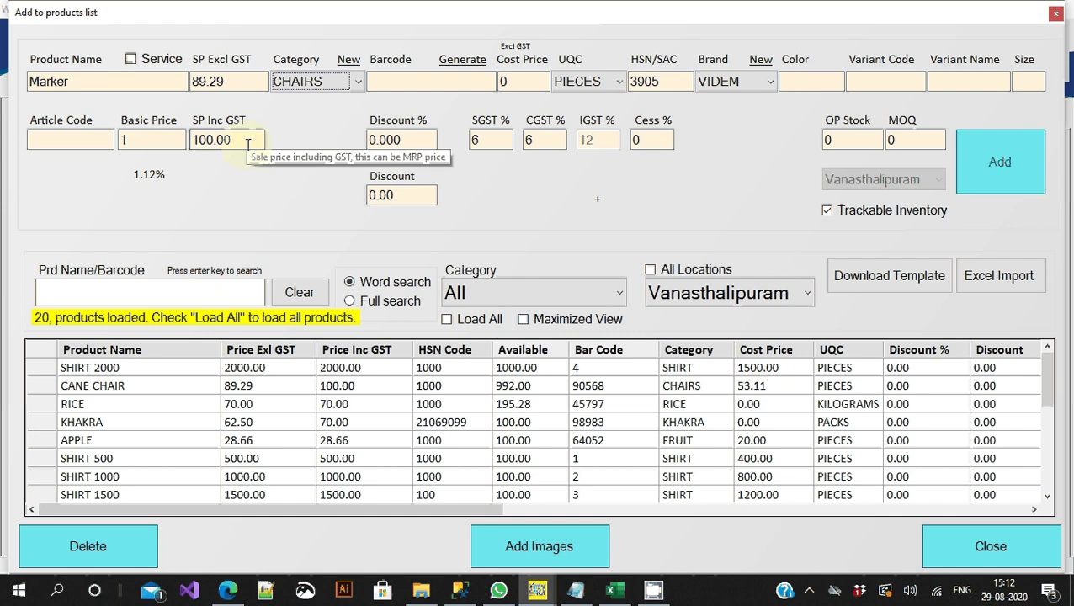
left_click(228, 80)
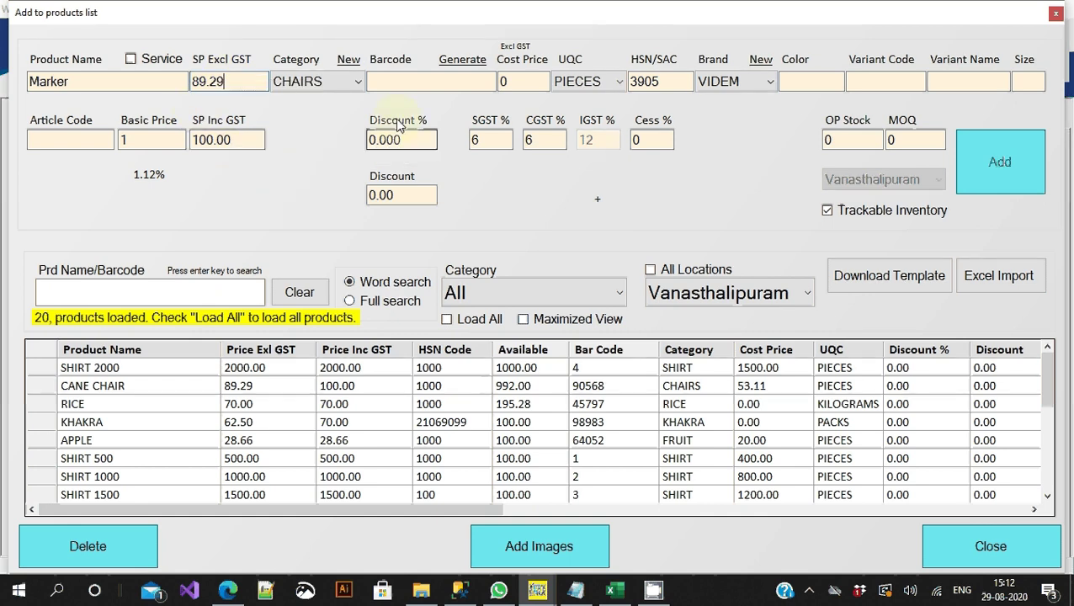
left_click(410, 77)
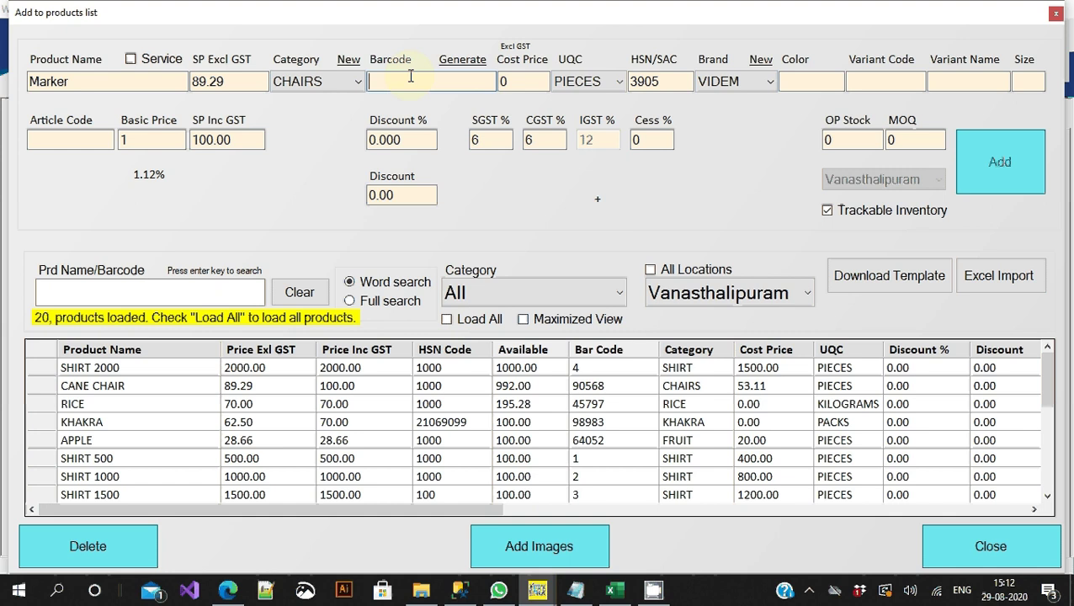
type("12134")
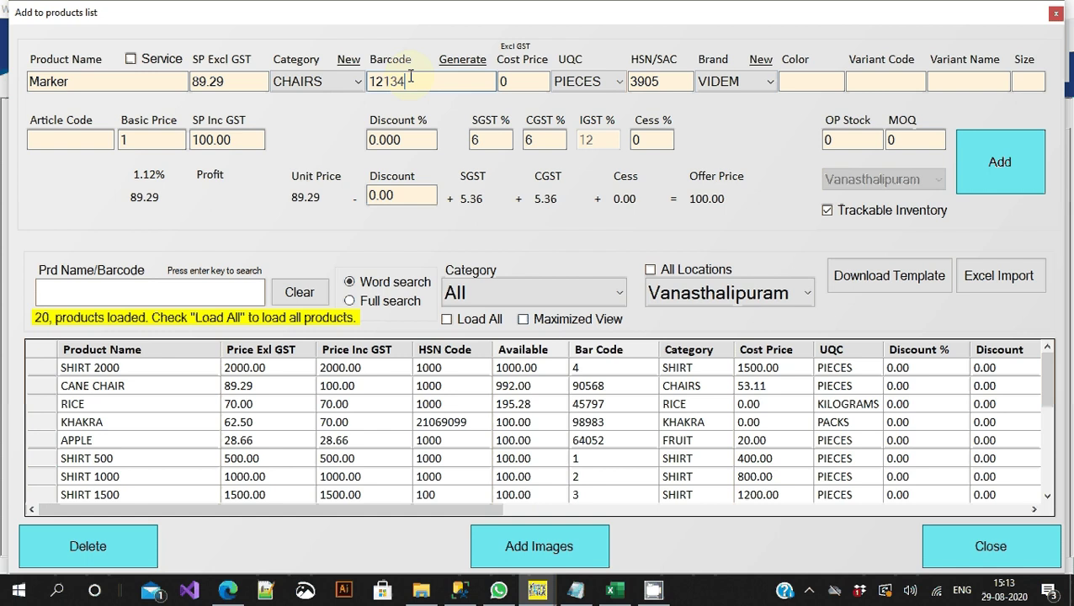
double_click(410, 77)
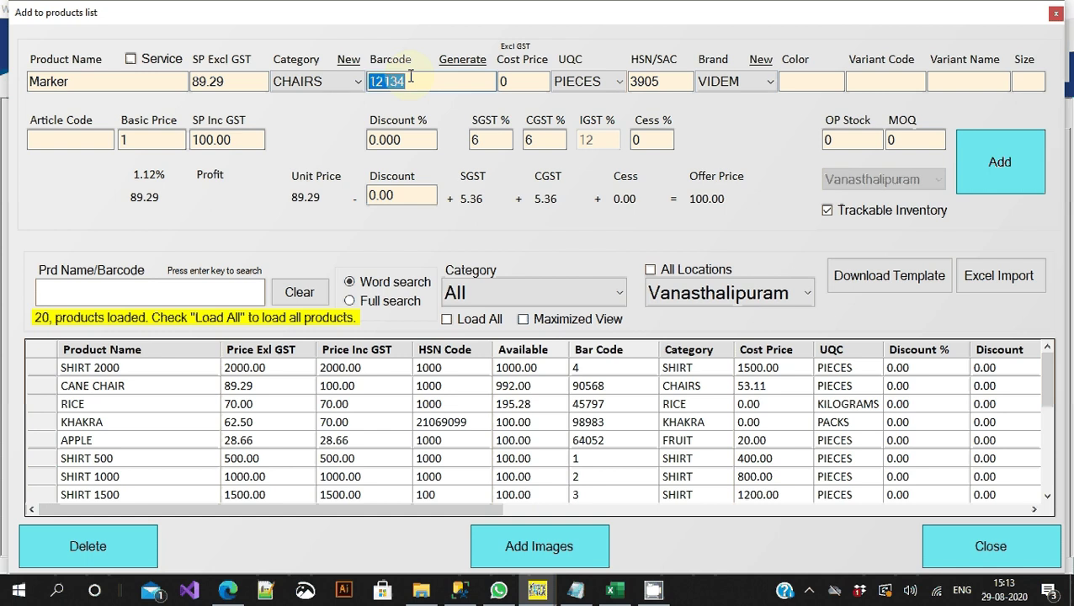
key("BackSpace")
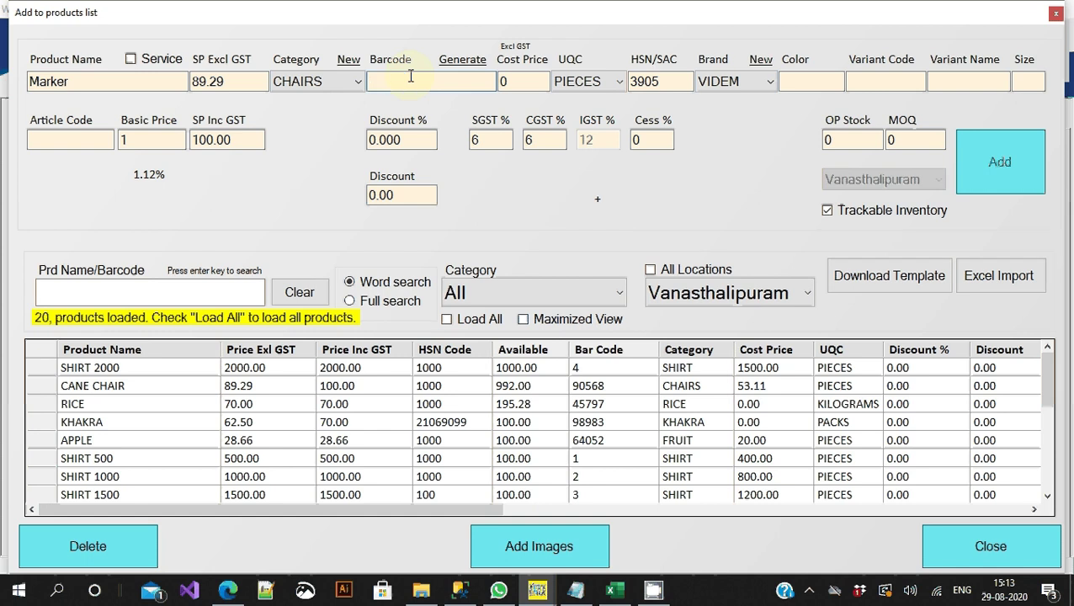
Generate a new barcode for the Marker product.
left_click(464, 62)
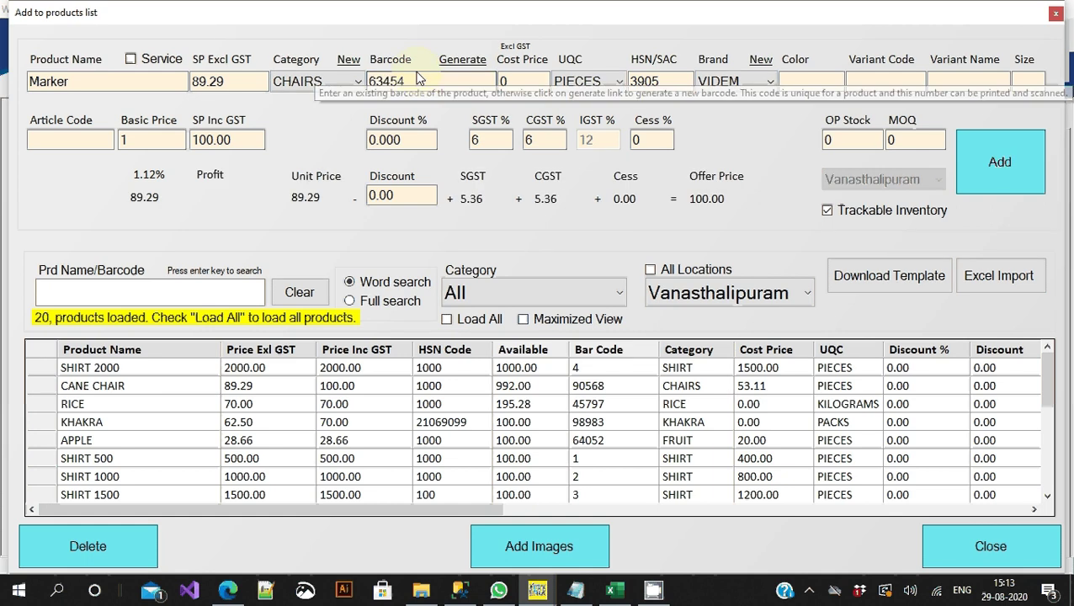
double_click(419, 80)
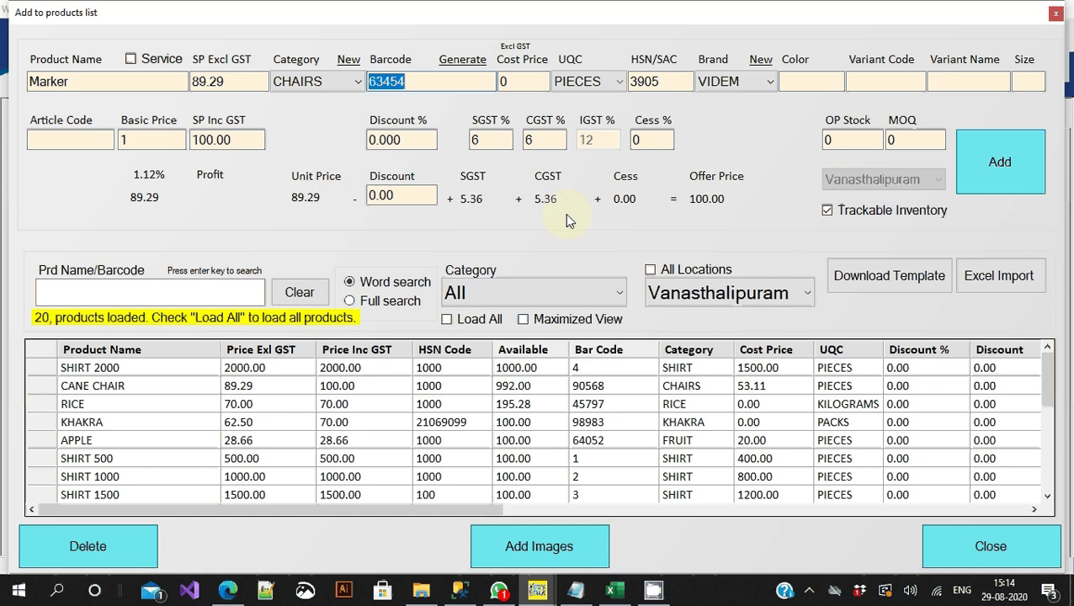
Set the Marker product's cost price excluding GST to 70.
left_click(517, 82)
double_click(517, 81)
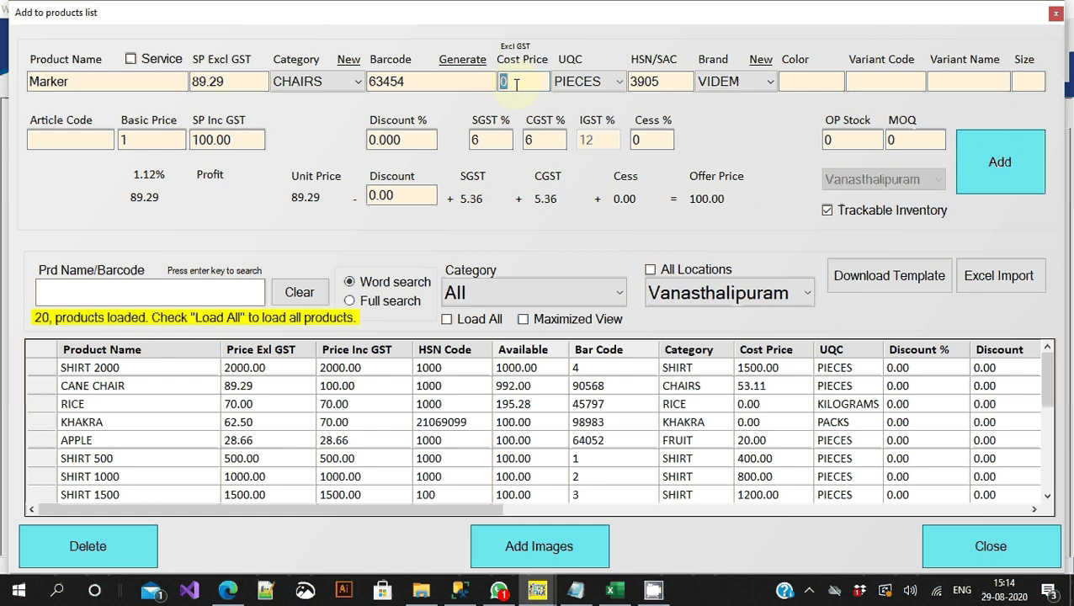
type("70")
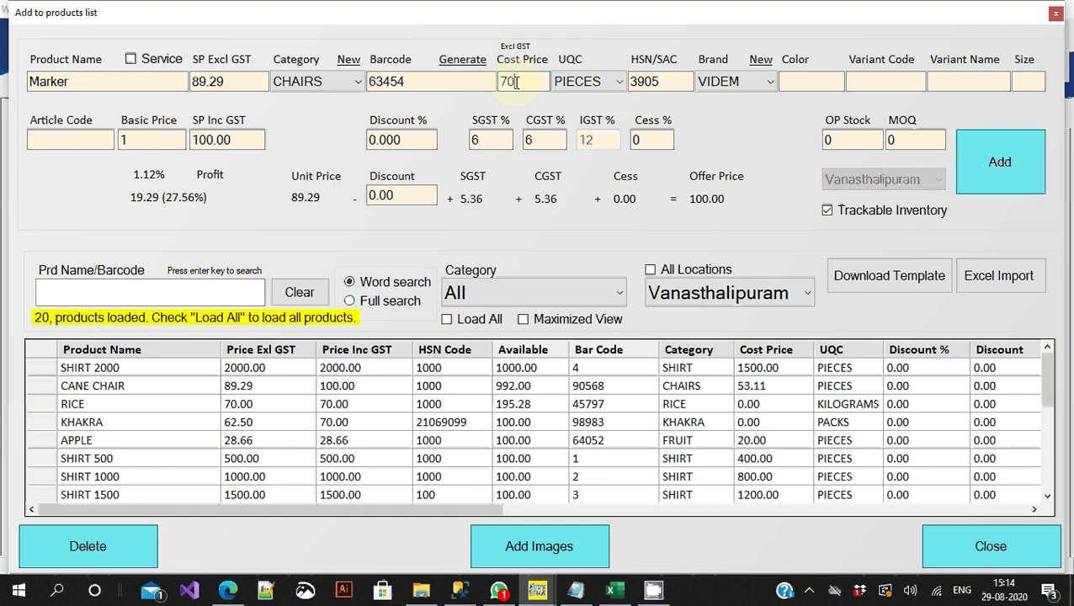
key("Tab")
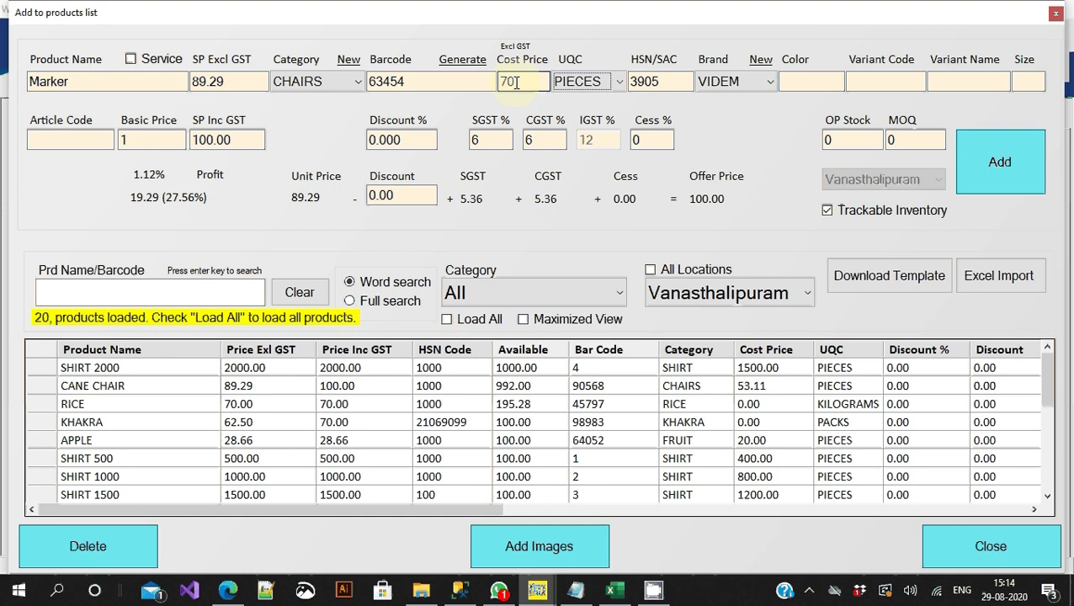
left_click(150, 212)
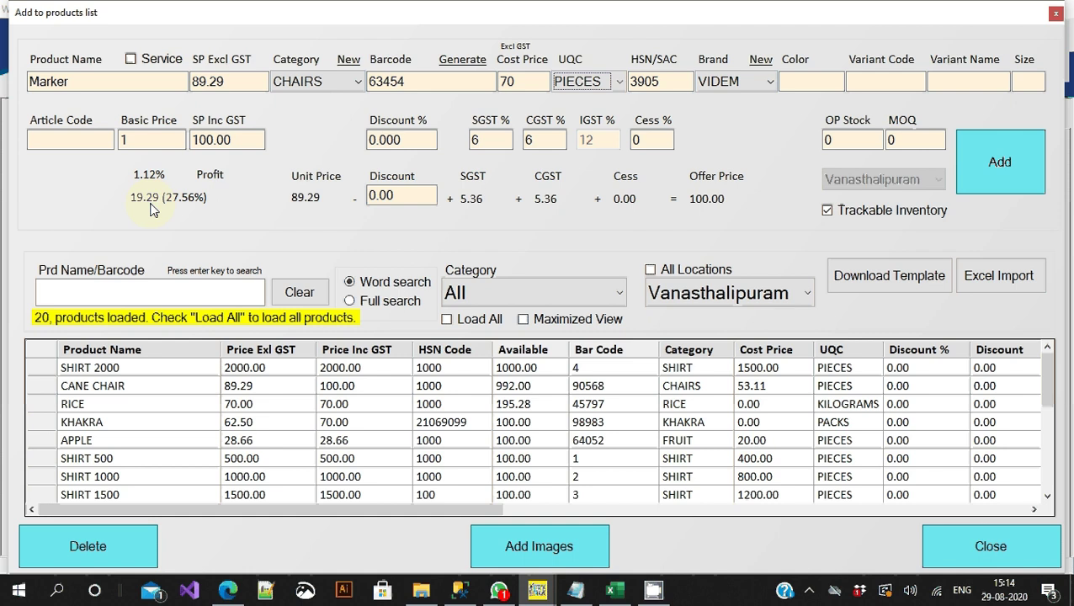
Set the Marker product's basic price to 80.
left_click(134, 139)
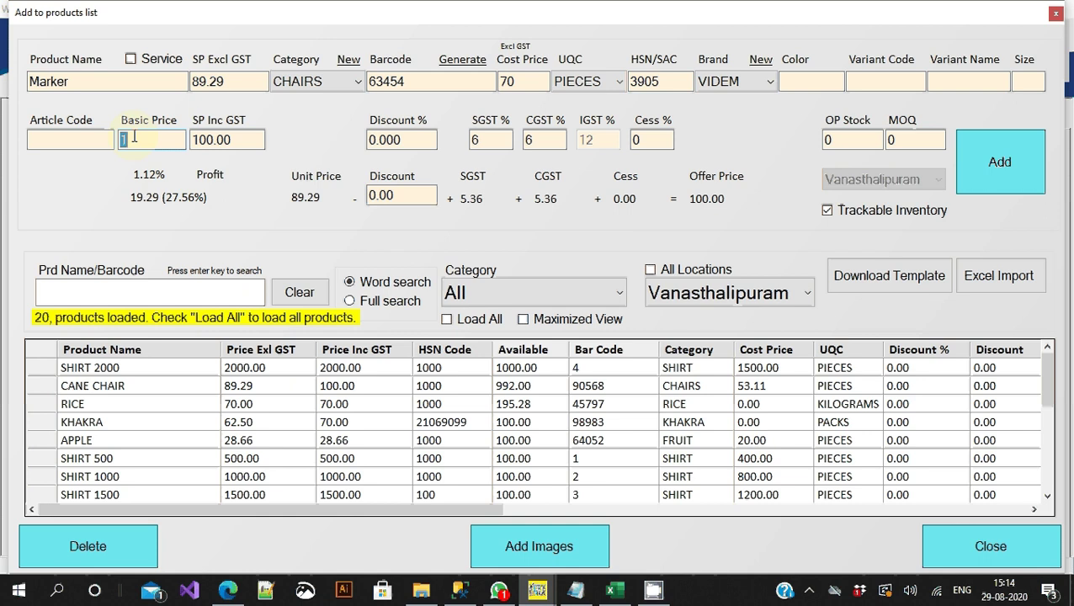
type("70")
double_click(133, 140)
type("80")
Create a new product category named PENS.
left_click(287, 84)
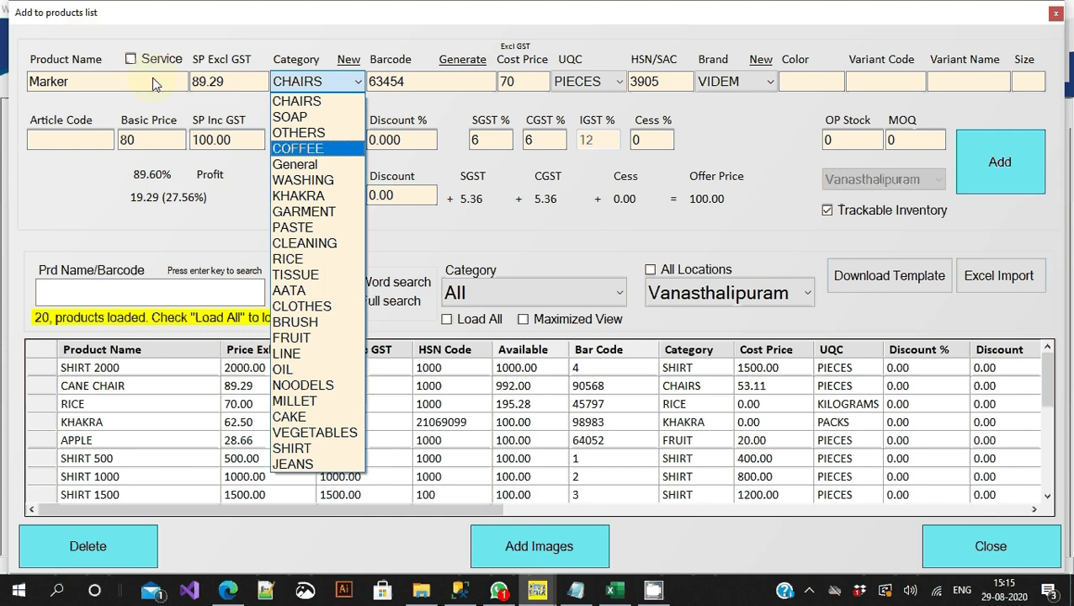
left_click(350, 62)
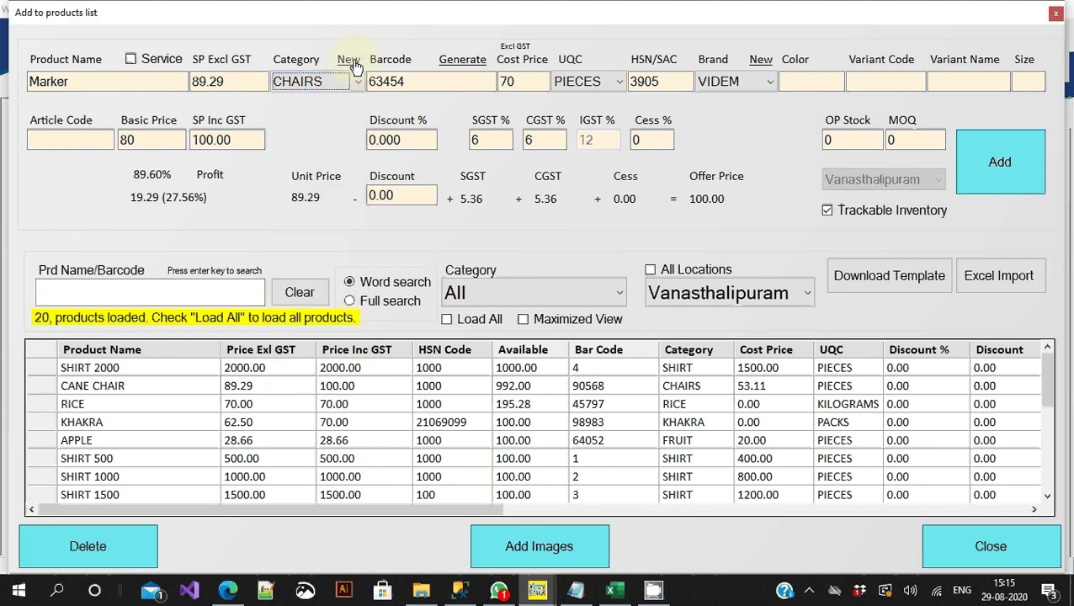
left_click(350, 62)
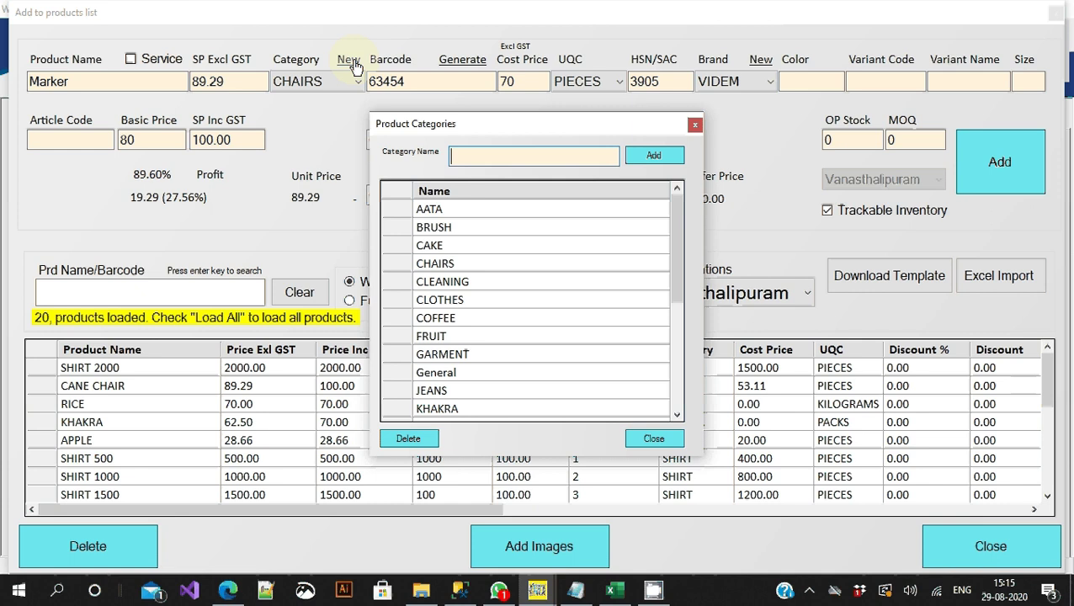
type("PENS")
left_click(671, 159)
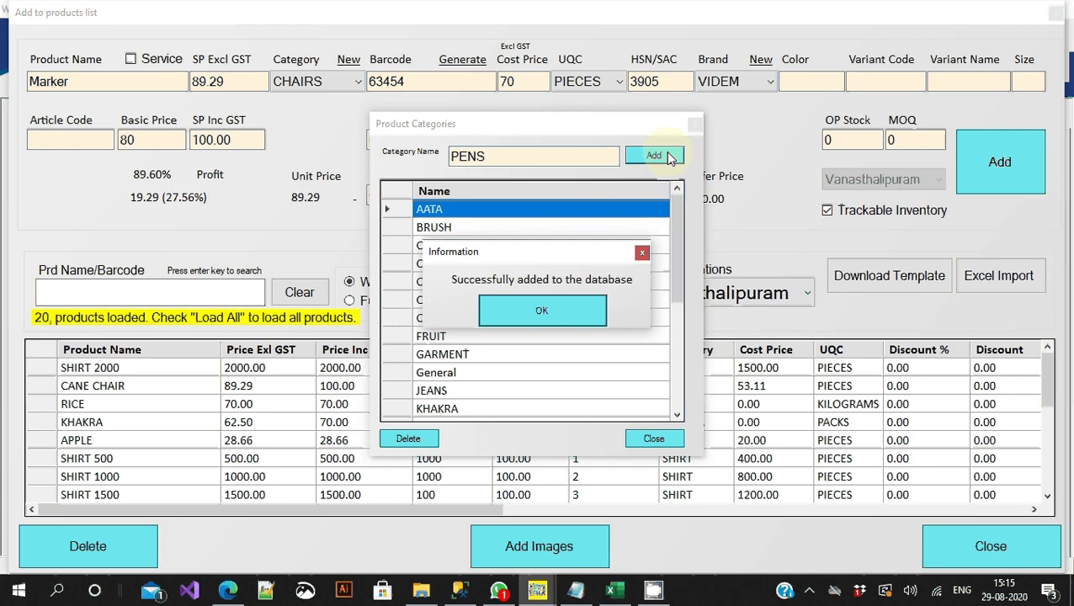
left_click(541, 311)
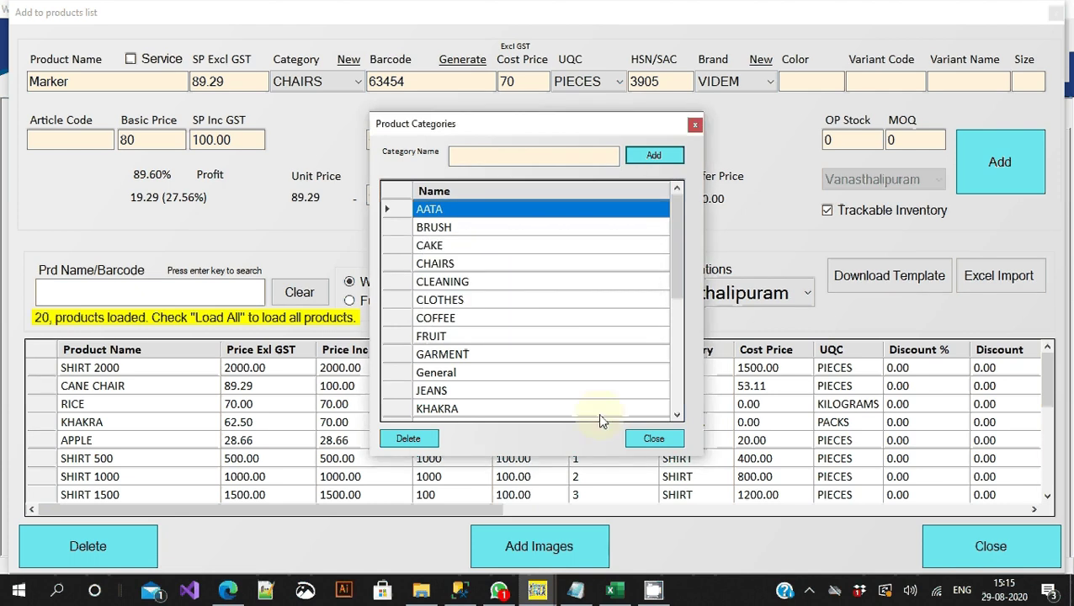
left_click(652, 438)
Assign the PENS category and the VIDEM brand to the Marker product.
left_click(316, 81)
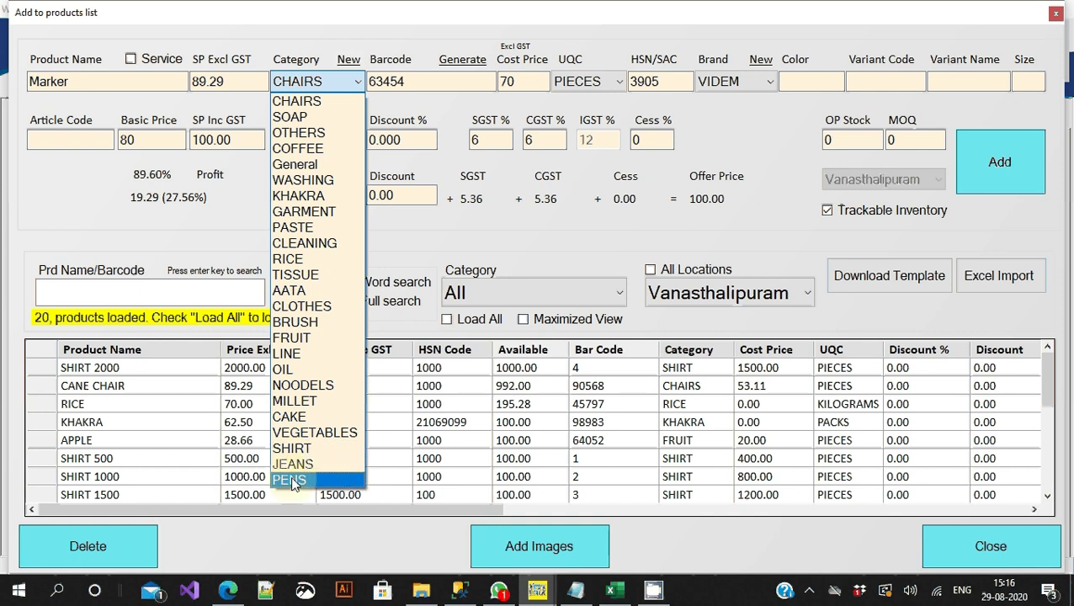
left_click(290, 480)
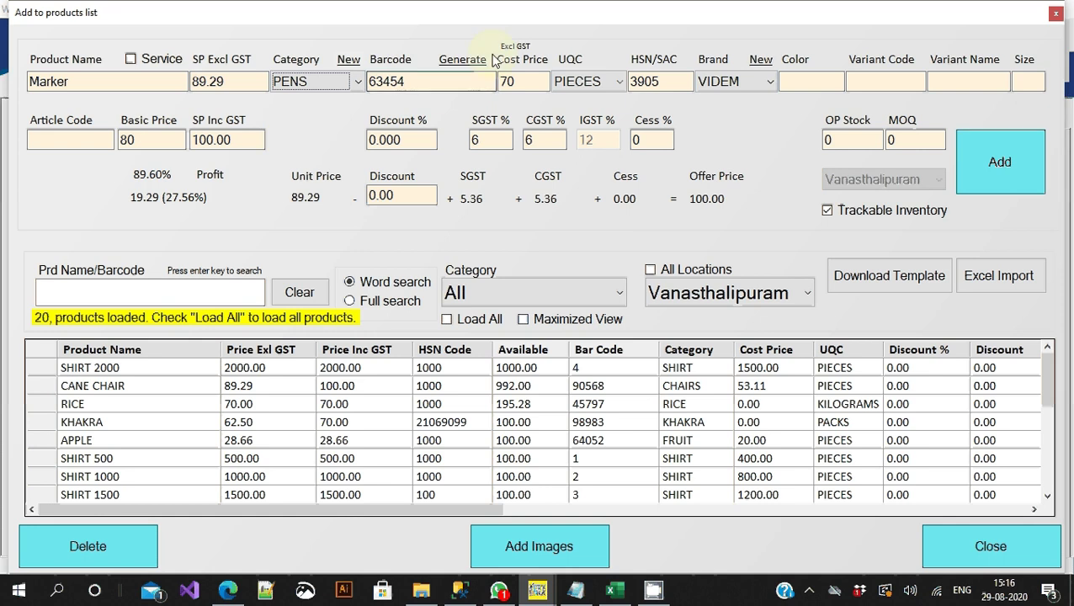
left_click(726, 83)
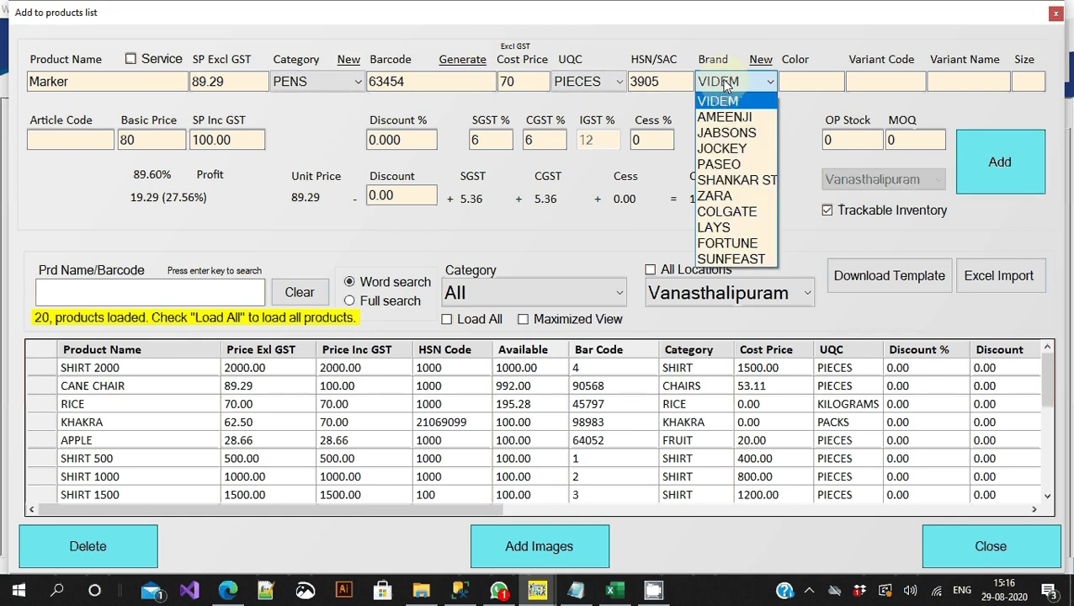
left_click(721, 102)
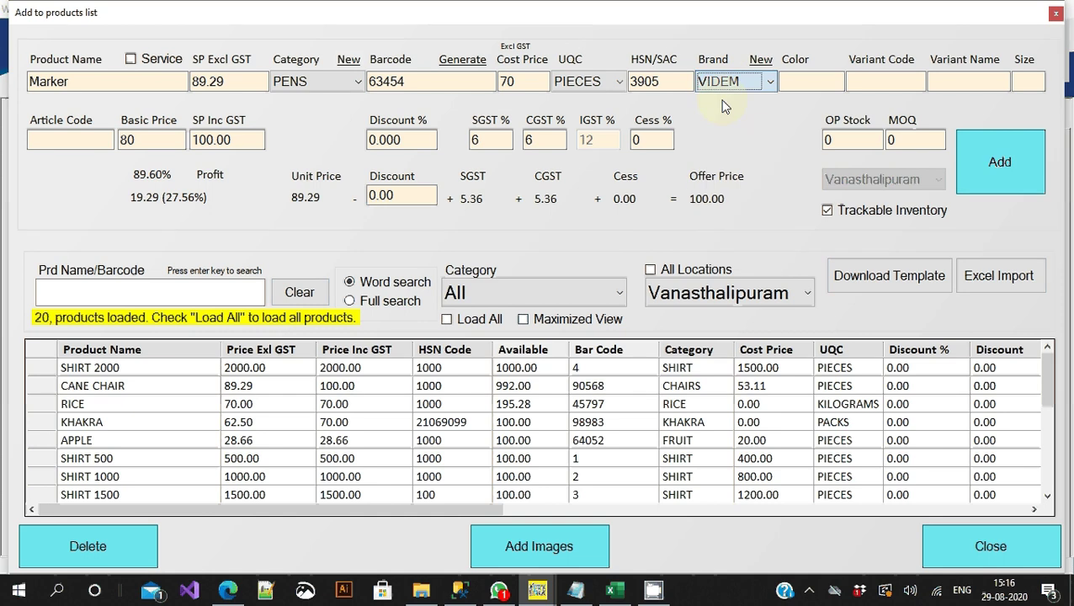
left_click(803, 88)
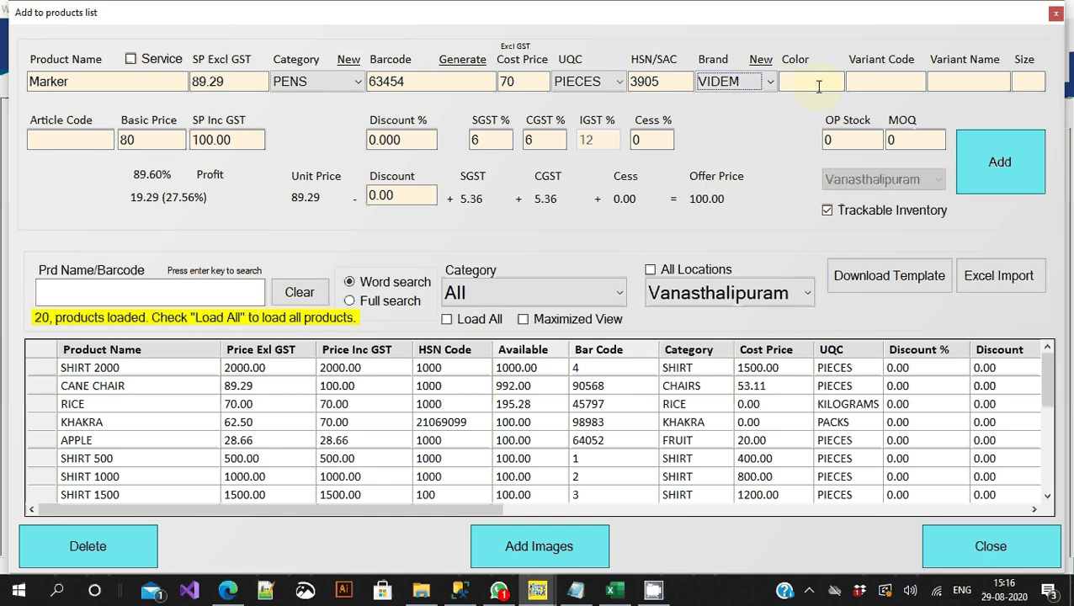
left_click(873, 87)
left_click(29, 143)
Set the Marker product's opening stock to 20 and switch the location to nir mal.
left_click(872, 140)
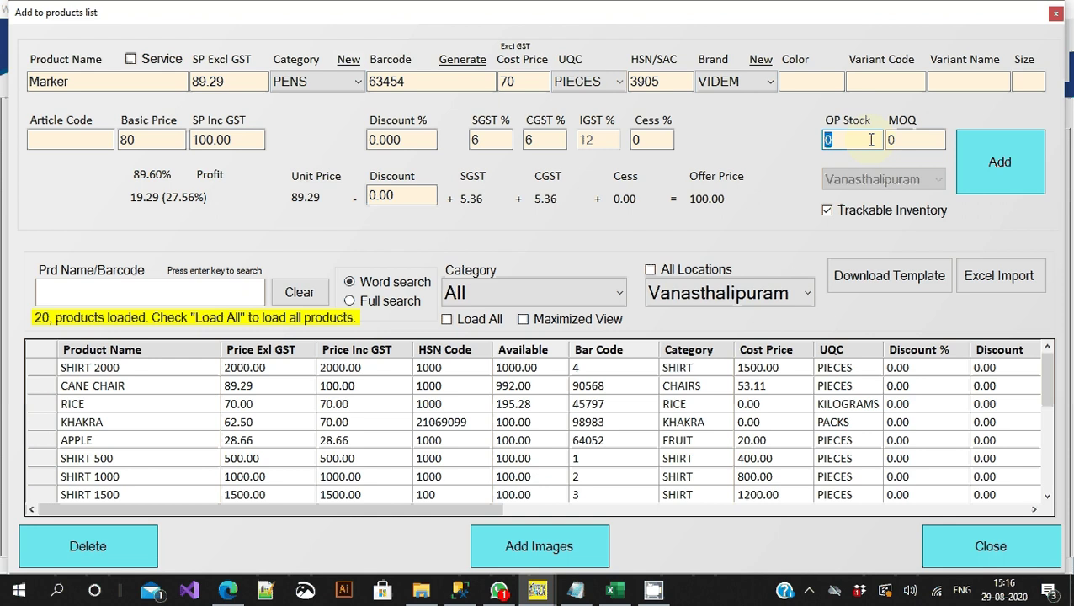
type("20")
left_click(805, 293)
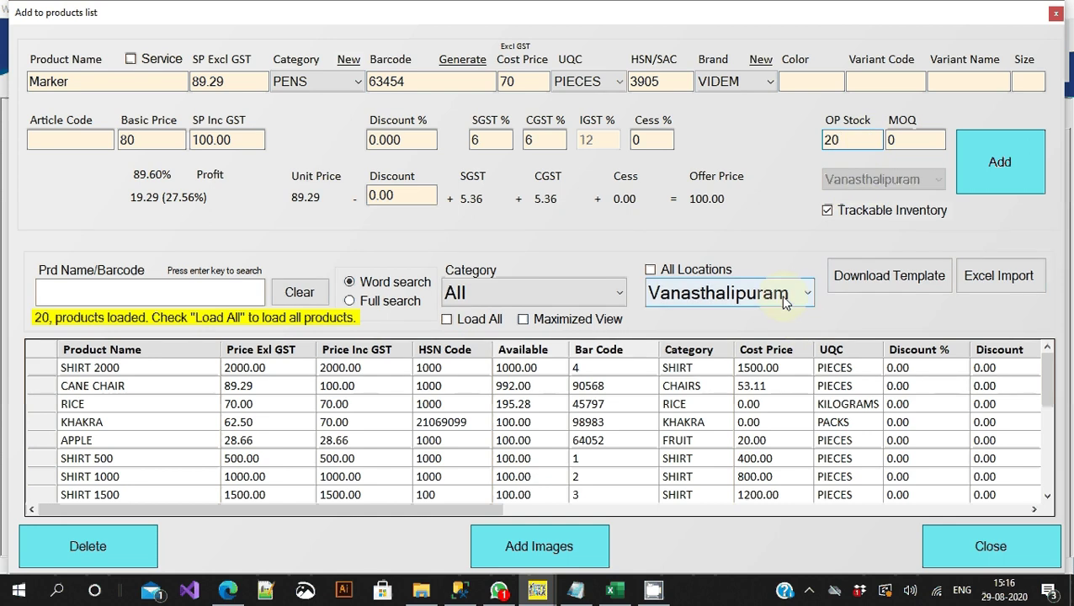
left_click(769, 342)
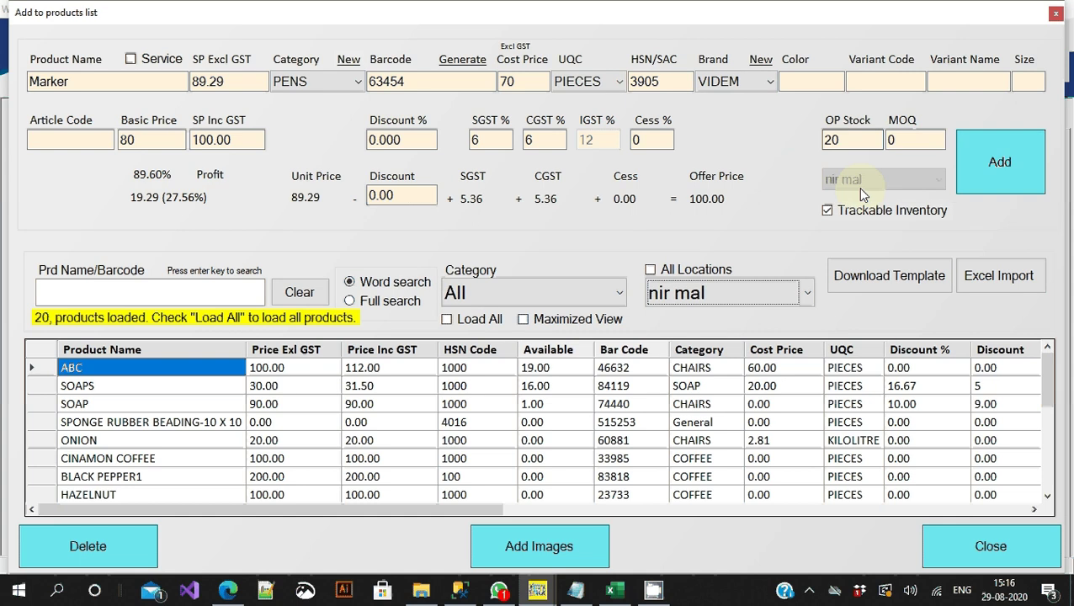
left_click(853, 136)
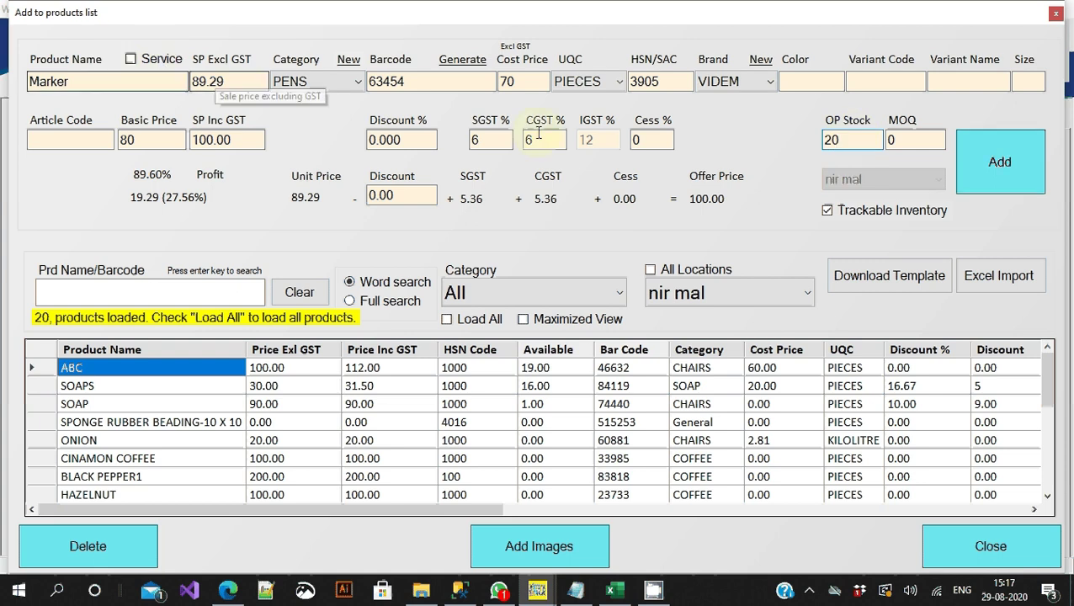
Set the Marker product's MOQ to 1.
left_click(898, 139)
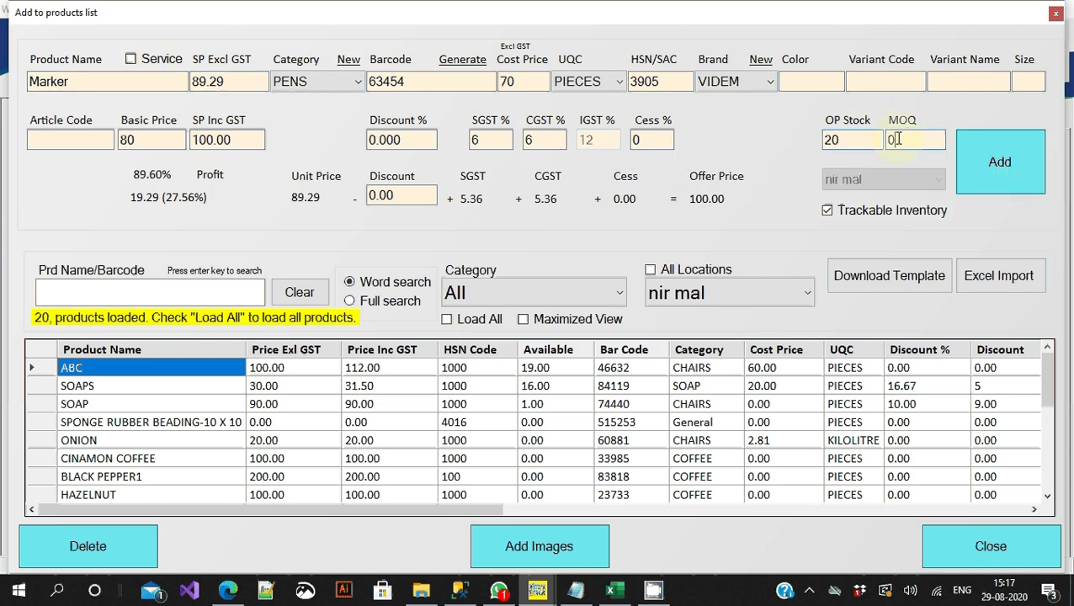
double_click(898, 139)
type("1")
left_click(897, 139)
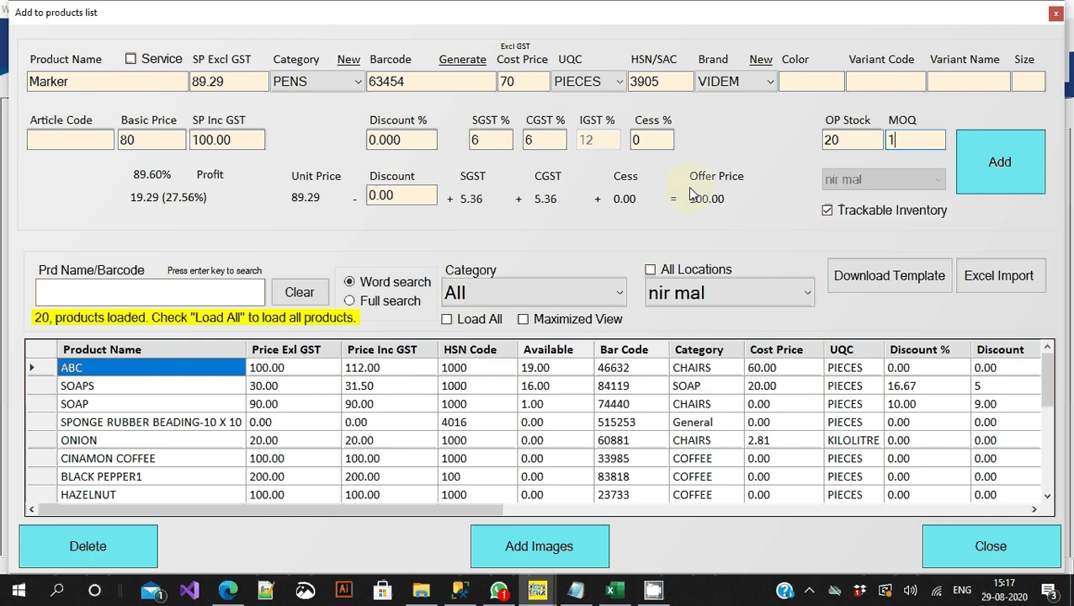
Add the completed Marker product to the products list.
double_click(859, 140)
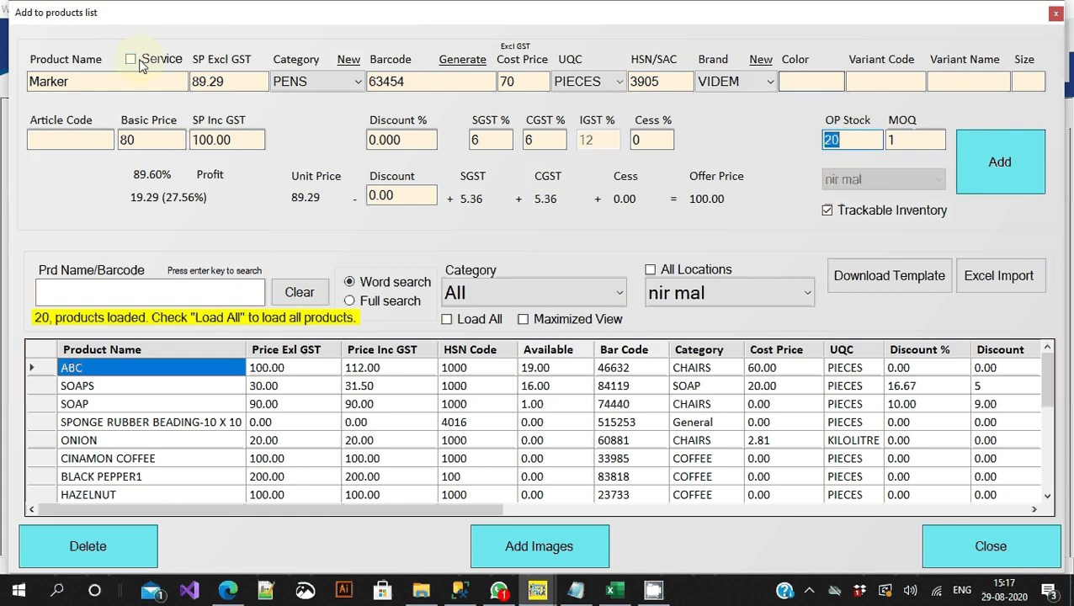
left_click(985, 176)
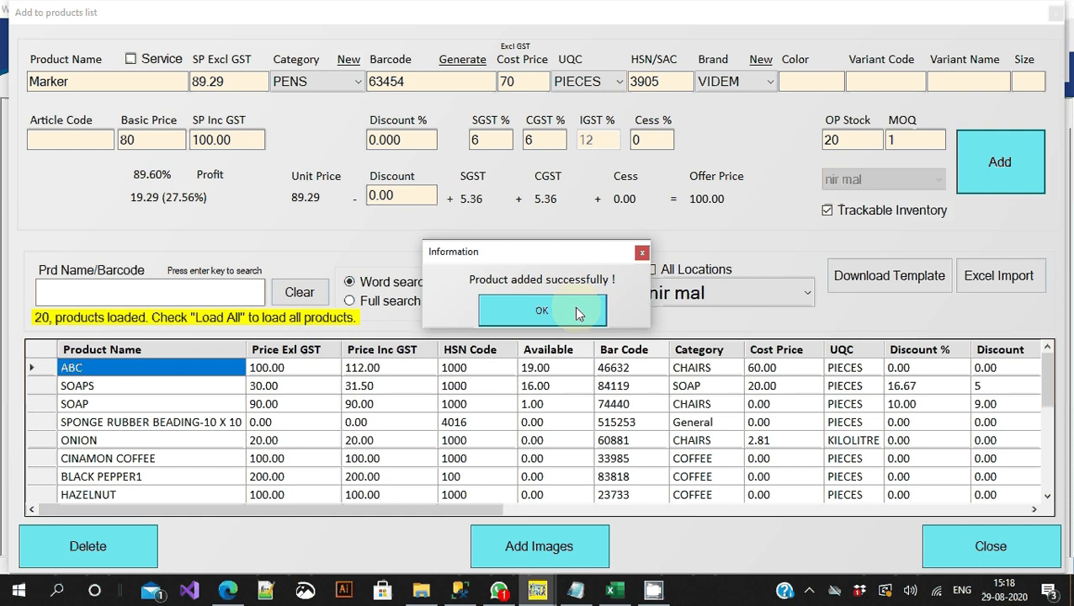
left_click(578, 312)
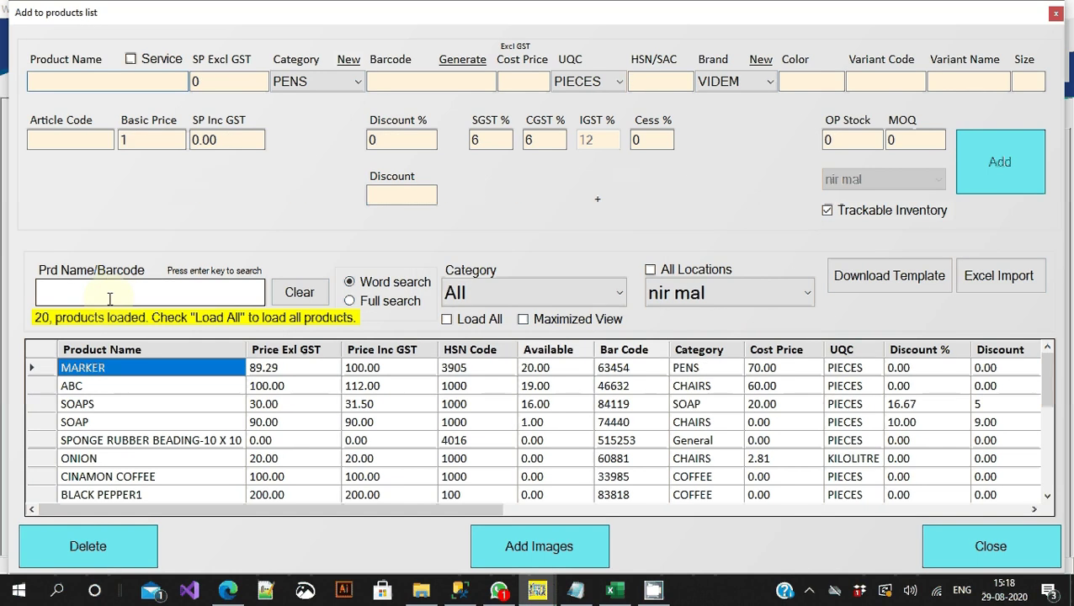
Search the products list for "mark" to check the Marker product's prices excluding and including GST, and clear the search.
left_click(109, 298)
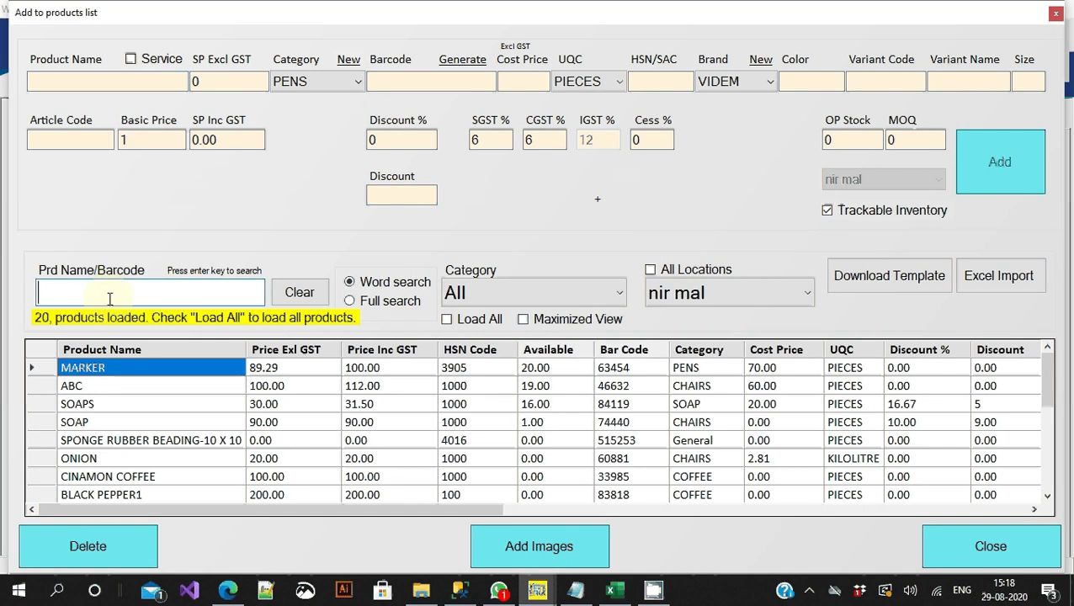
type("mark")
key("Return")
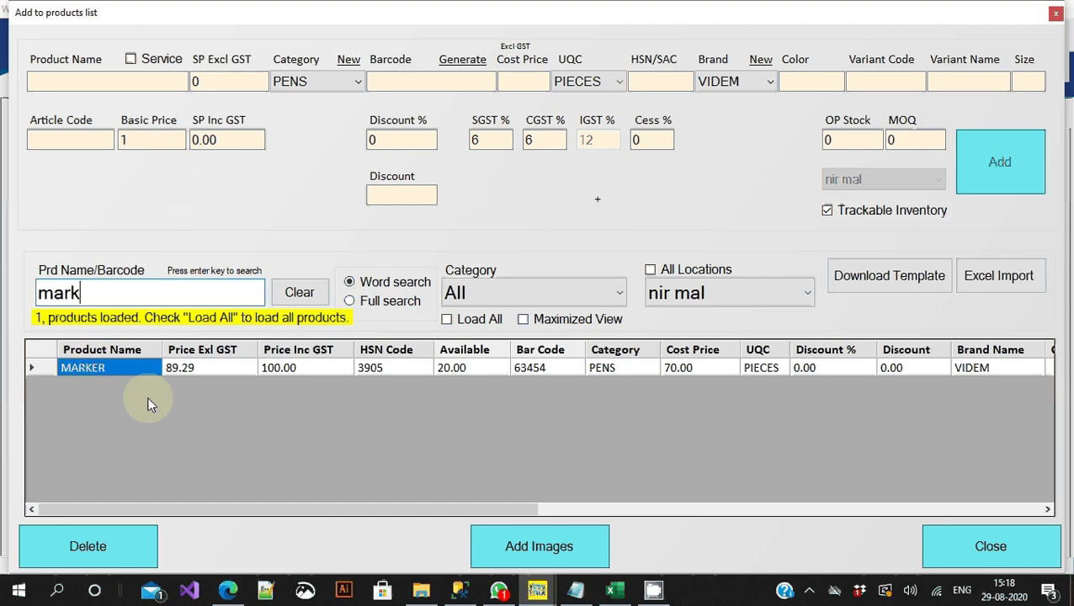
left_click(212, 371)
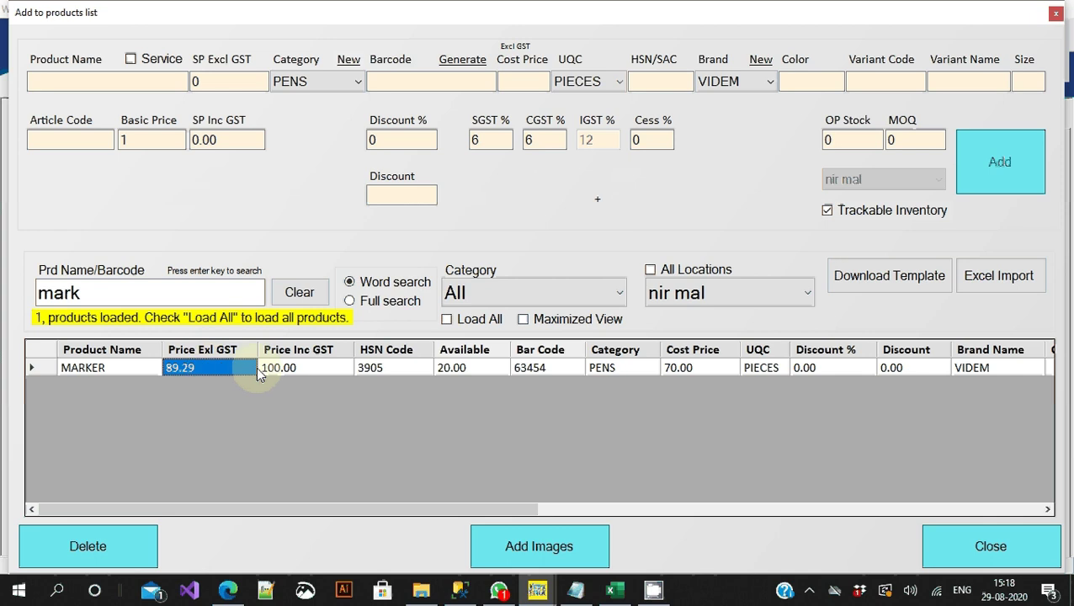
left_click(281, 367)
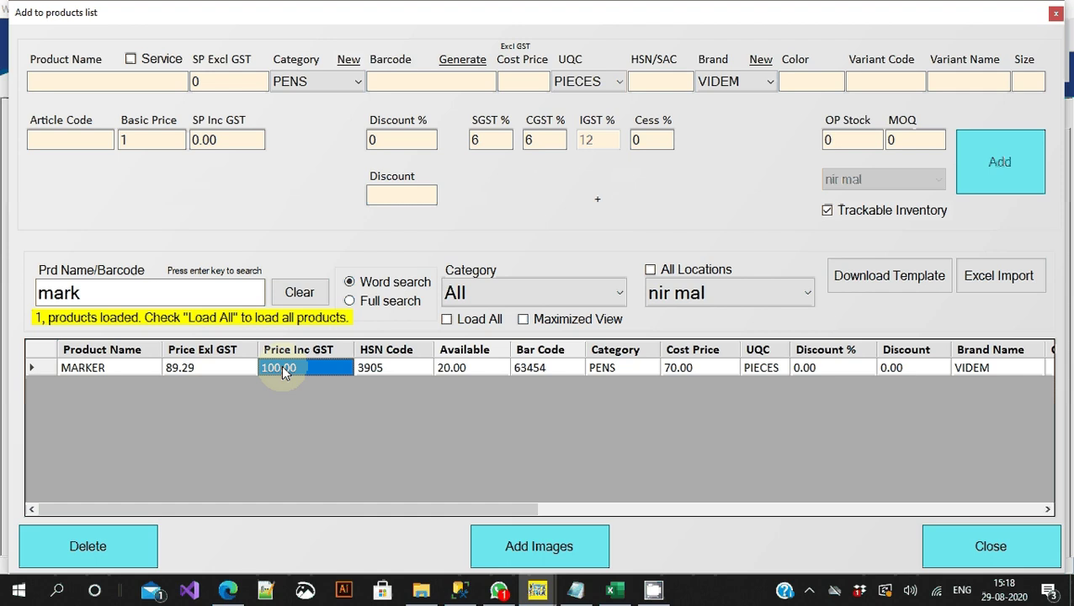
left_click(295, 295)
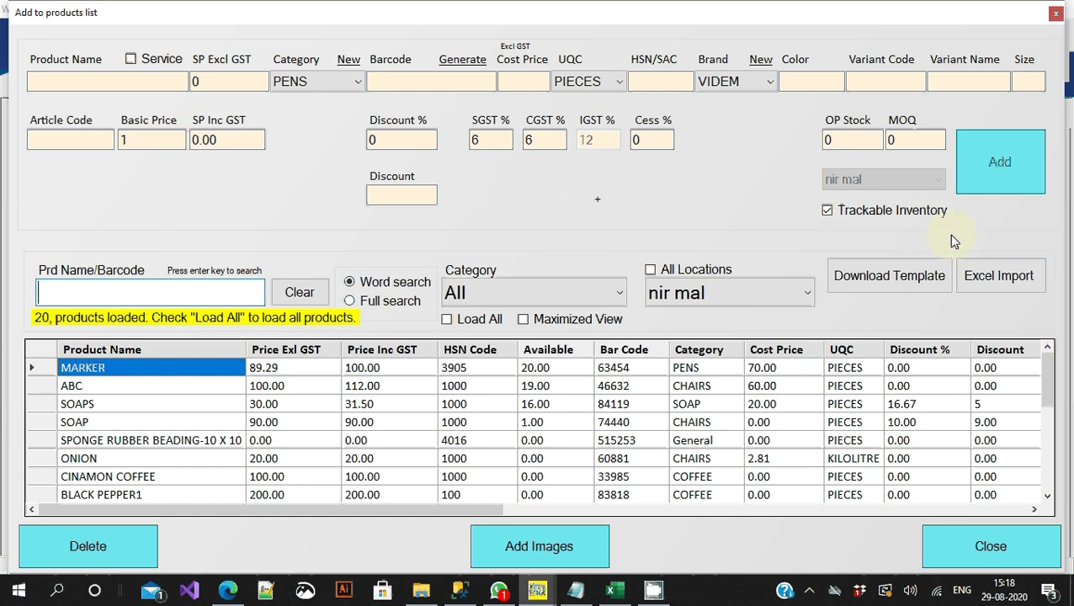
Download the product import template and save it to the Desktop as mynewprd.
left_click(873, 269)
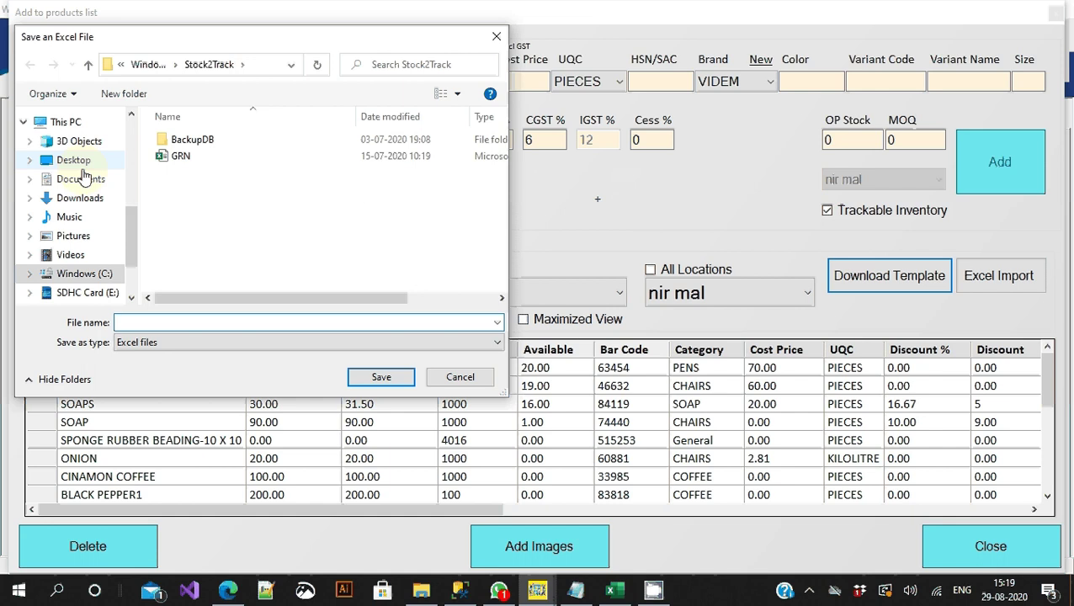
left_click(77, 160)
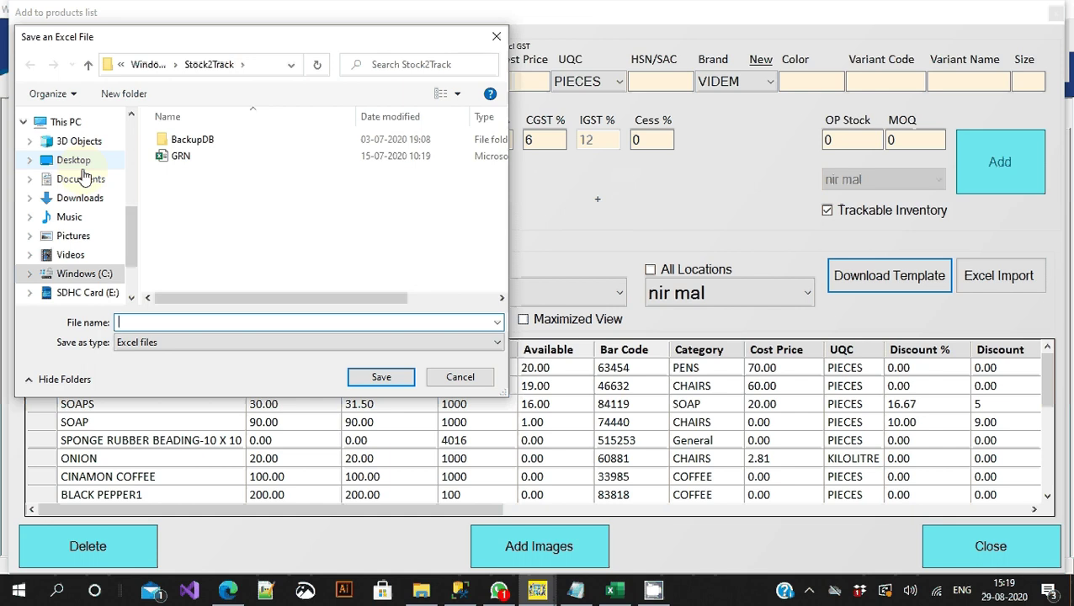
left_click(246, 323)
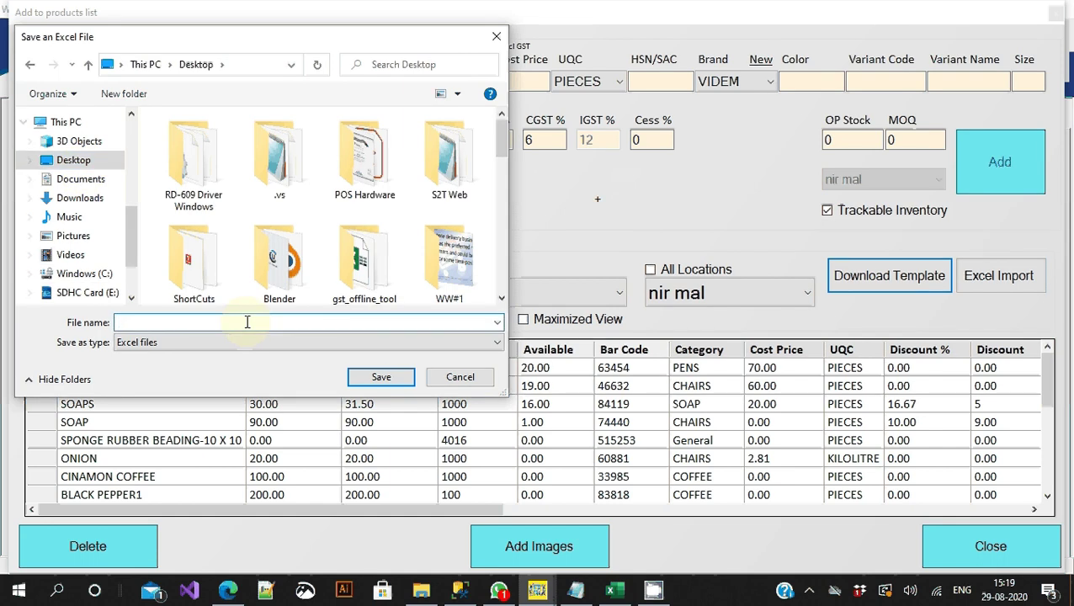
type("mynewprd")
left_click(383, 378)
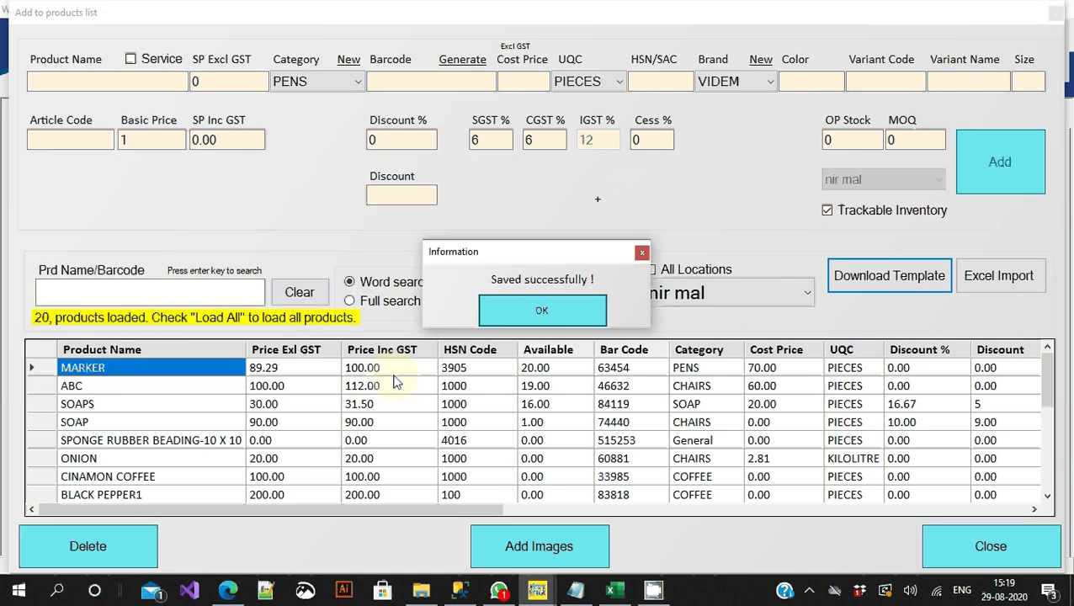
left_click(538, 318)
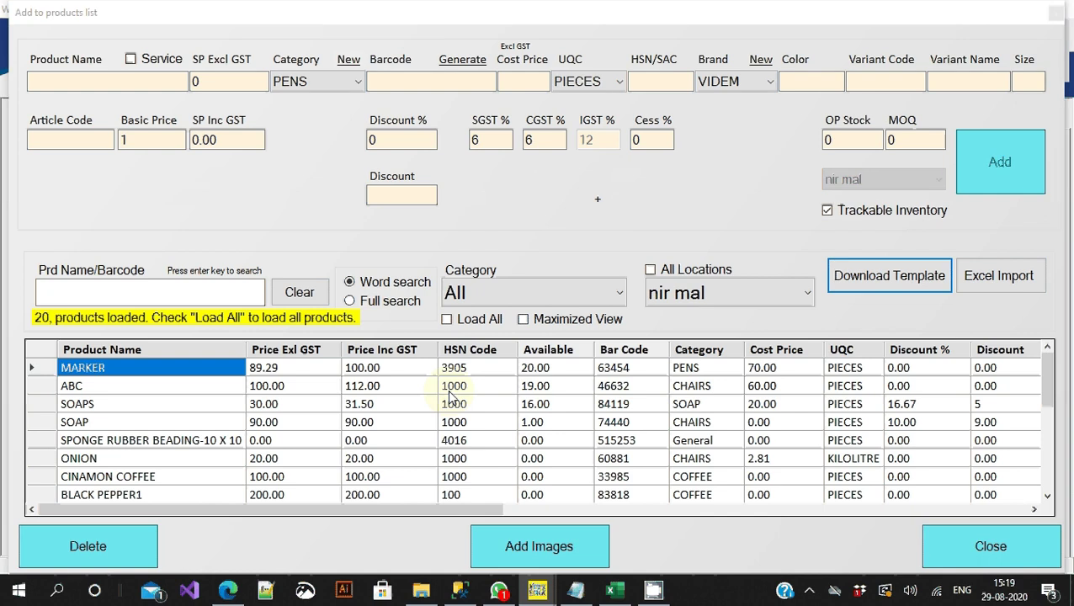
Open the mynewprd template in Excel despite the format warning and fit all column widths to their headers.
key("super+e")
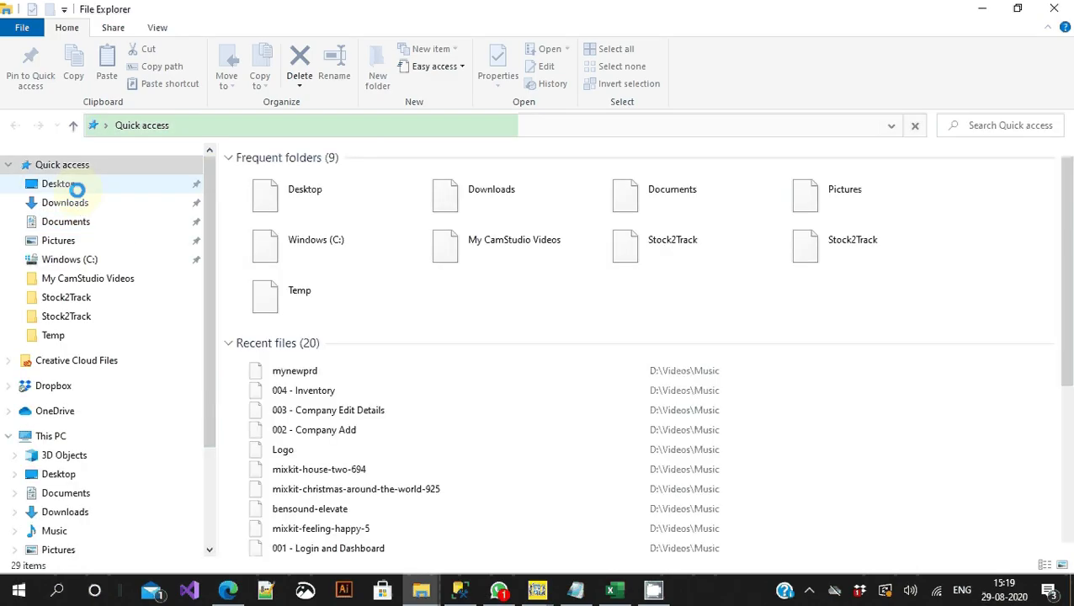
left_click(67, 184)
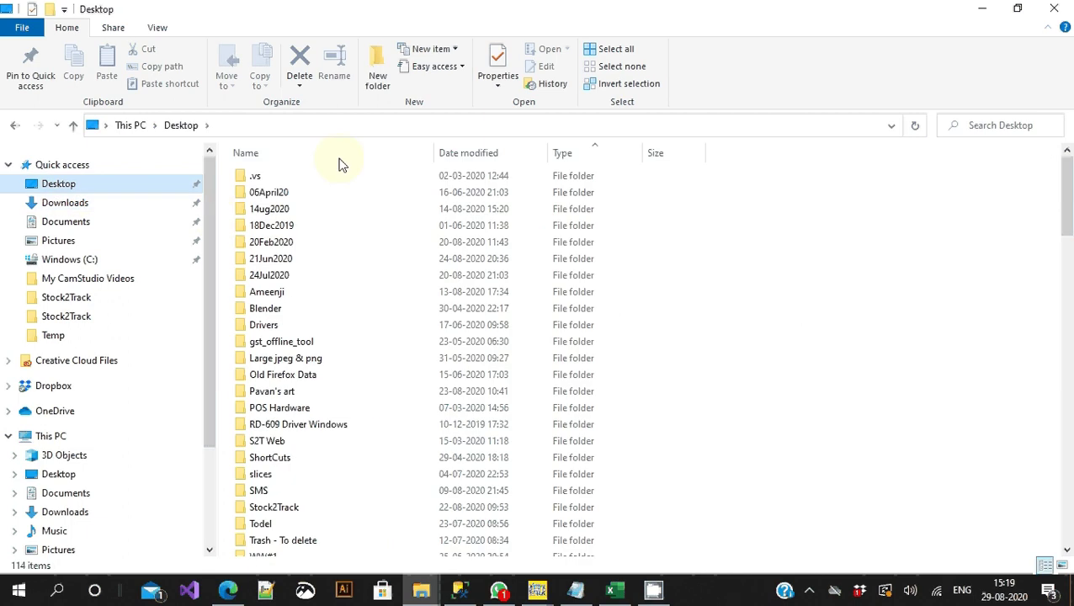
left_click(89, 164)
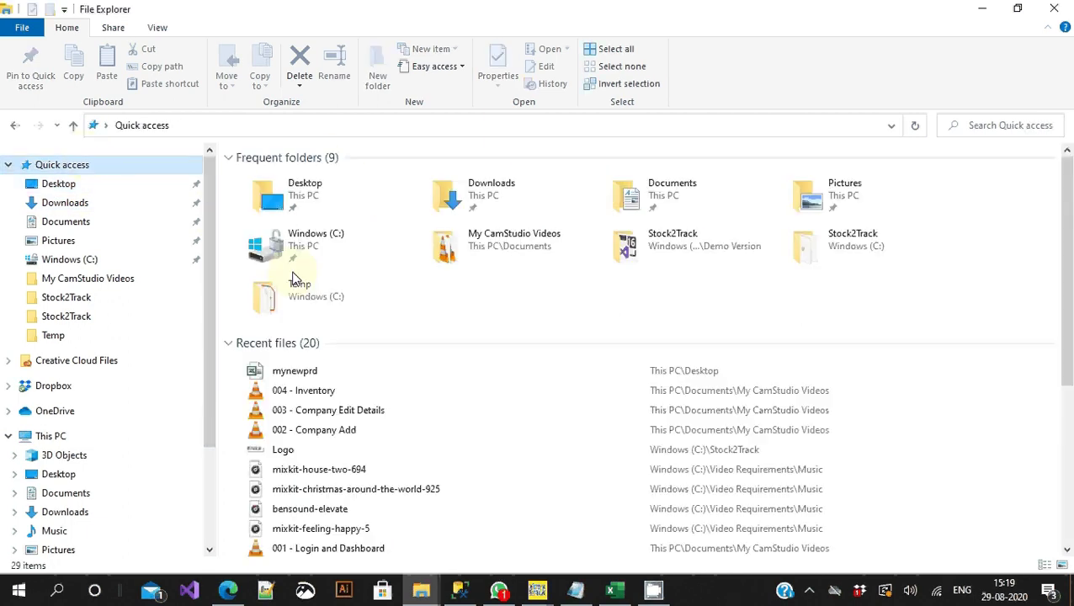
left_click(305, 375)
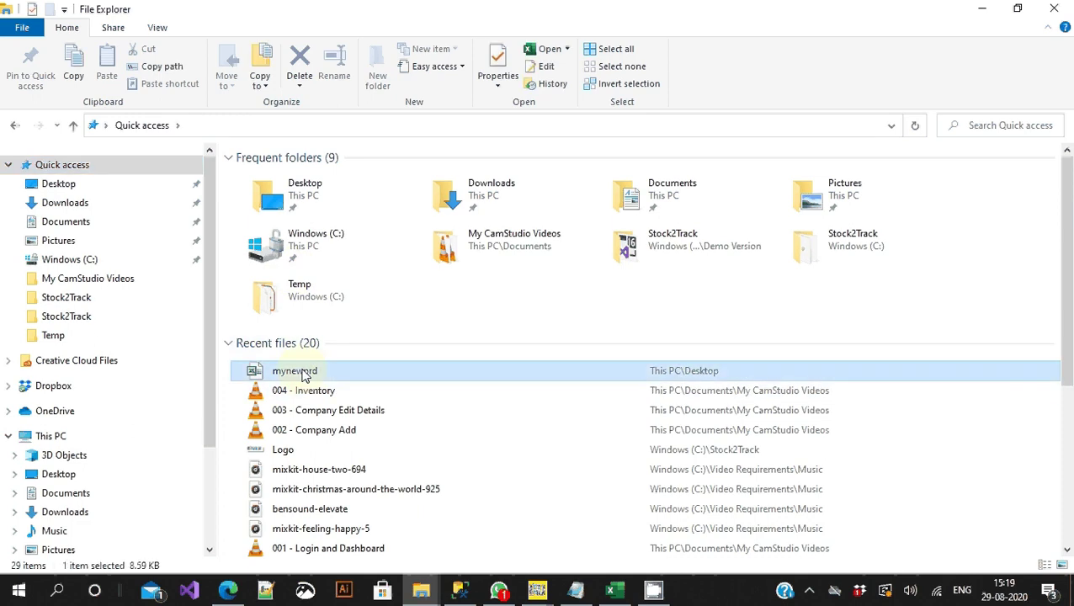
double_click(305, 375)
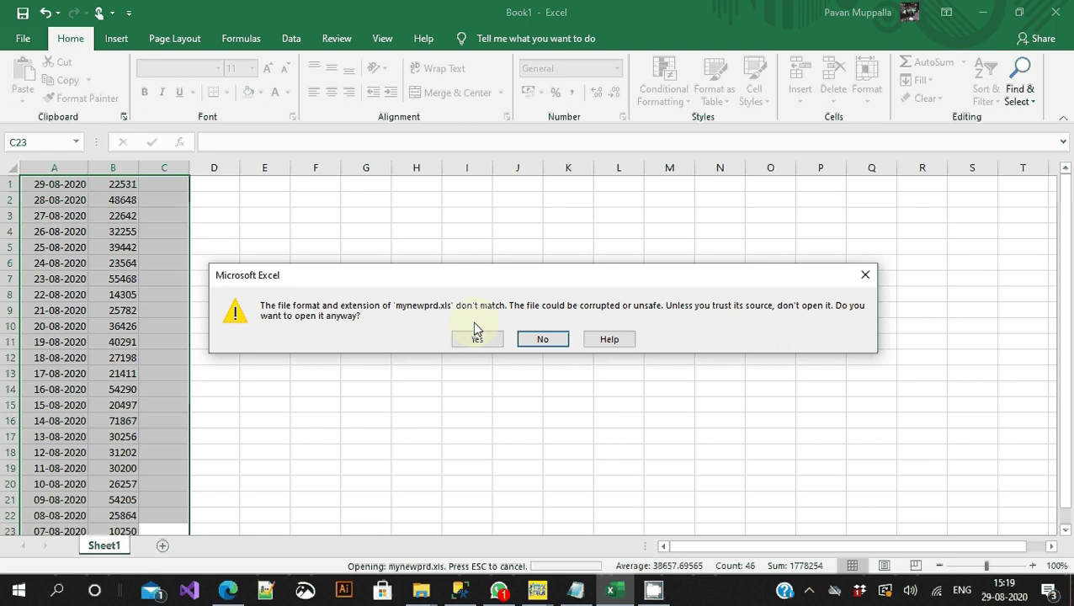
left_click(473, 337)
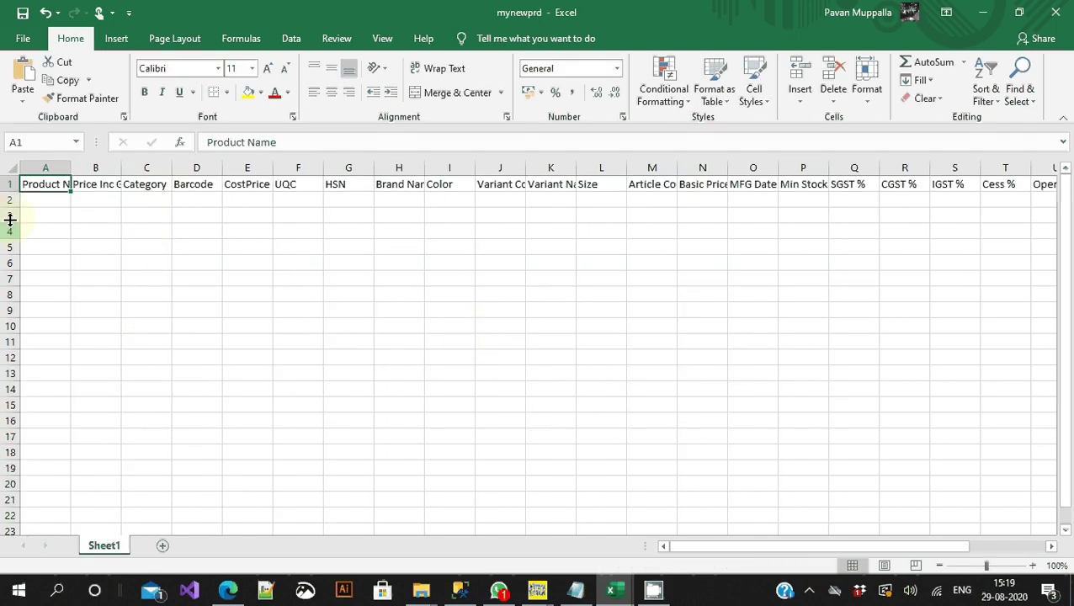
left_click(9, 167)
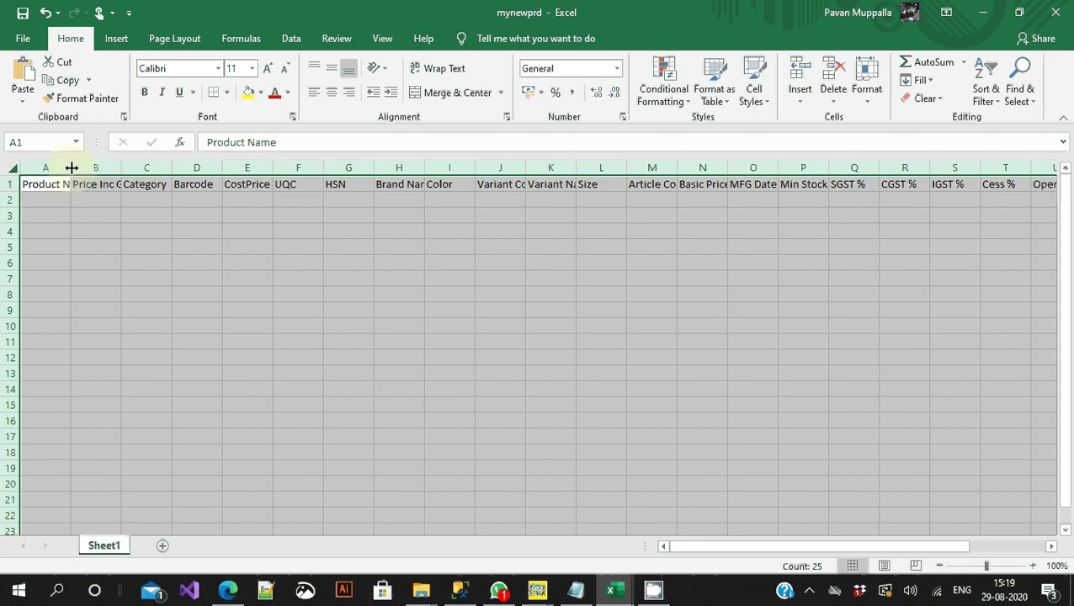
double_click(72, 168)
Enter Pen and Pencil as the product names in rows 2 and 3 of the template.
left_click(77, 200)
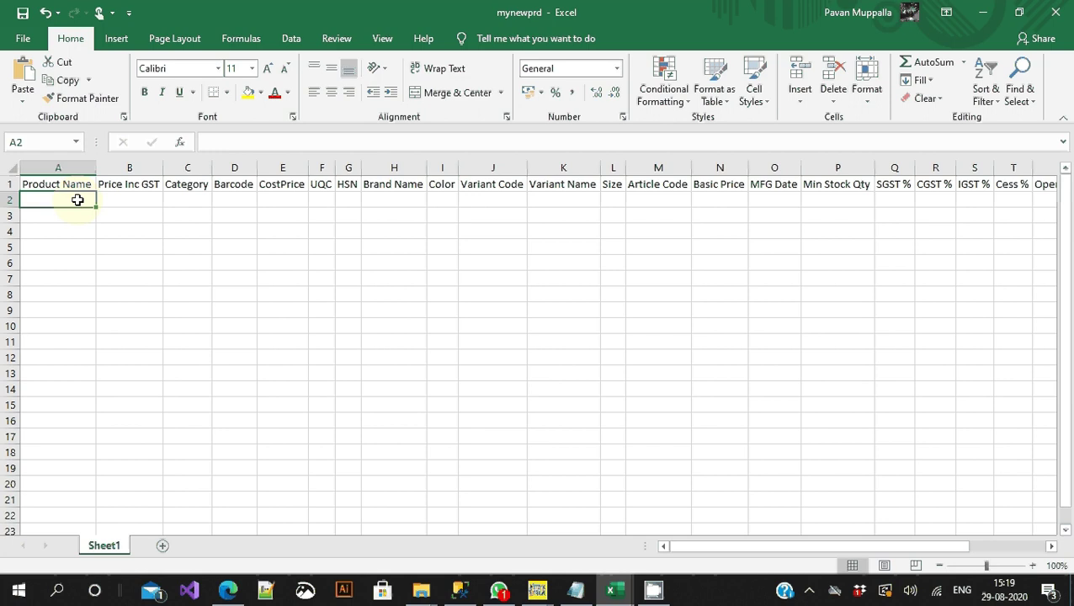
type("Pen")
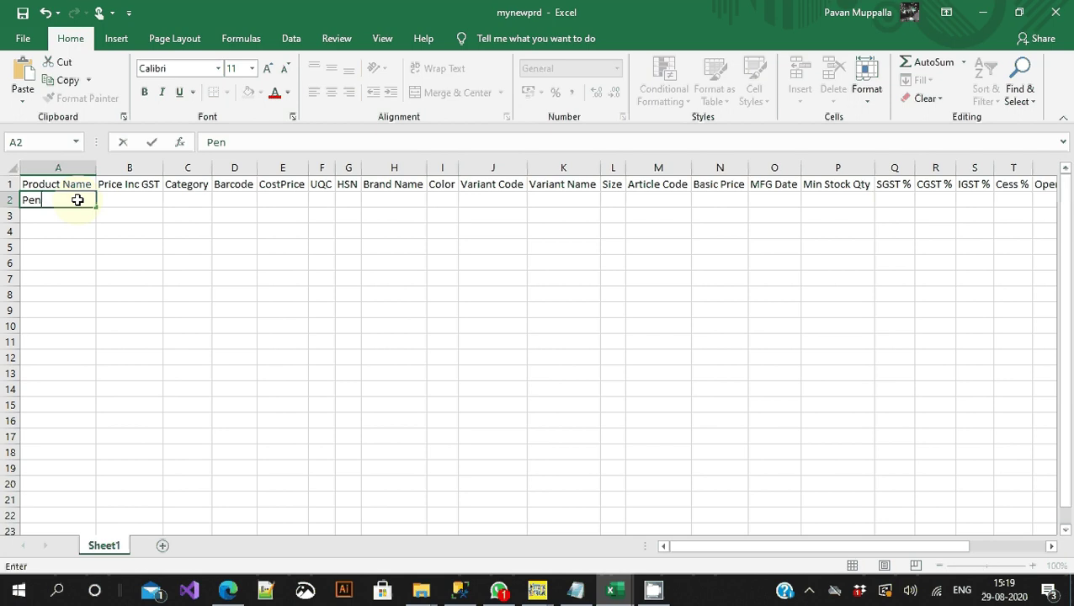
key("Return")
type("Pencil")
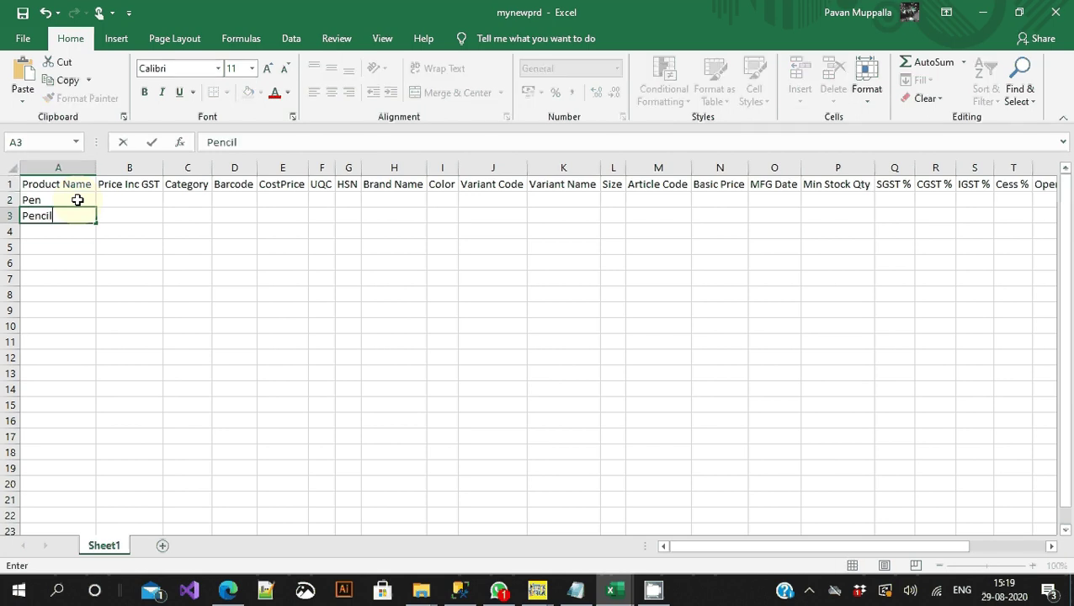
key("Return")
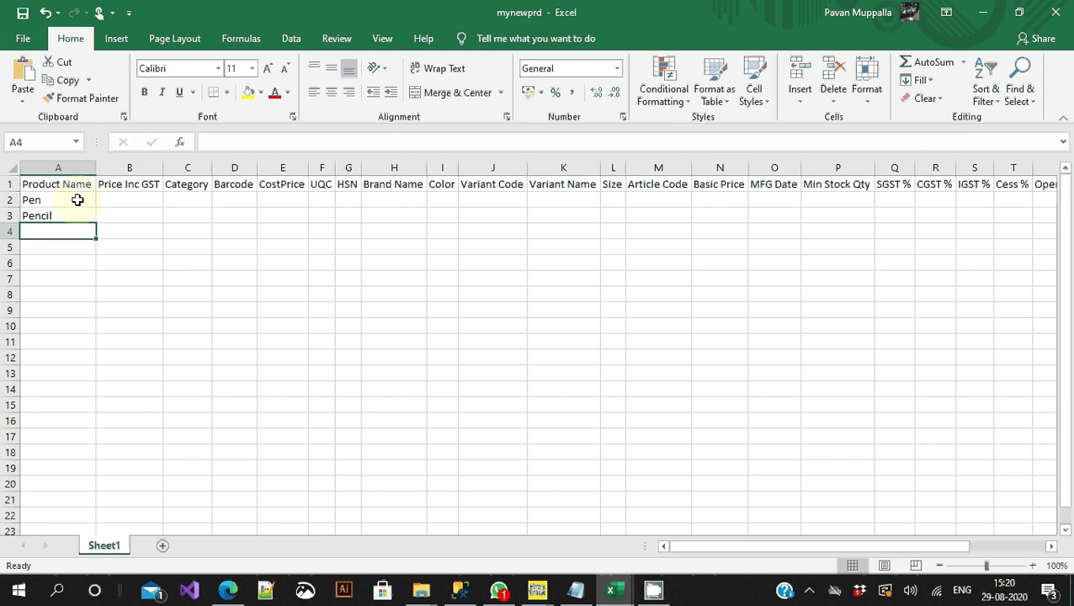
Set the Price Inc GST of both Pen and Pencil to 100.
key("Up")
key("Up")
key("Right")
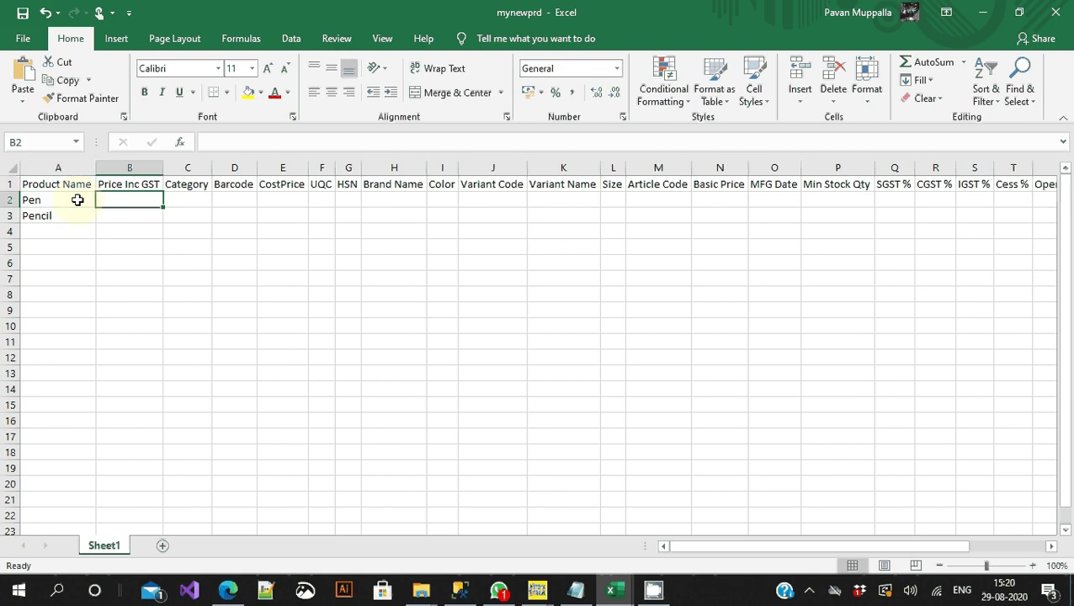
type("100")
key("Return")
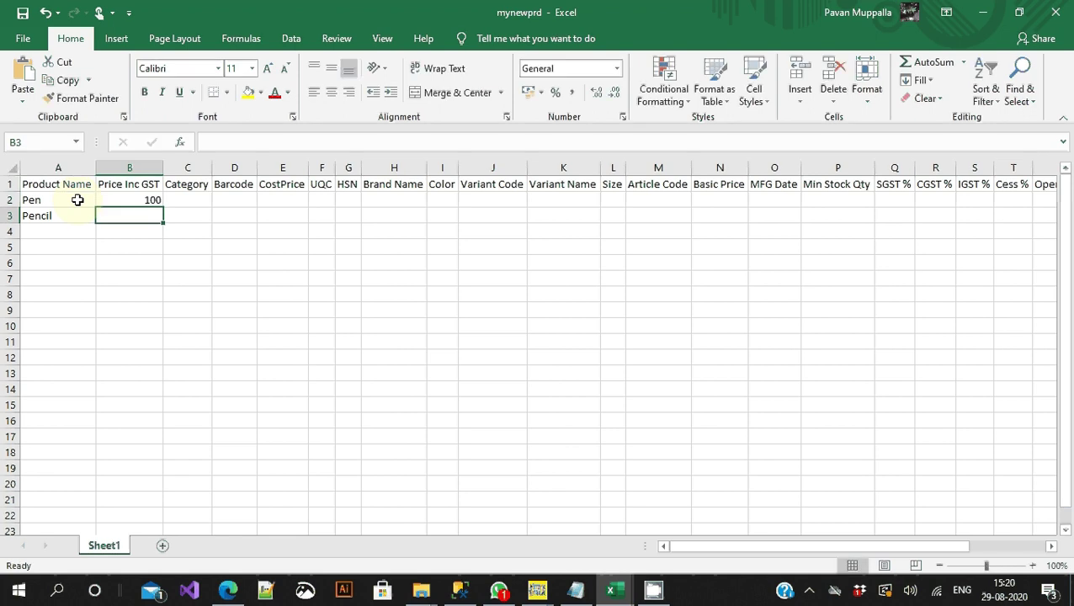
type("100")
key("Tab")
Enter Pen as the category for both the Pen and Pencil rows.
key("Up")
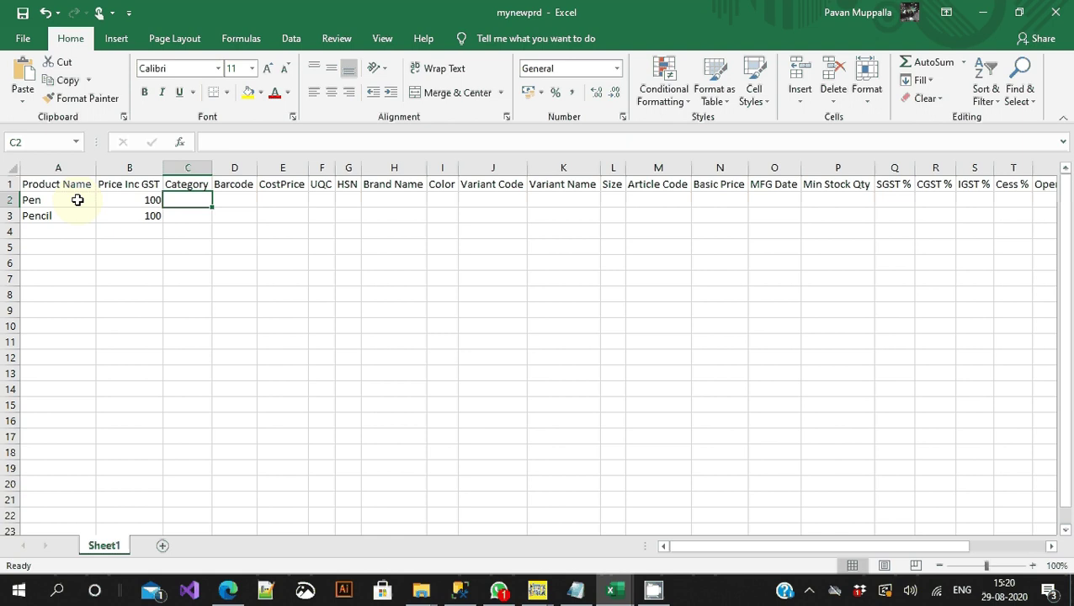
type("Pen")
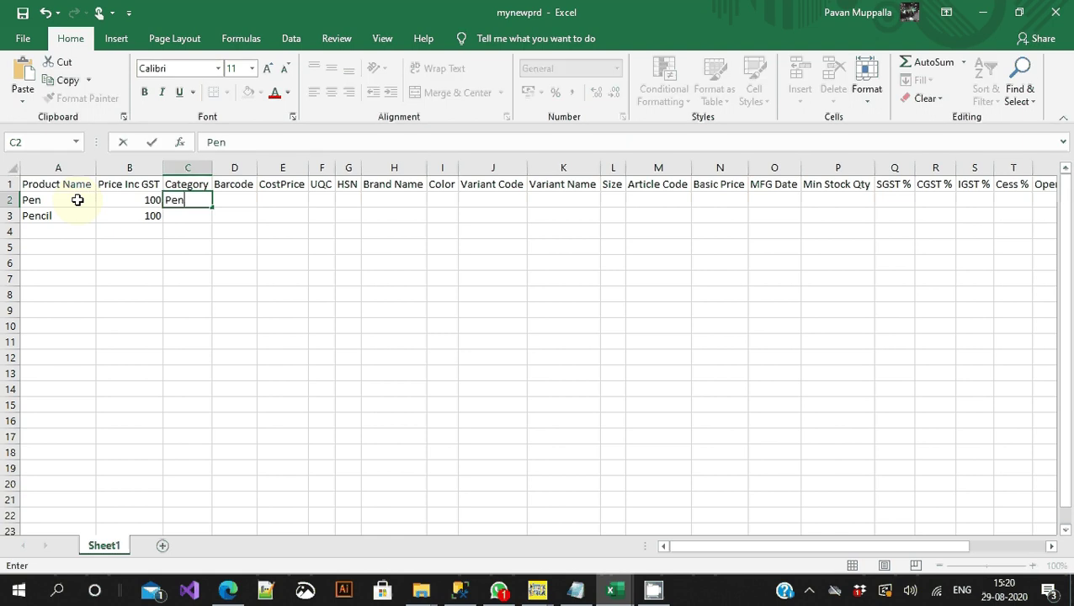
key("Return")
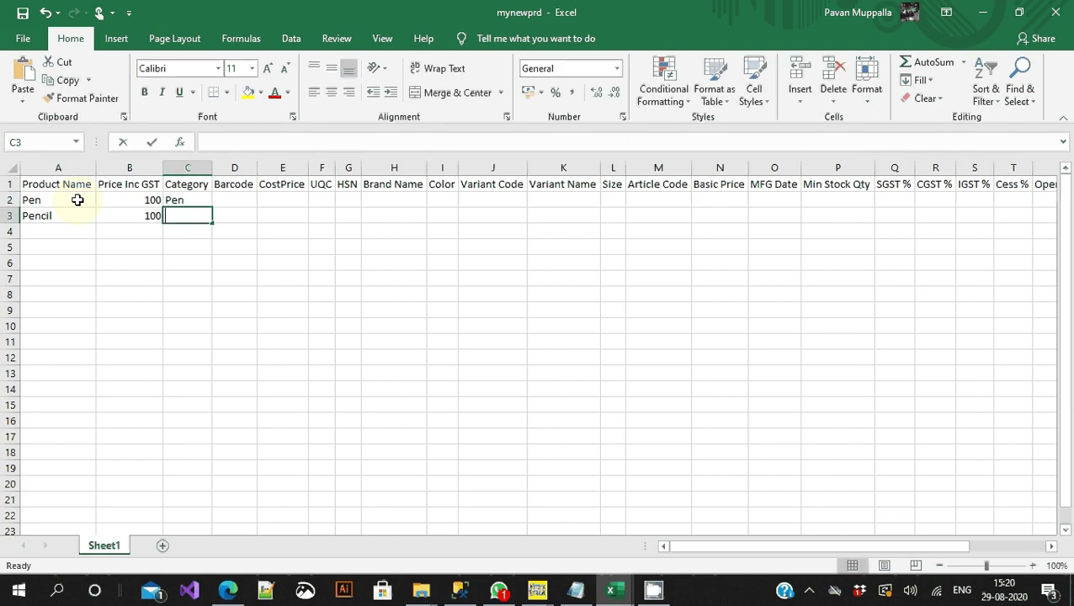
type("Pen")
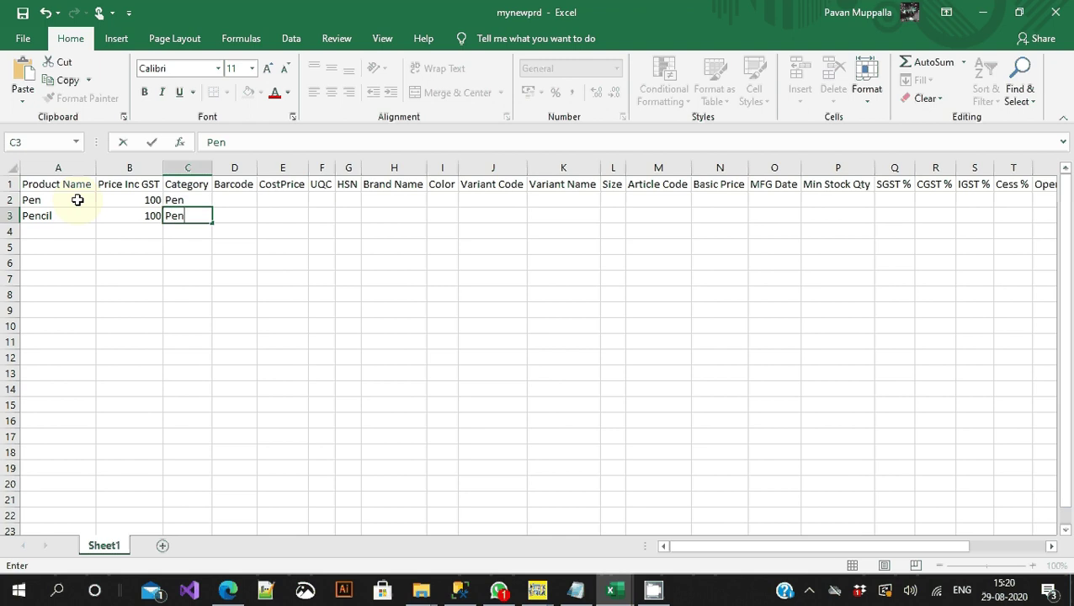
key("Return")
key("Up")
key("Up")
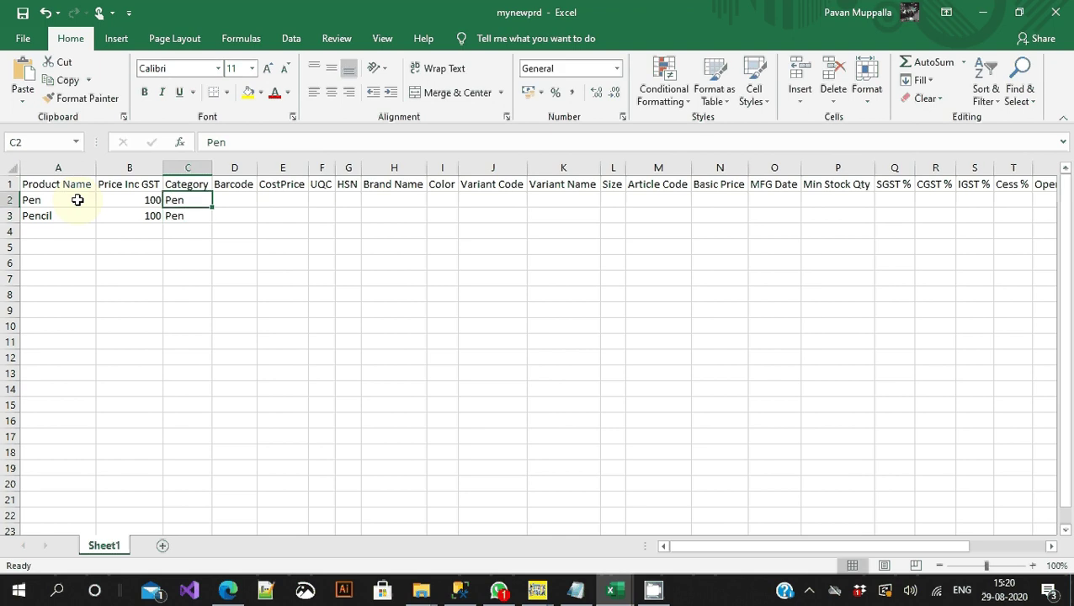
key("Right")
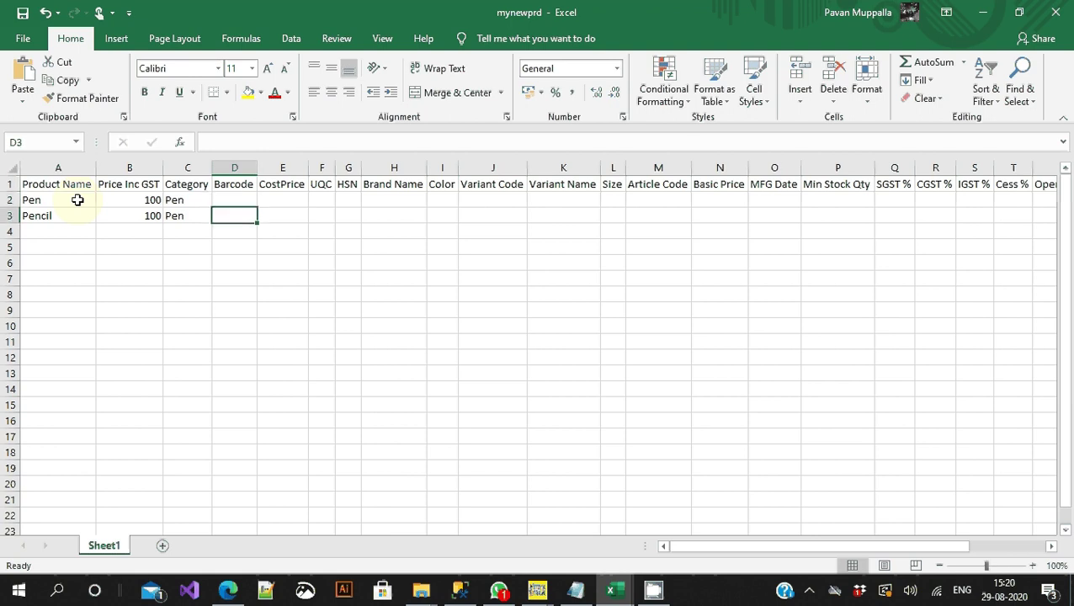
key("Right")
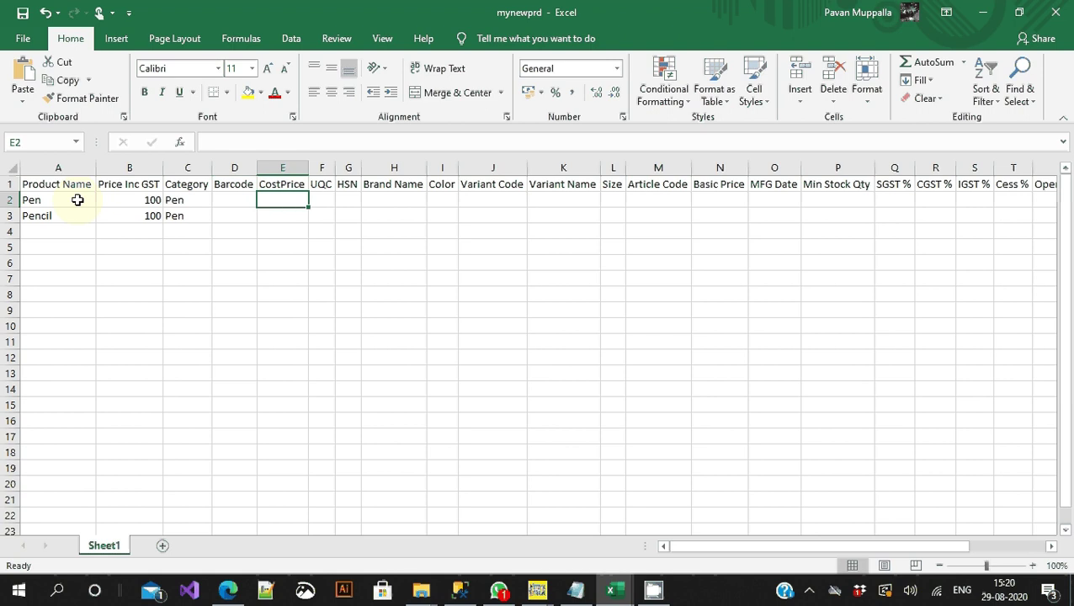
key("Left")
key("Left")
key("Left")
key("Left")
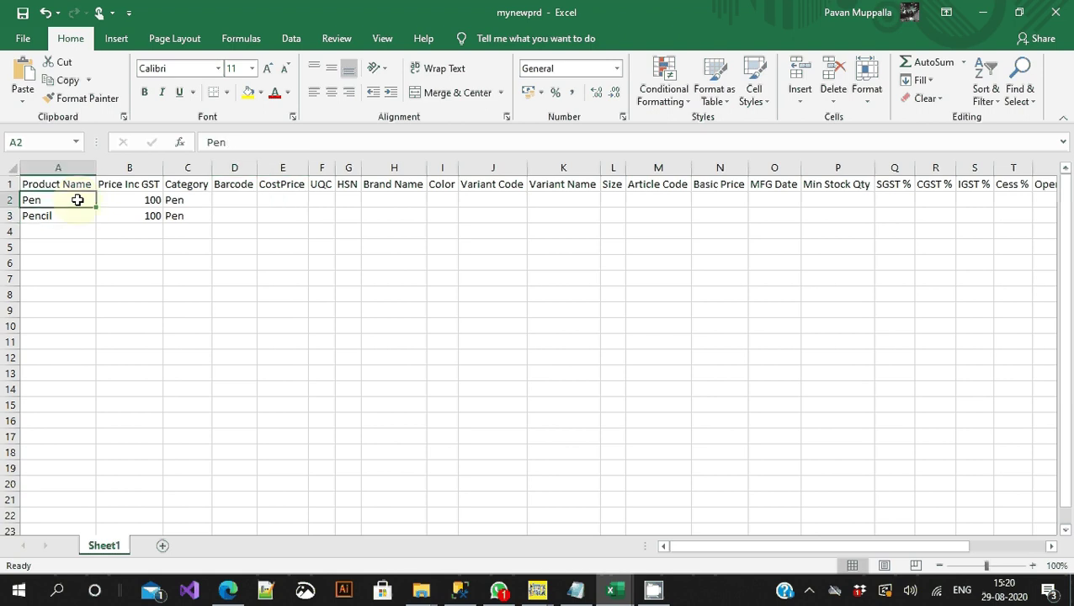
Leave the barcodes empty, set the CostPrice of Pen and Pencil to 70, and widen the UQC column.
key("Right")
key("Right")
key("Right")
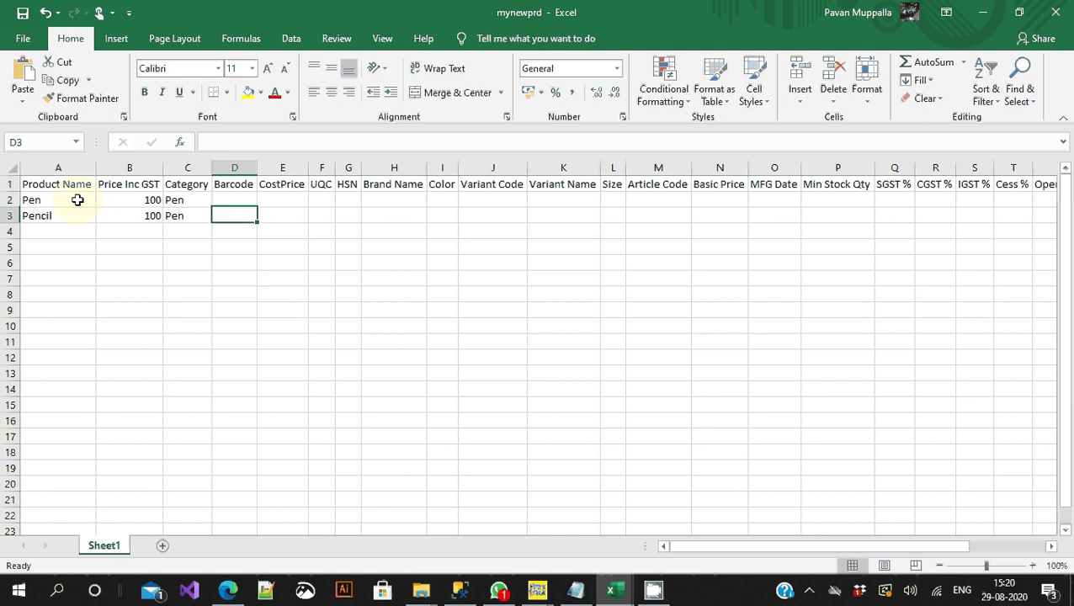
key("Right")
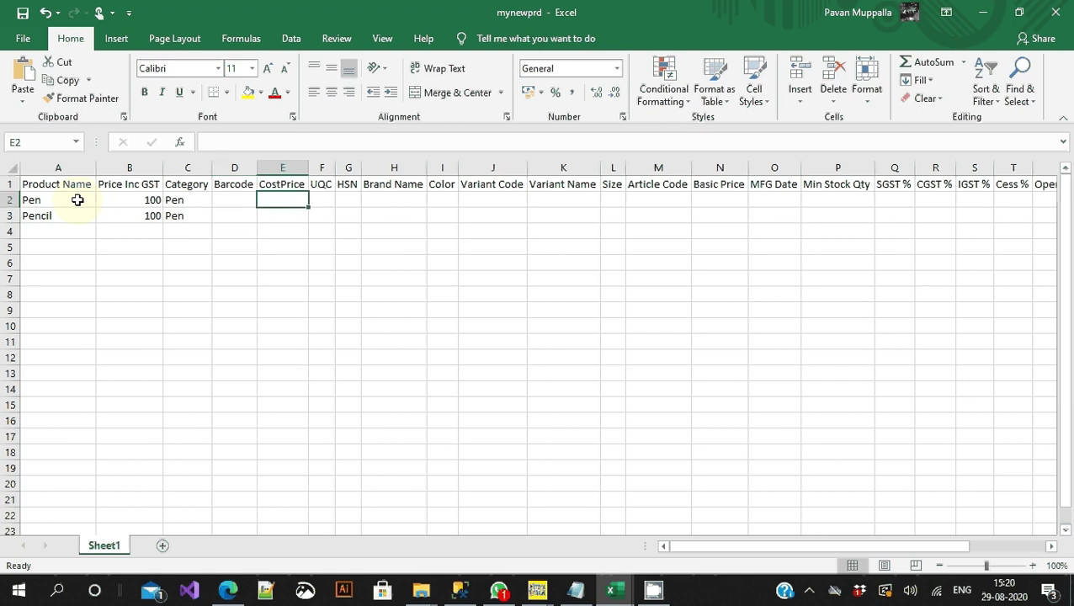
type("70")
key("Return")
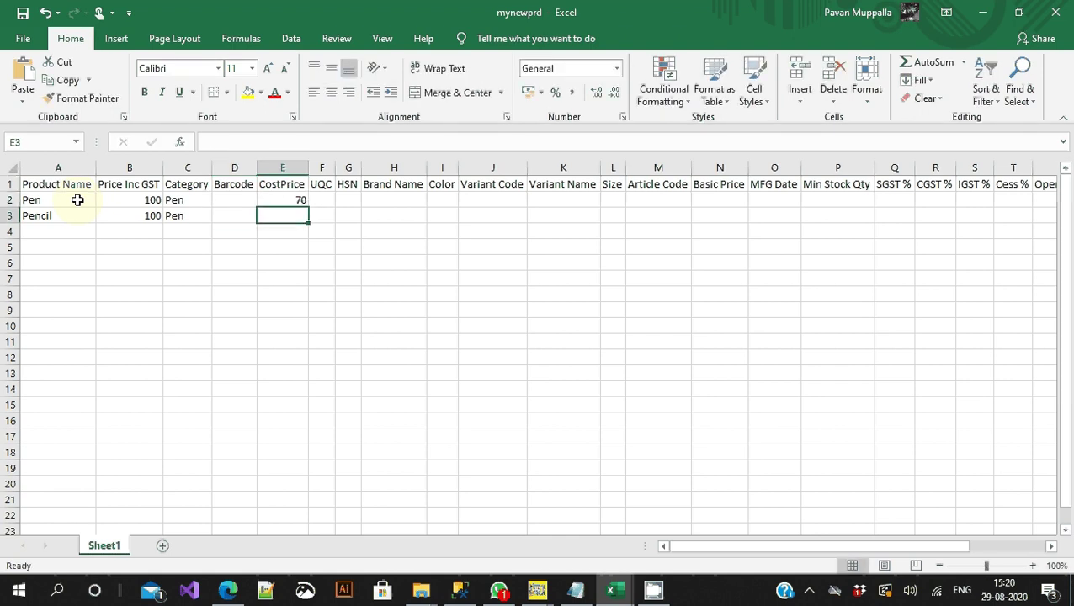
type("70")
key("Right")
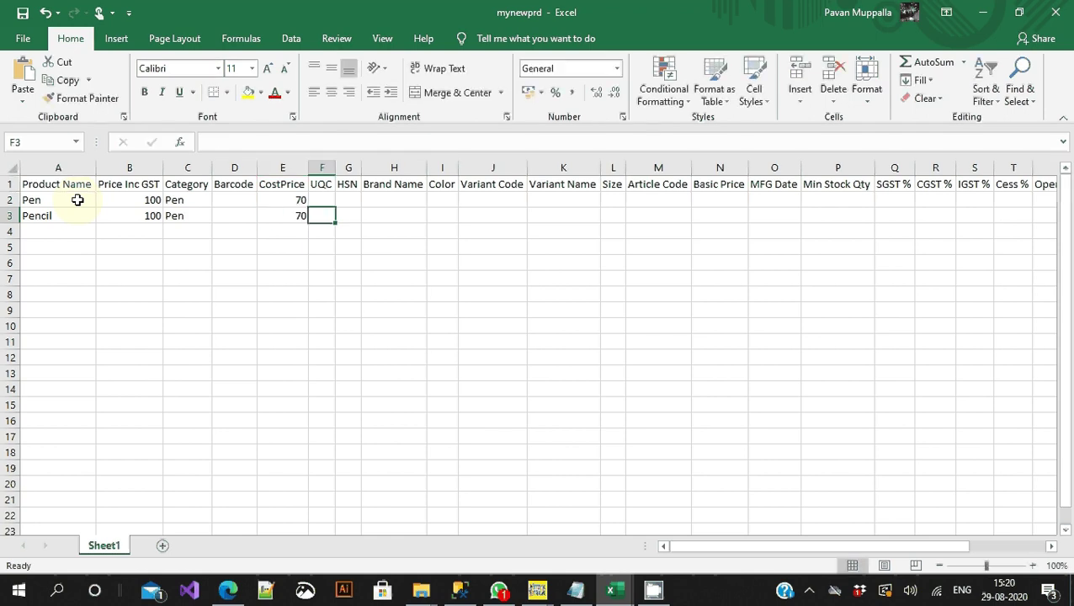
key("Up")
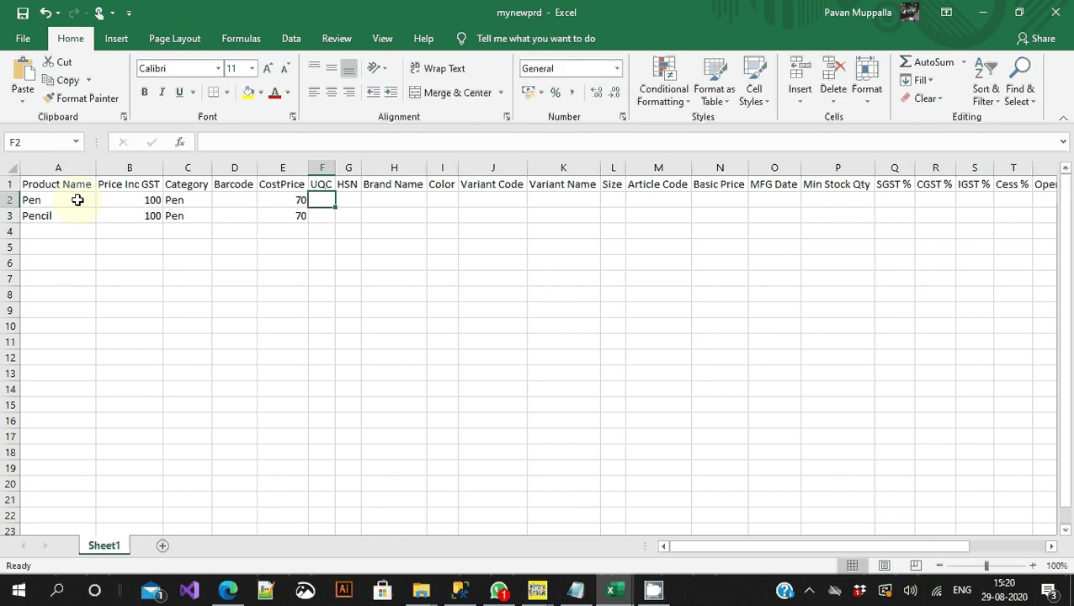
left_click_drag(336, 167, 408, 168)
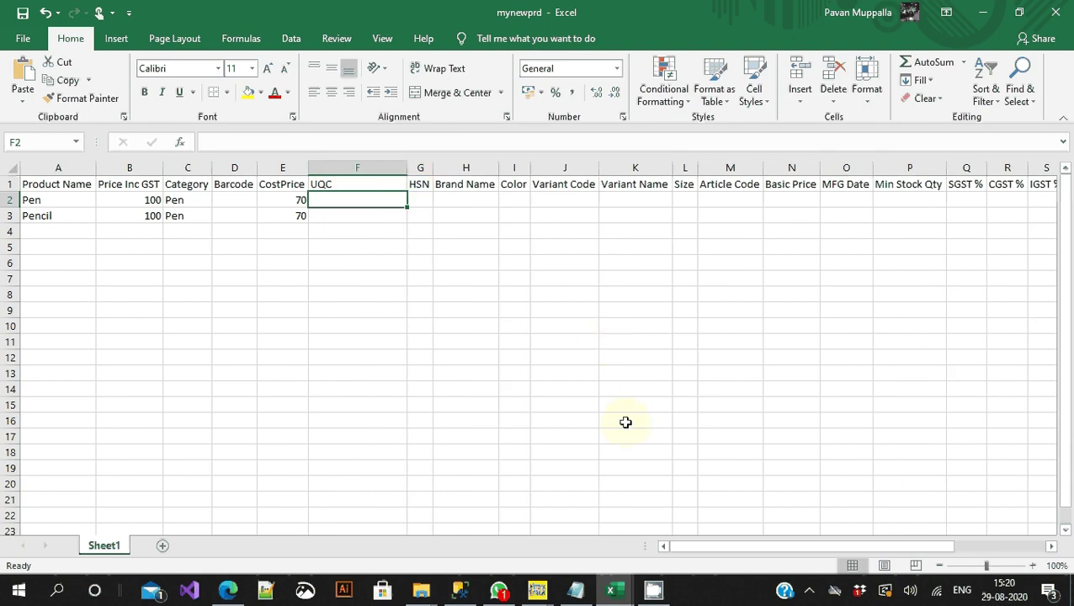
Switch to Stock2Track's Add to products list window and look through the available UQC units without changing the selection.
left_click(538, 589)
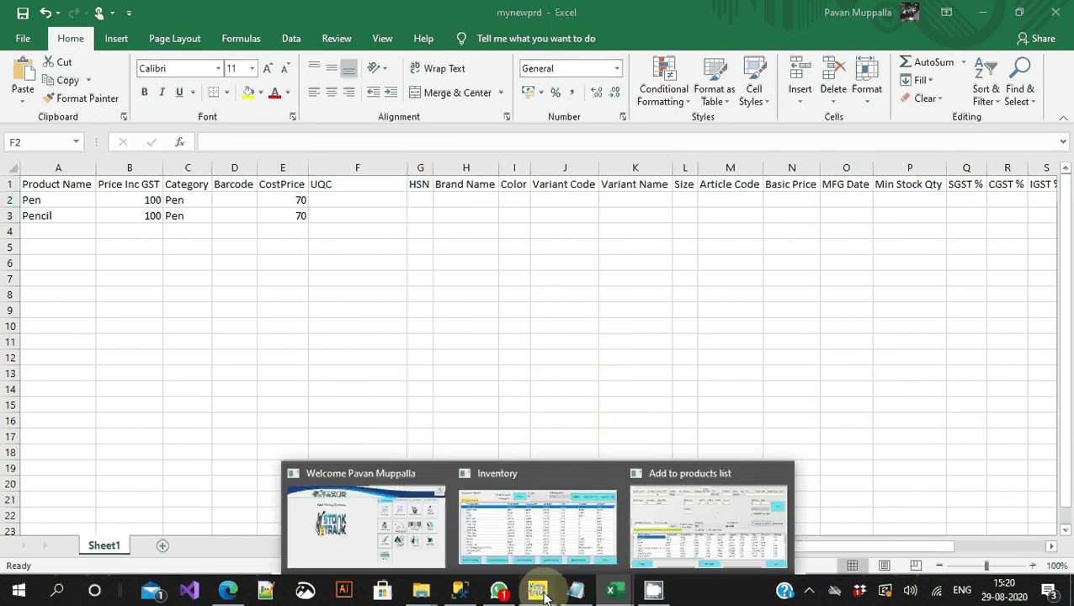
left_click(687, 519)
left_click(613, 84)
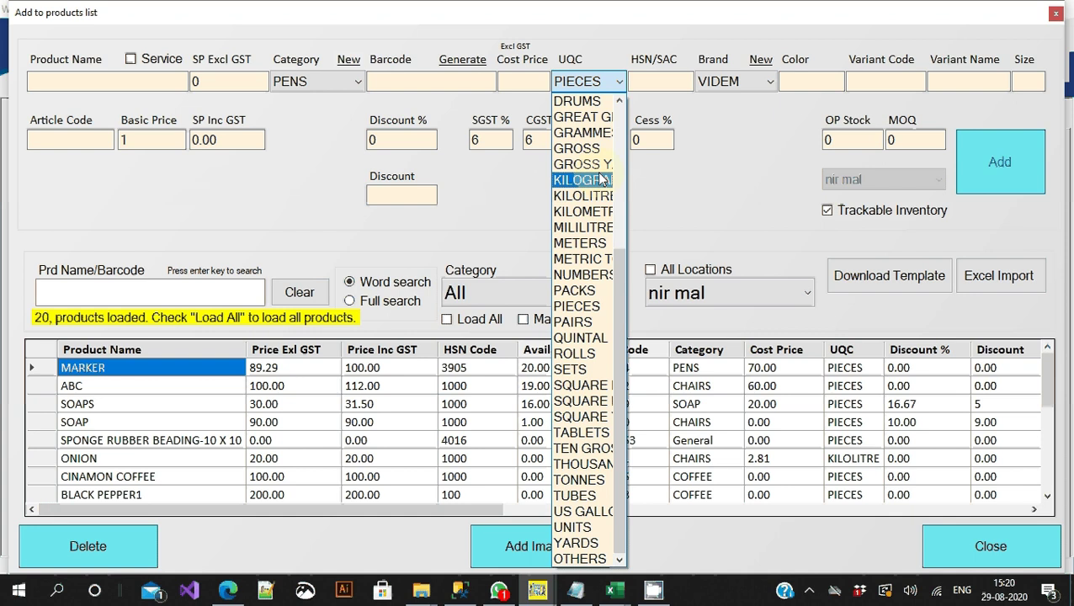
left_click(724, 198)
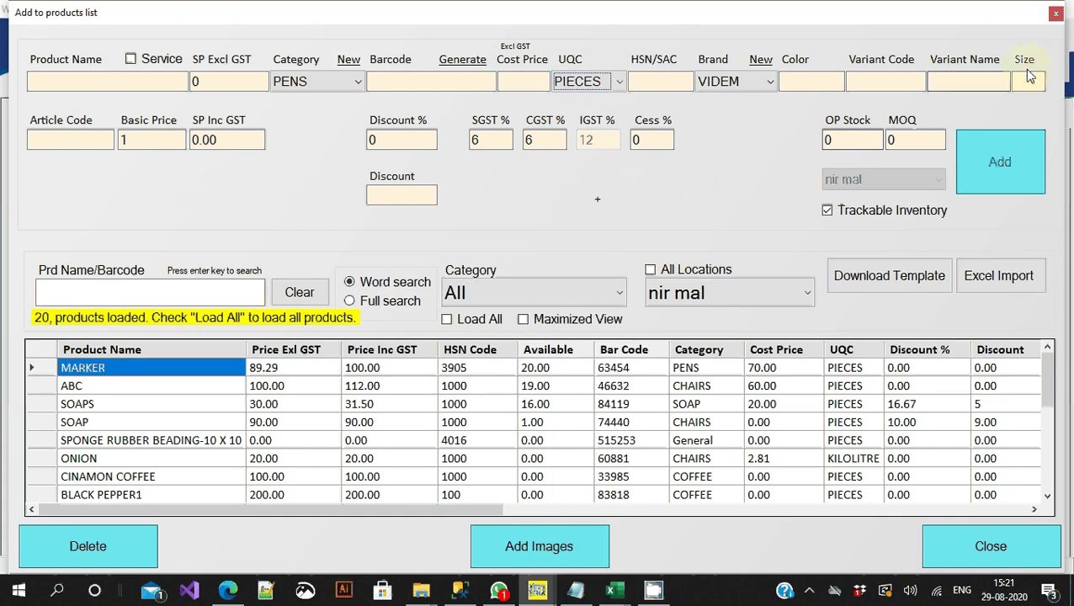
Switch to the mynewprd workbook in Excel and enter PIECES as the UQC for both Pen and Pencil.
mouse_move(612, 590)
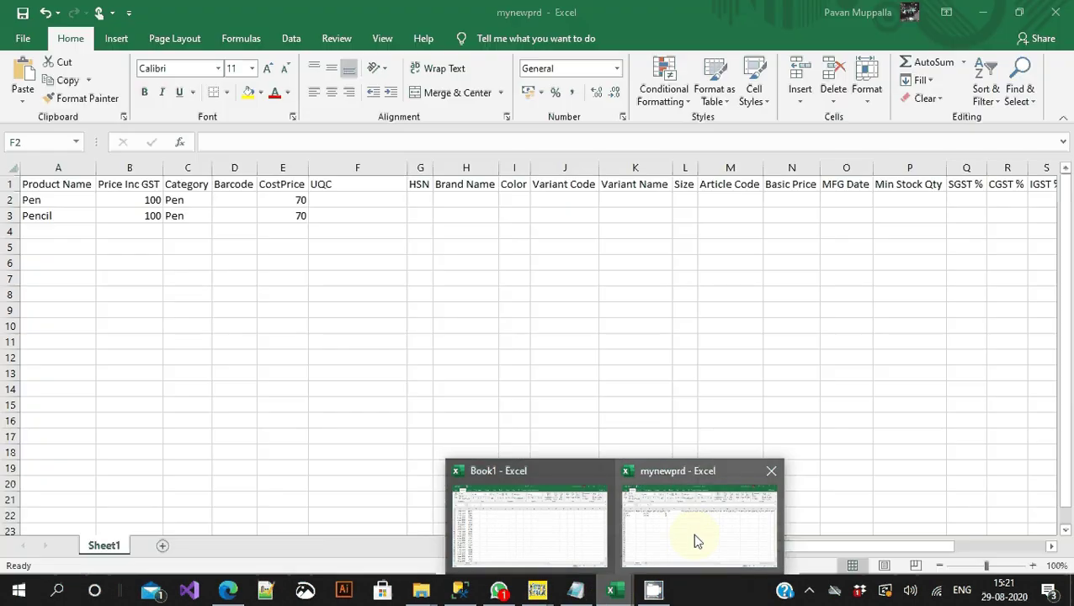
left_click(694, 536)
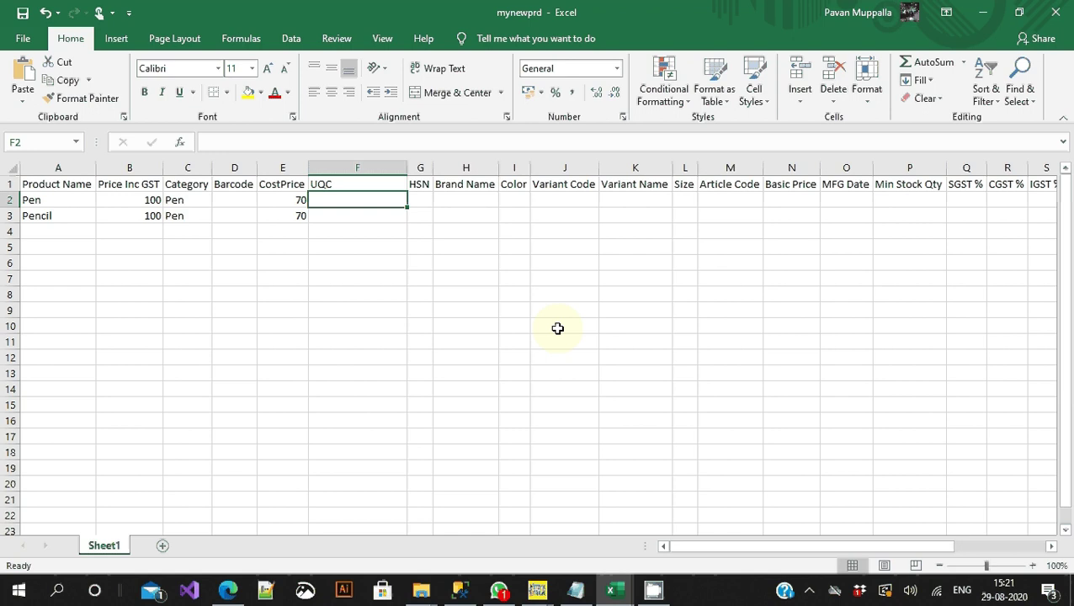
type("PIECES")
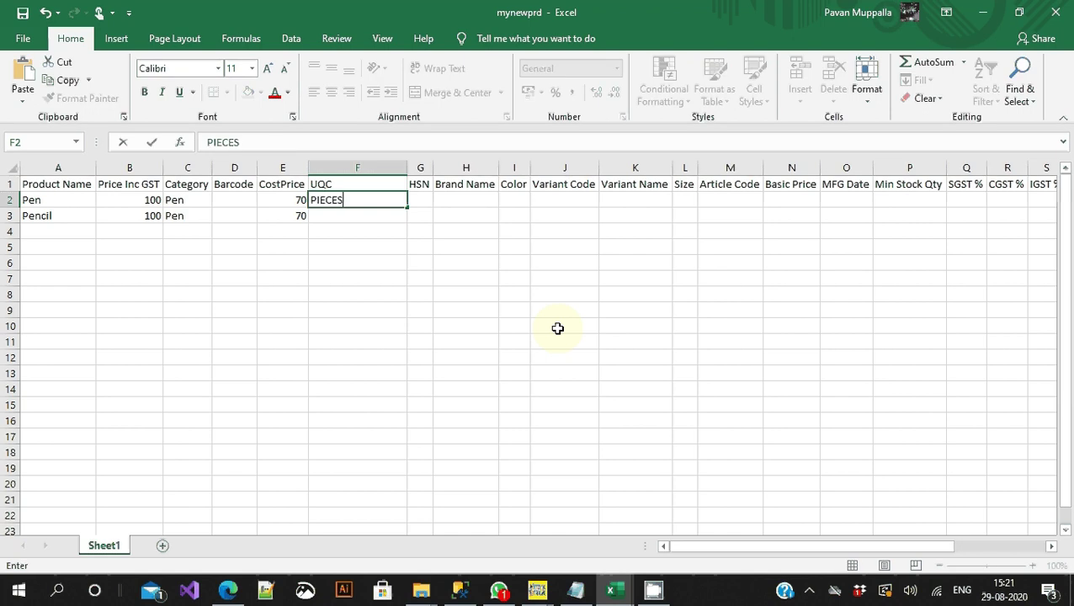
key("Return")
key("Up")
key("ctrl+c")
key("Down")
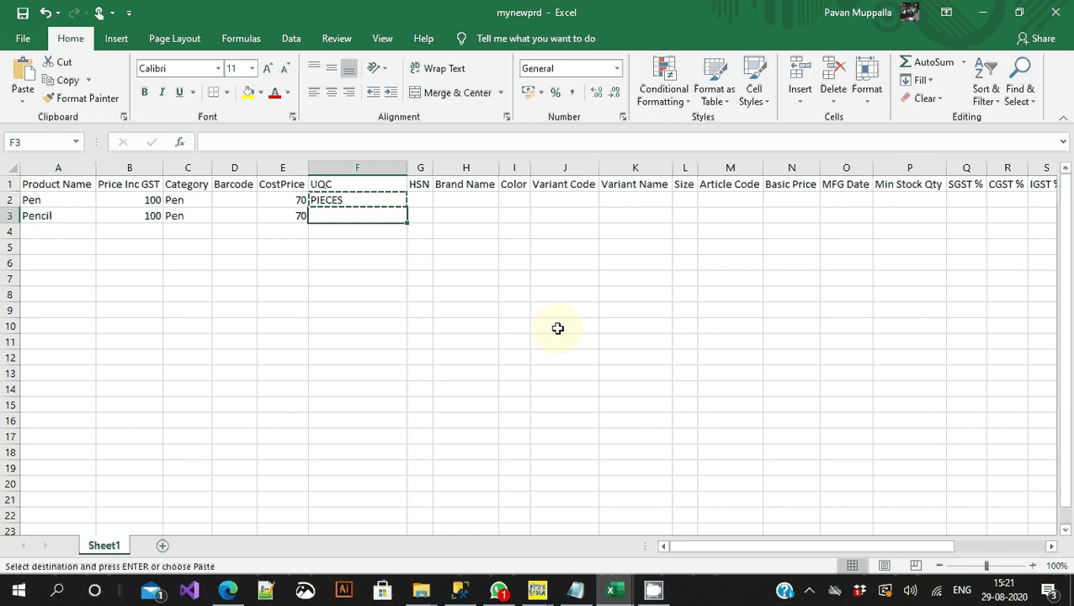
key("ctrl+v")
Enter 3095 as the HSN for both the Pen and Pencil rows.
key("Up")
key("Right")
type("3")
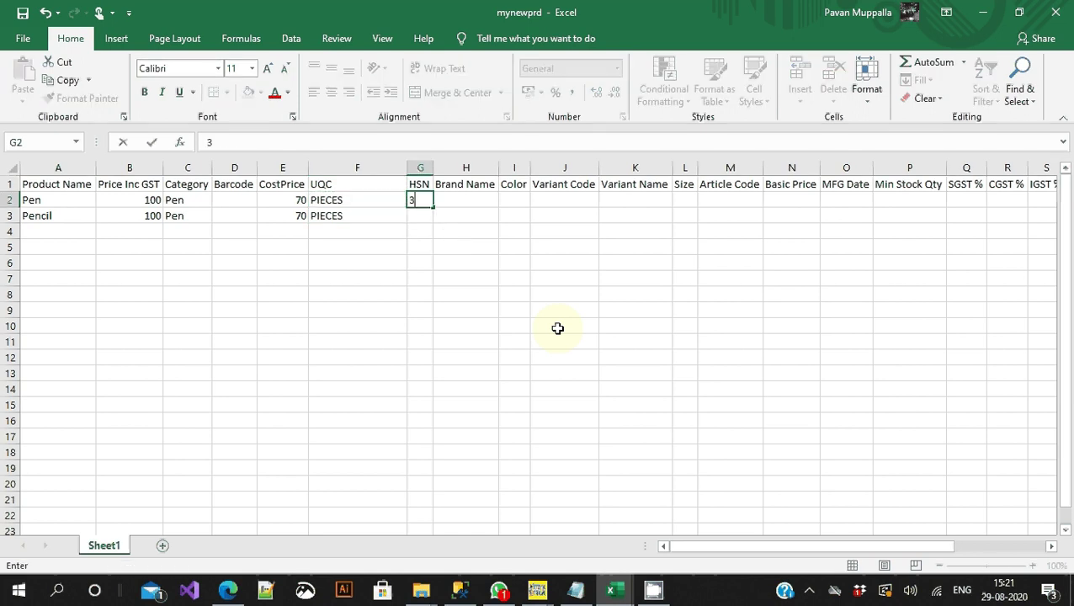
type("095")
key("Return")
key("Up")
key("ctrl+c")
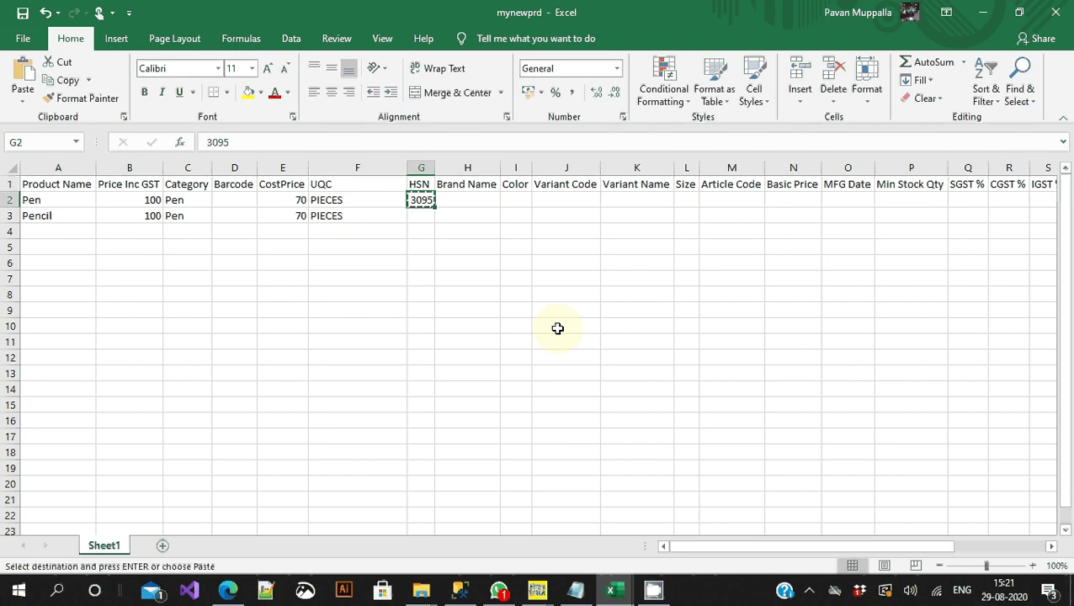
key("Down")
key("ctrl+v")
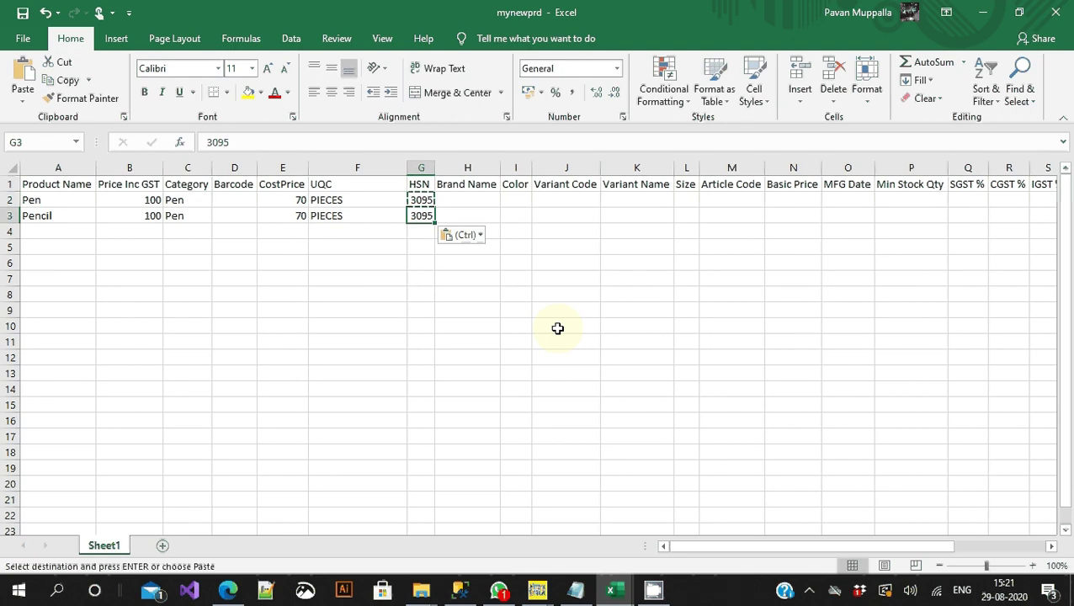
Leave the columns from Brand Name through Article Code empty and set the Basic Price of Pen and Pencil to 75.
key("Up")
key("Right")
key("Right")
key("Right")
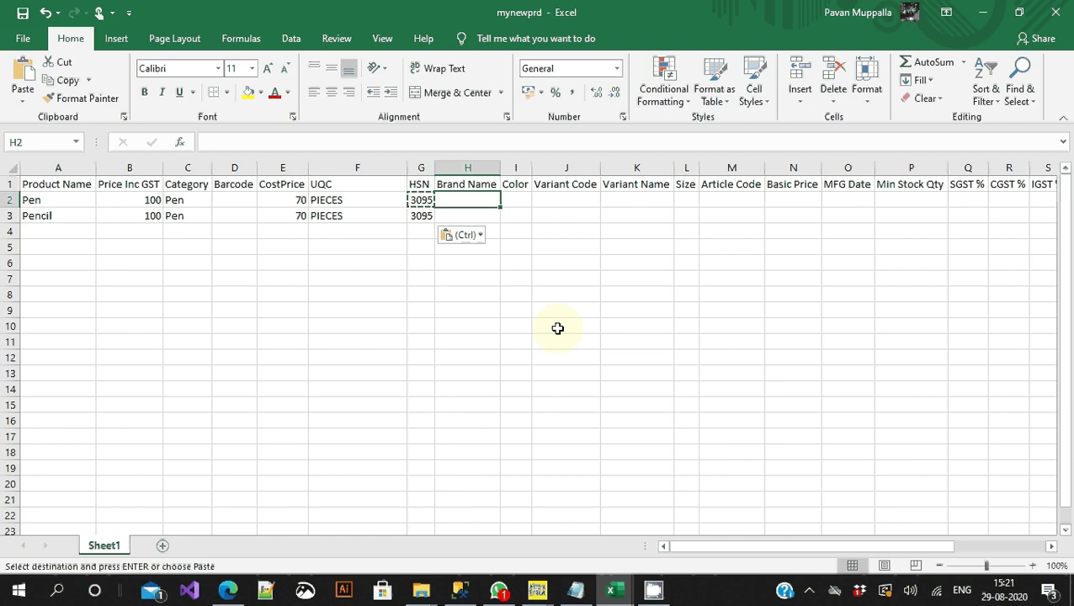
key("Right")
key("Right")
key("Right")
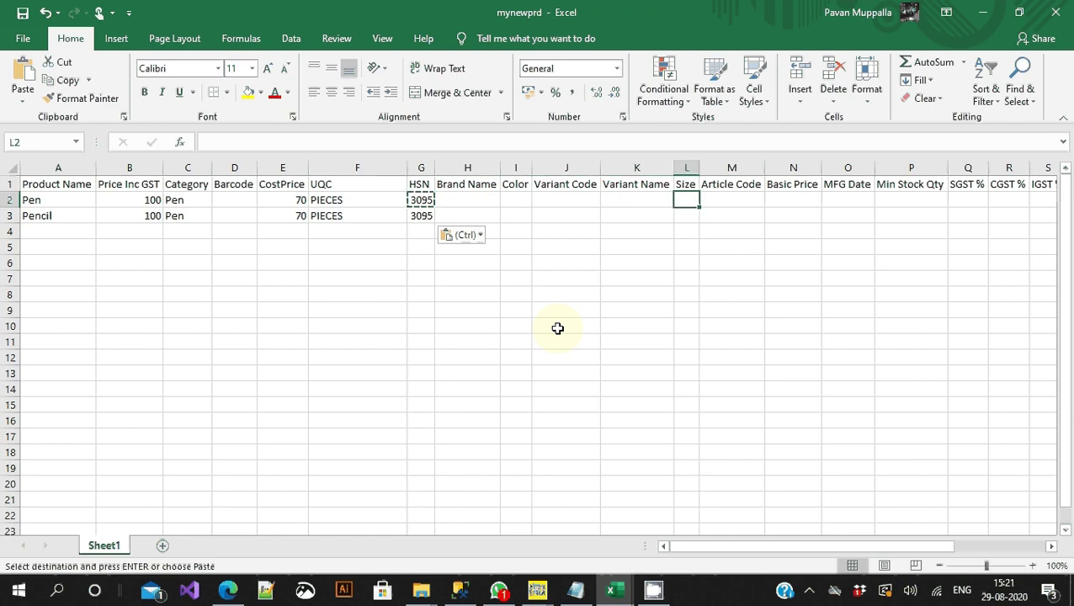
key("Right")
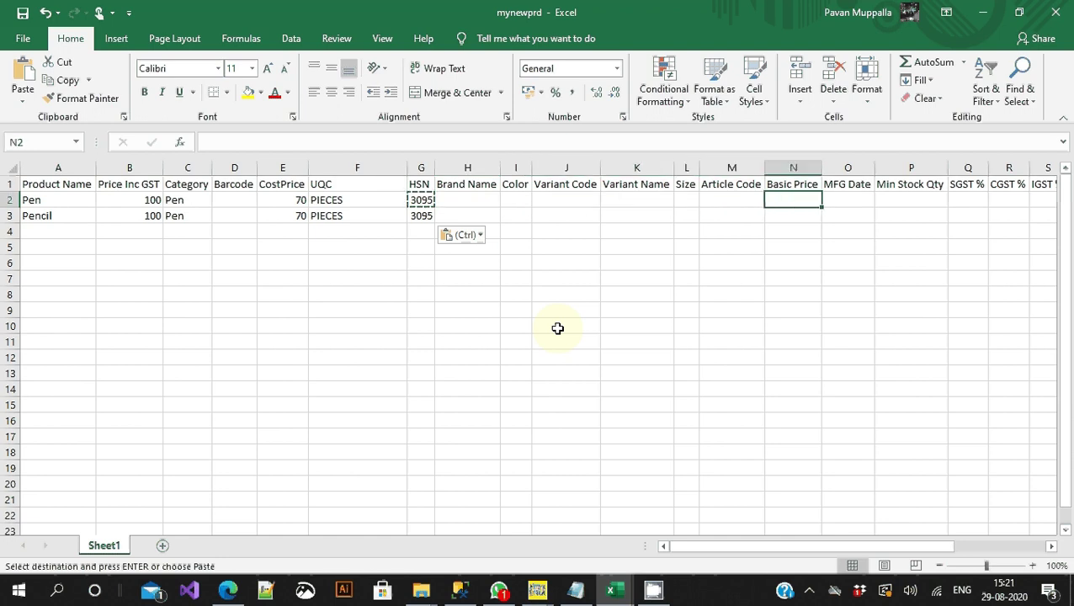
type("7")
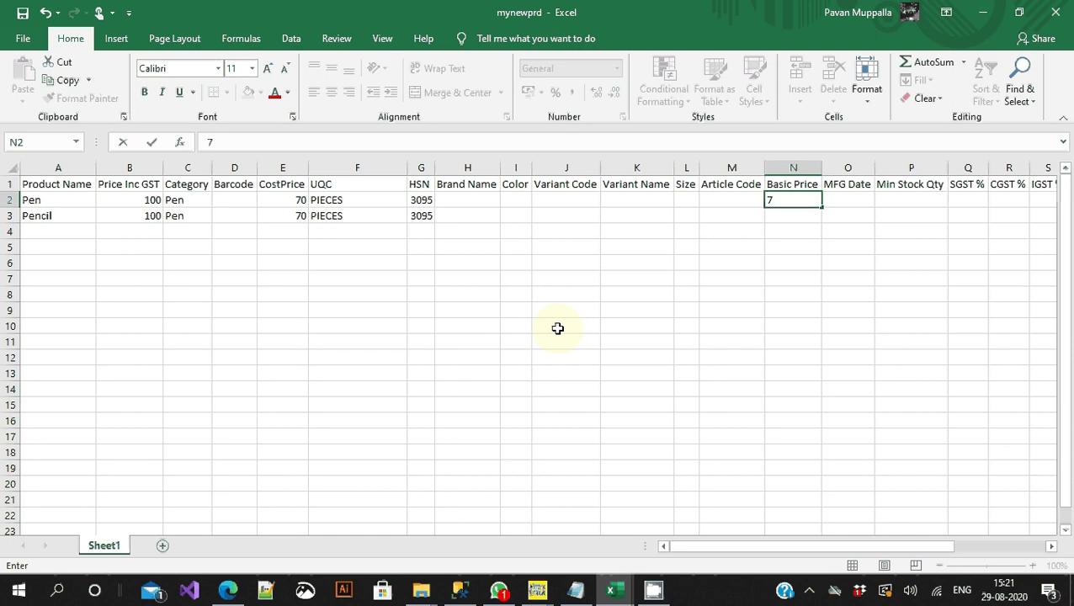
type("5")
key("Return")
type("75")
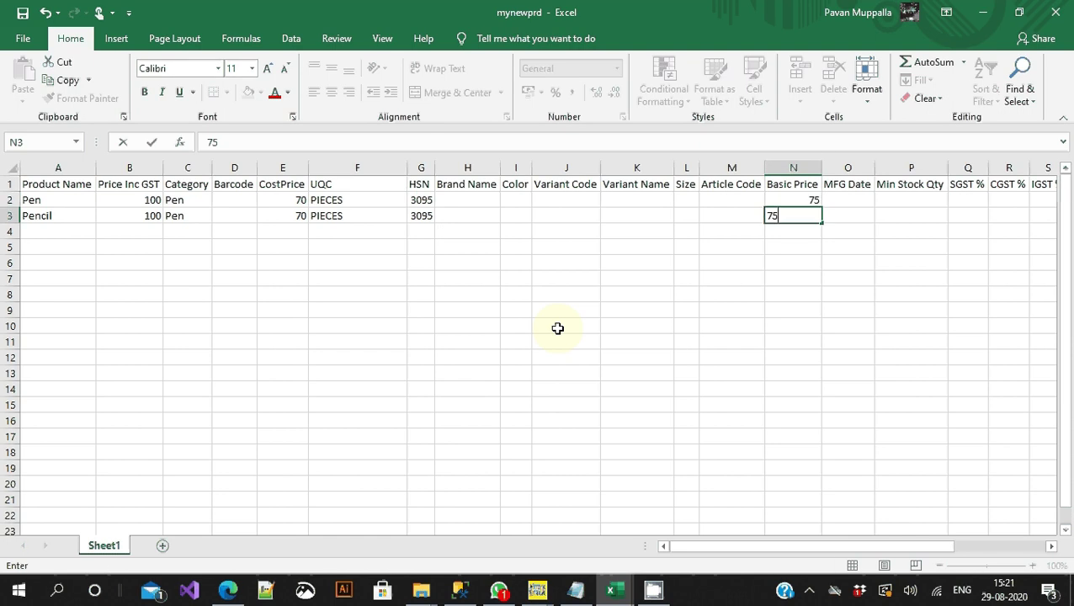
key("Return")
Leave MFG Date empty and set the Min Stock Qty of both Pen and Pencil to 2.
key("Up")
key("Up")
key("Right")
key("Right")
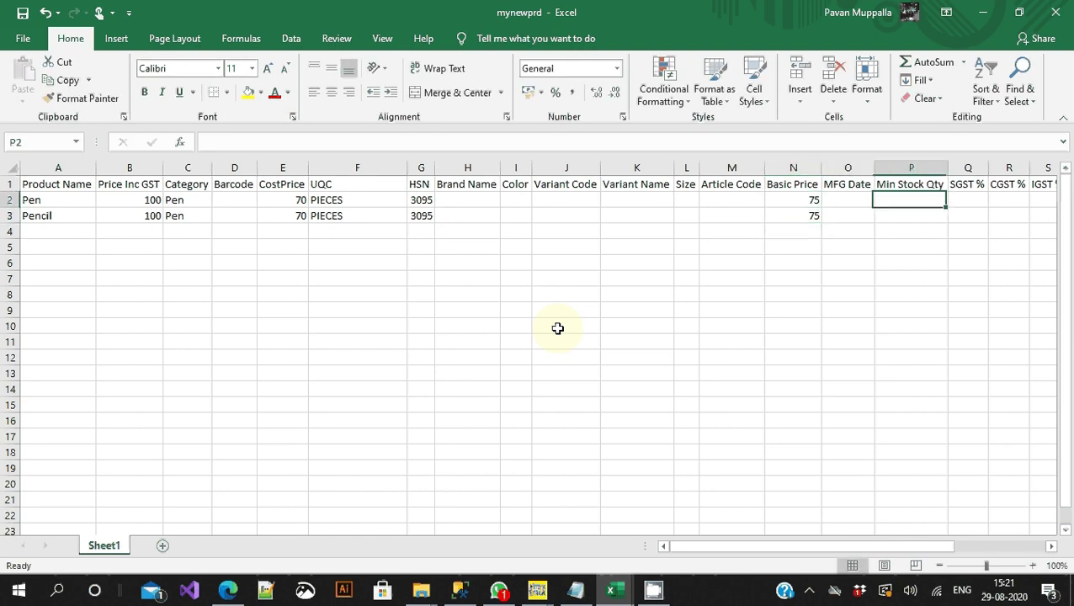
key("Left")
key("Up")
key("Down")
key("Down")
key("Right")
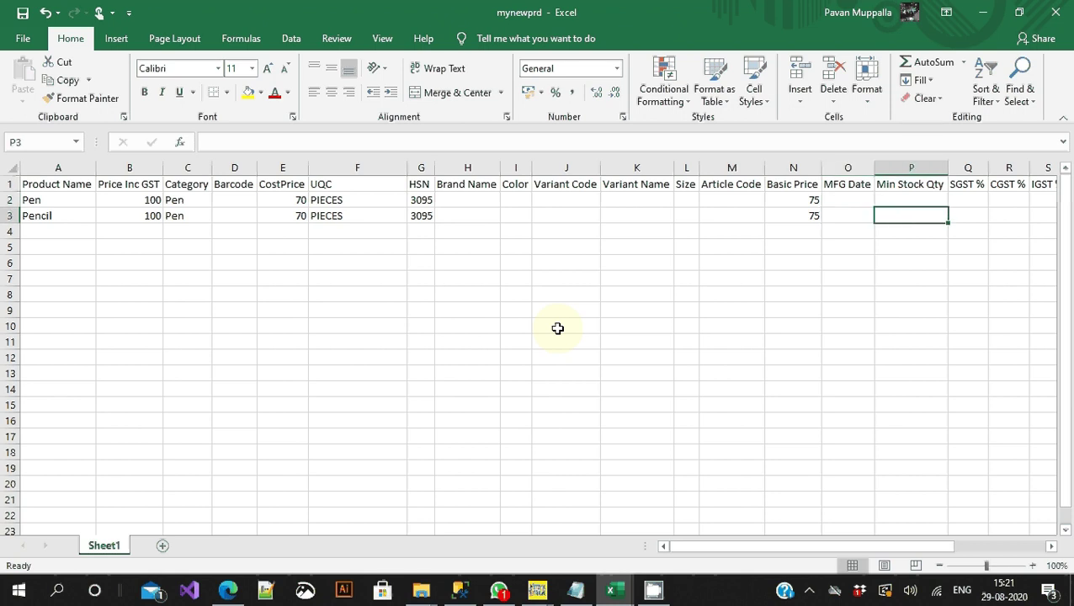
key("Right")
key("Right")
key("Right")
key("Right")
key("Right")
key("Right")
key("Left")
key("Left")
key("Left")
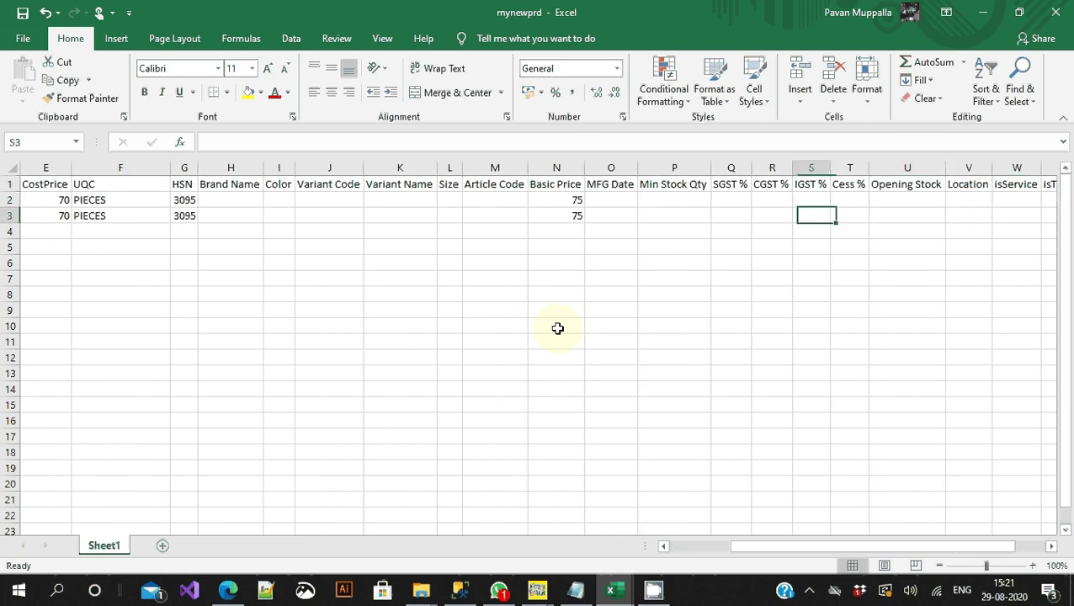
key("Left")
key("Left")
key("Left")
key("Up")
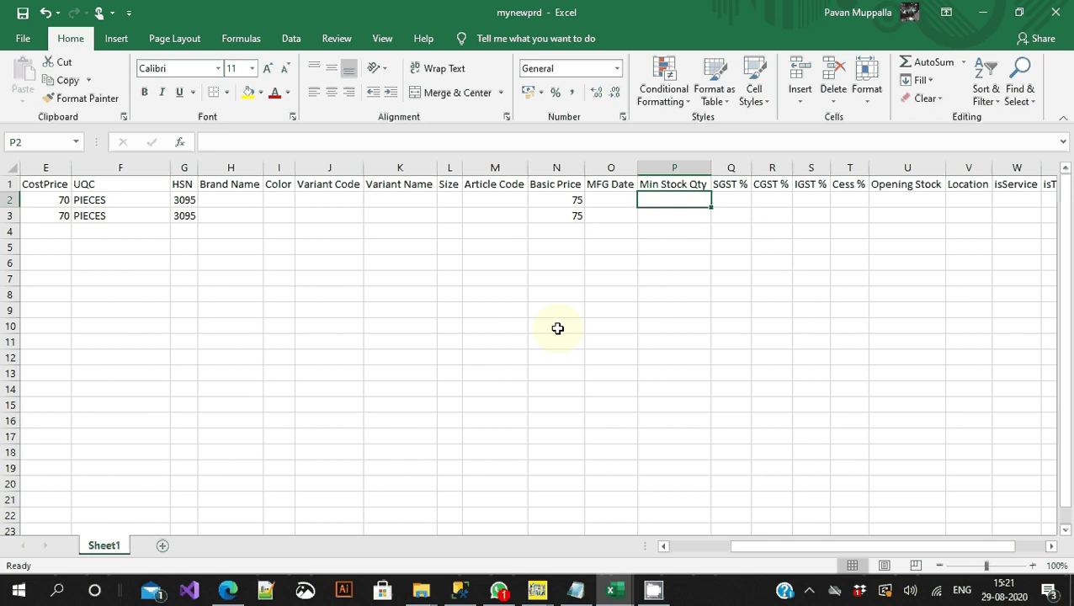
type("2")
key("Return")
type("2")
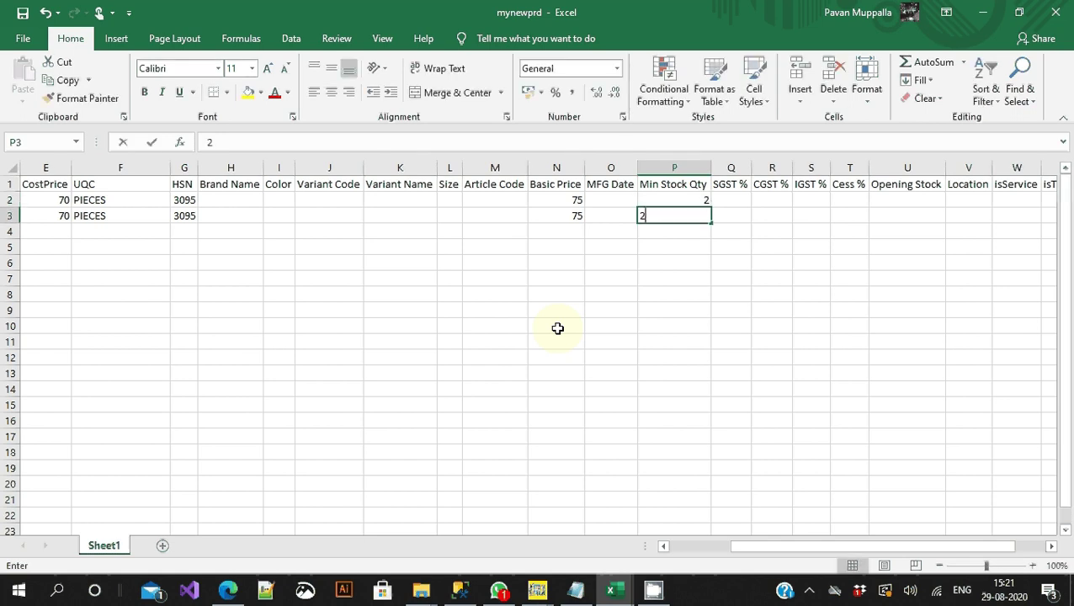
Set the SGST % of both the Pen and Pencil rows to 6.
key("Up")
key("Right")
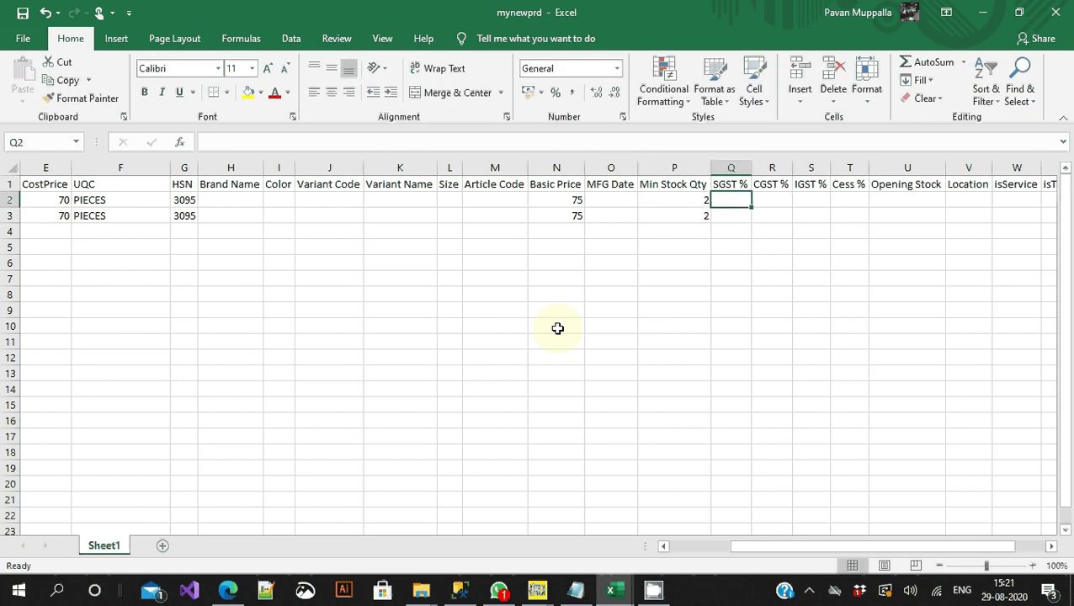
type("6")
key("Return")
type("6")
Set the CGST % of both the Pen and Pencil rows to 6.
key("Right")
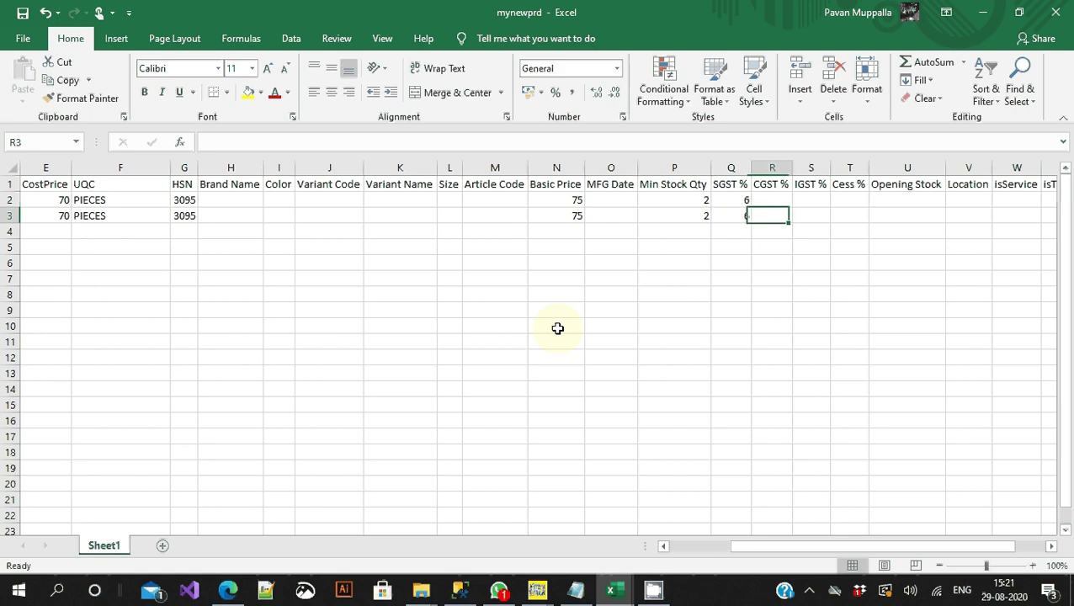
key("Up")
type("6")
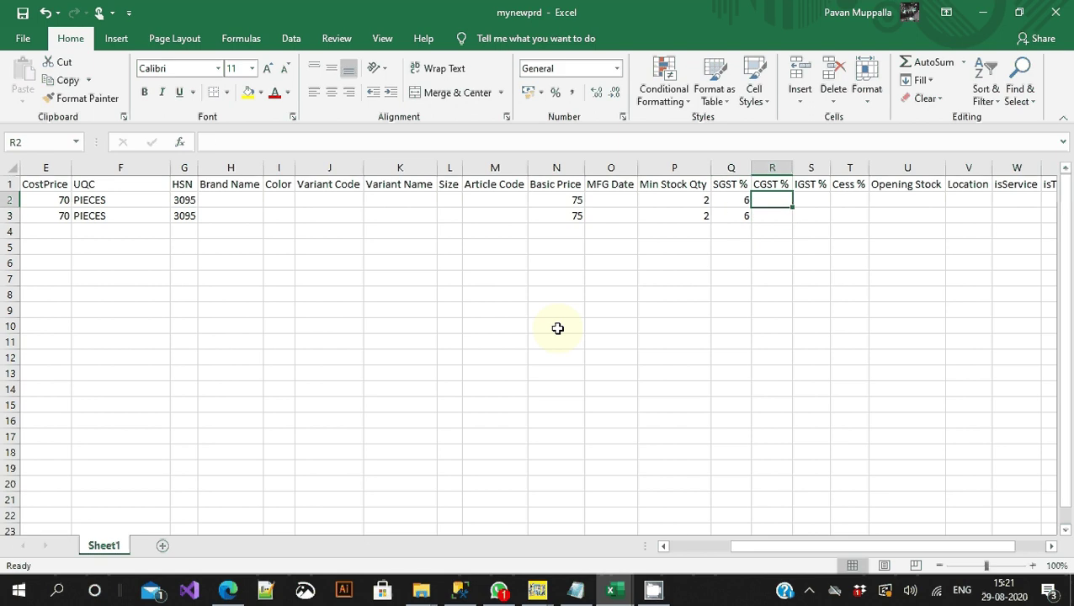
key("Return")
type("6")
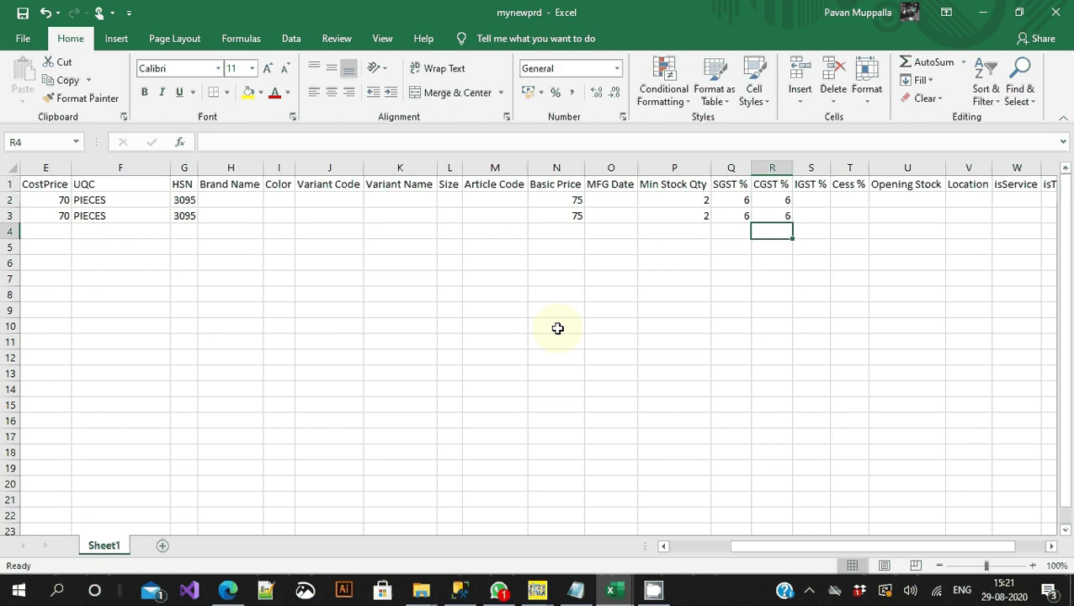
Set the IGST % of both the Pen and Pencil rows to 12.
key("Up")
key("Right")
type("12")
key("Return")
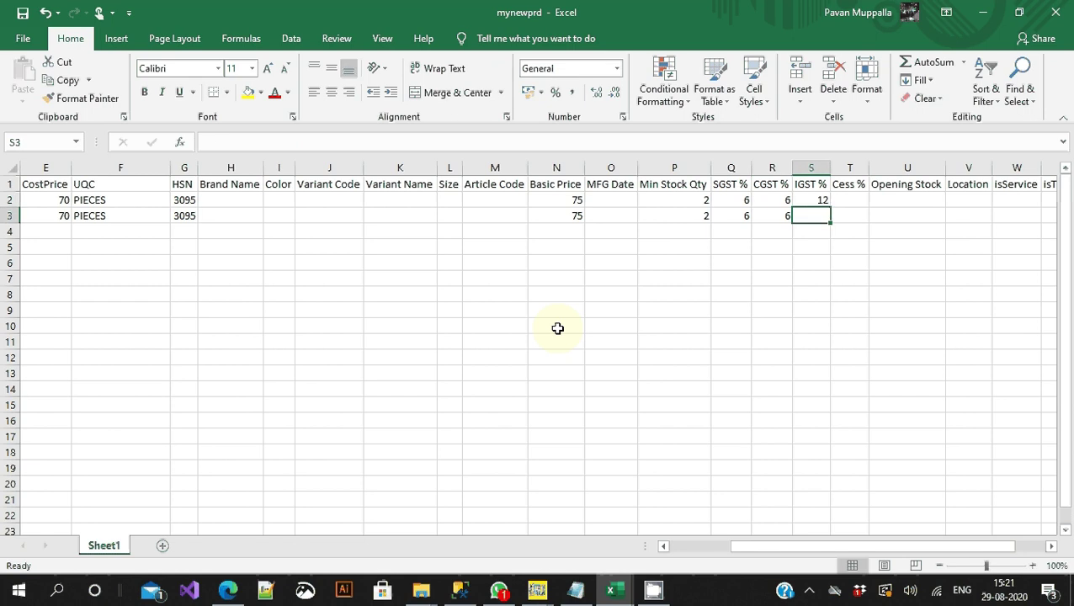
type("12")
Set the Cess % of both the Pen and Pencil rows to 0.
key("Right")
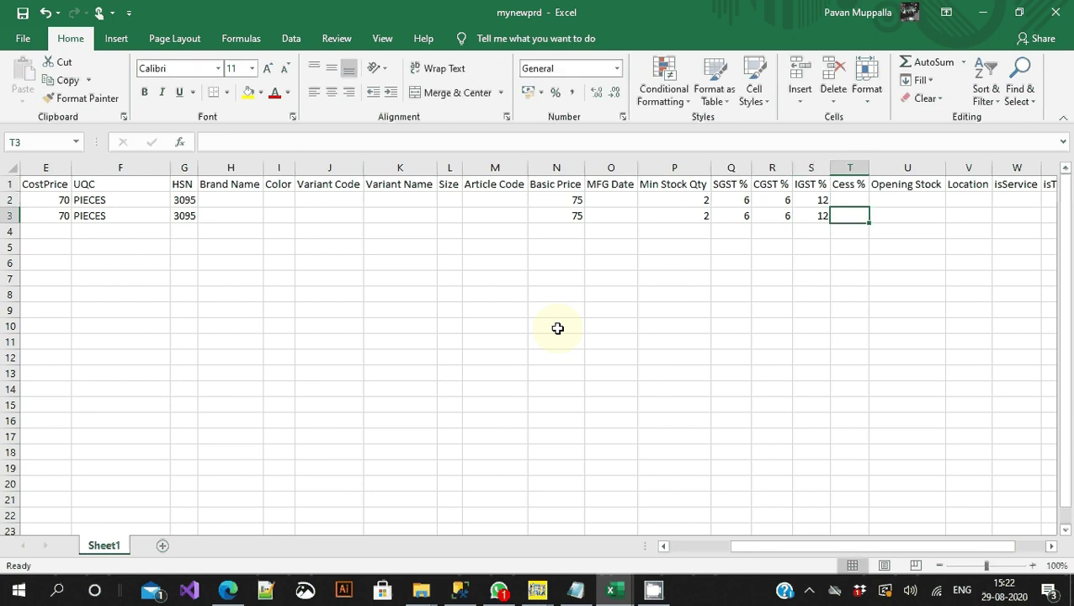
key("Up")
type("0")
key("Return")
type("0")
key("Return")
Set the Opening Stock of both the Pen and Pencil rows to 0.
key("Up")
key("Up")
key("Right")
key("Right")
key("Right")
key("Right")
key("Right")
key("Right")
key("Right")
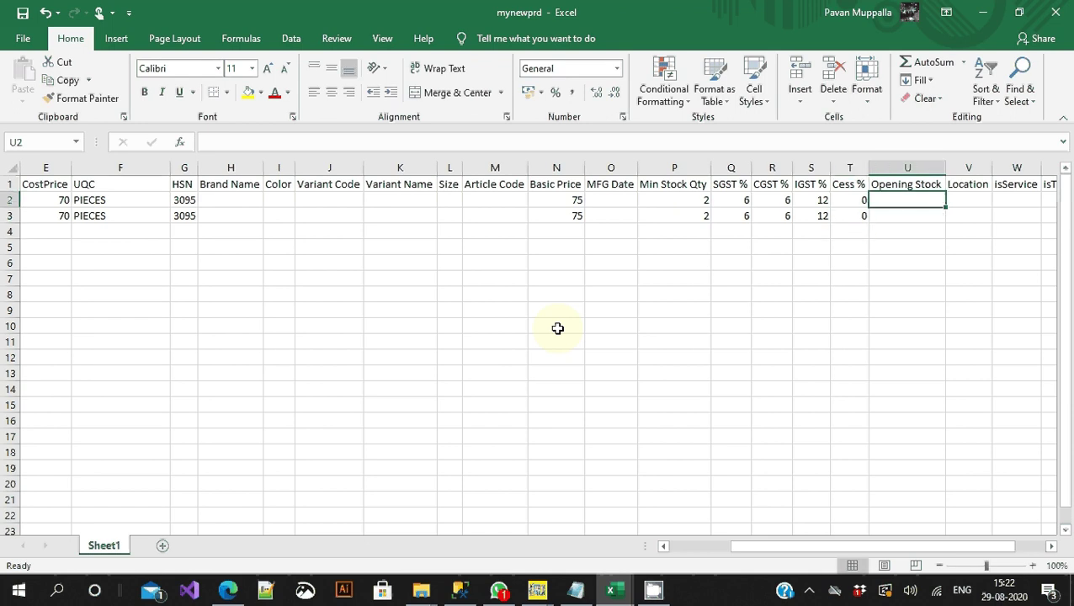
key("Left")
key("Left")
key("Left")
key("Left")
key("Left")
key("Left")
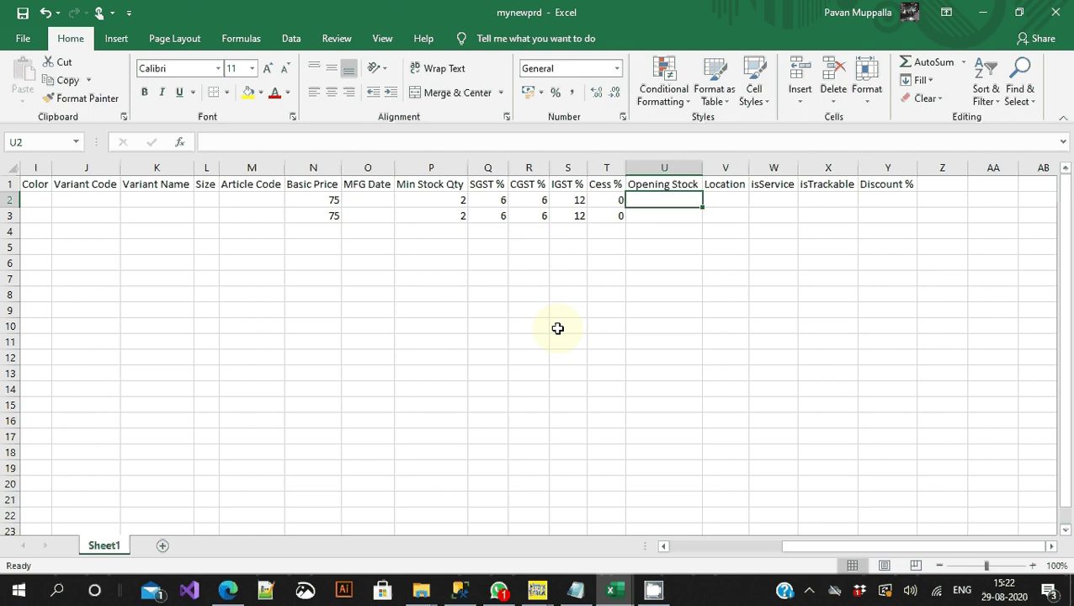
type("0")
key("Return")
type("0")
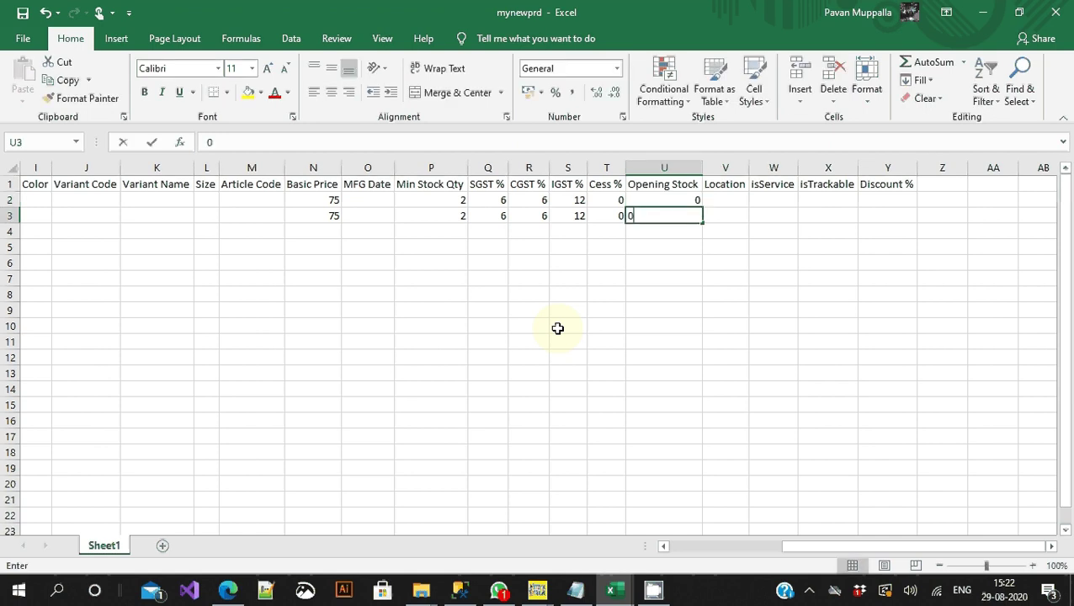
Leave the Location of both rows empty and go to the isService cell of the Pen row.
key("Tab")
key("Up")
key("Down")
key("Up")
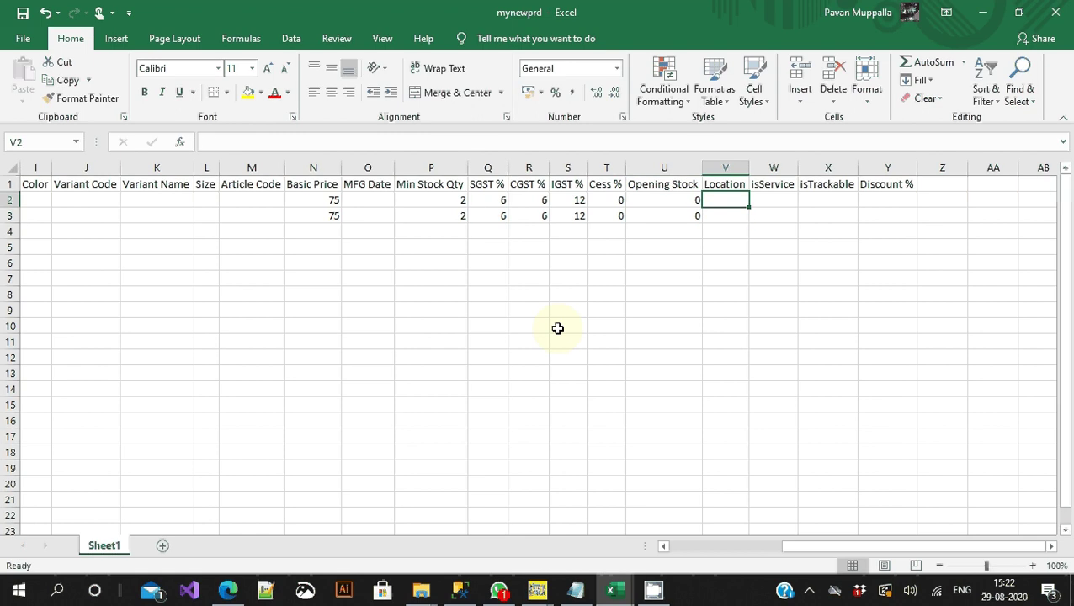
key("Down")
key("Up")
key("Down")
key("Up")
key("Right")
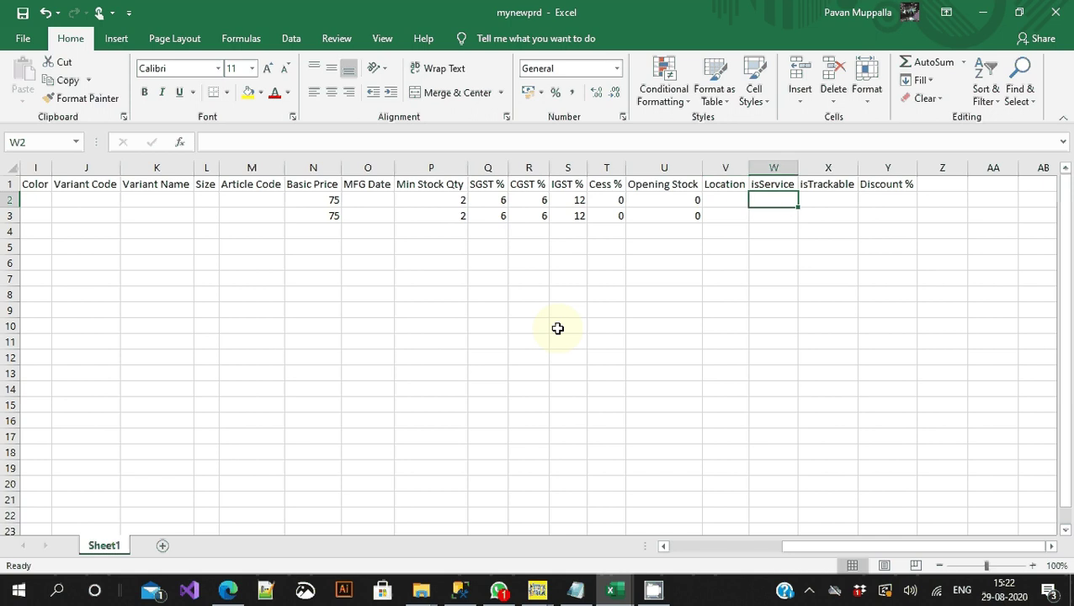
type("1")
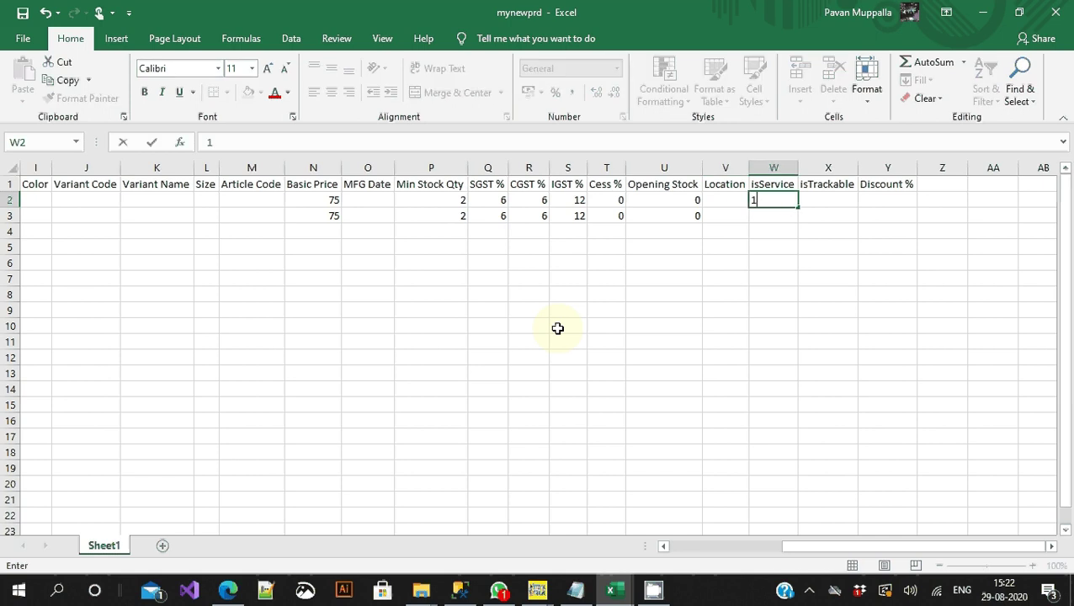
key("Return")
key("Up")
Set isService to 0 for both Pen and Pencil, ending on the isTrackable cell of the Pen row.
type("0")
key("Return")
type("0")
key("Tab")
key("Up")
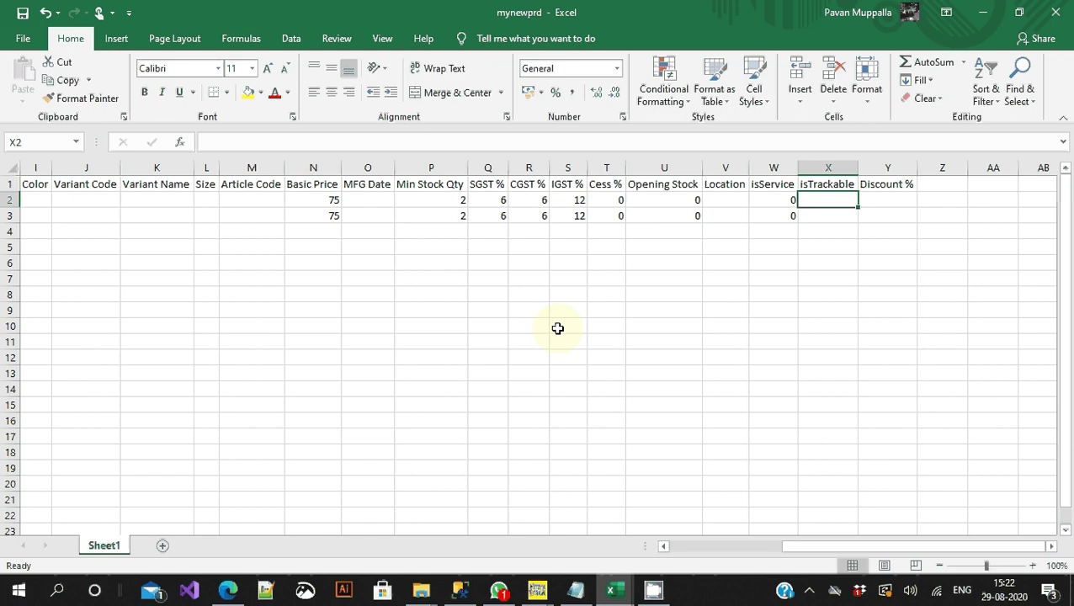
Check the Trackable Inventory option in Stock2Track's Add to products list window, and set isTrackable to 1 for Pen and Pencil in the mynewprd workbook.
key("alt+Tab")
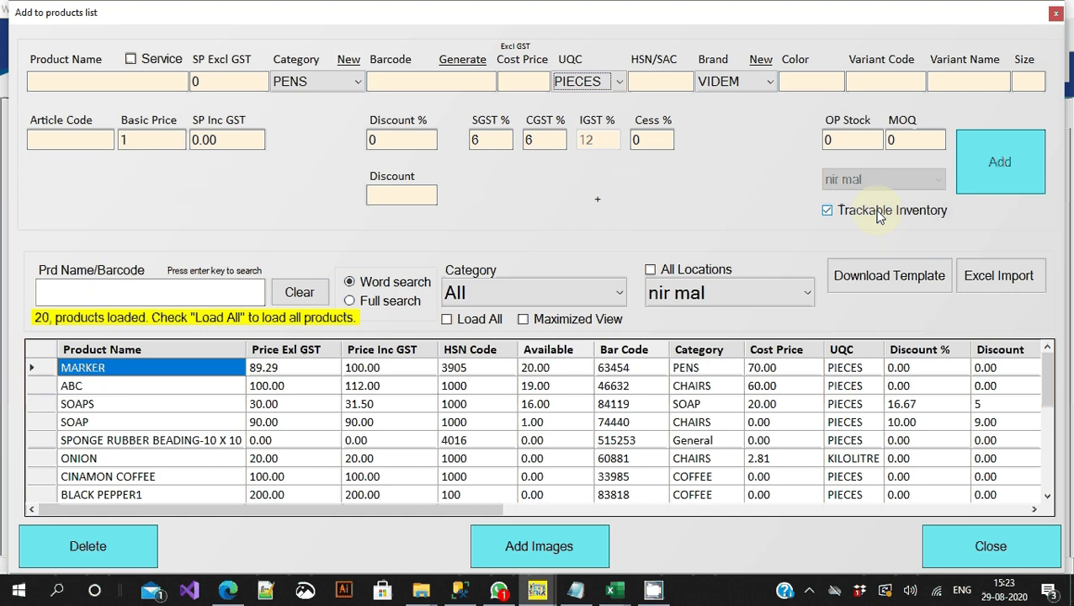
key("alt+Tab")
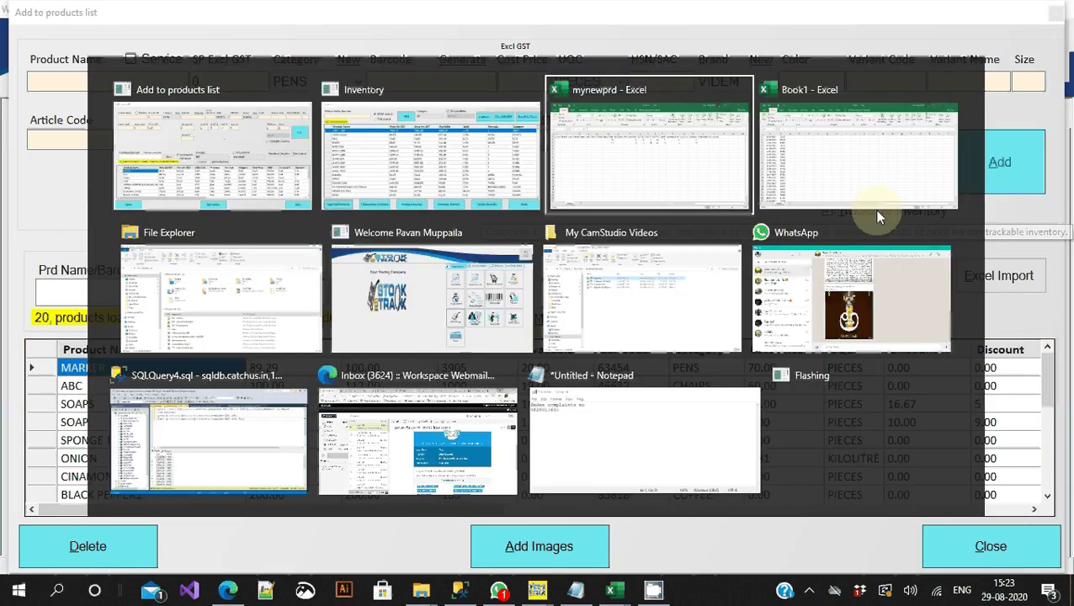
type("1")
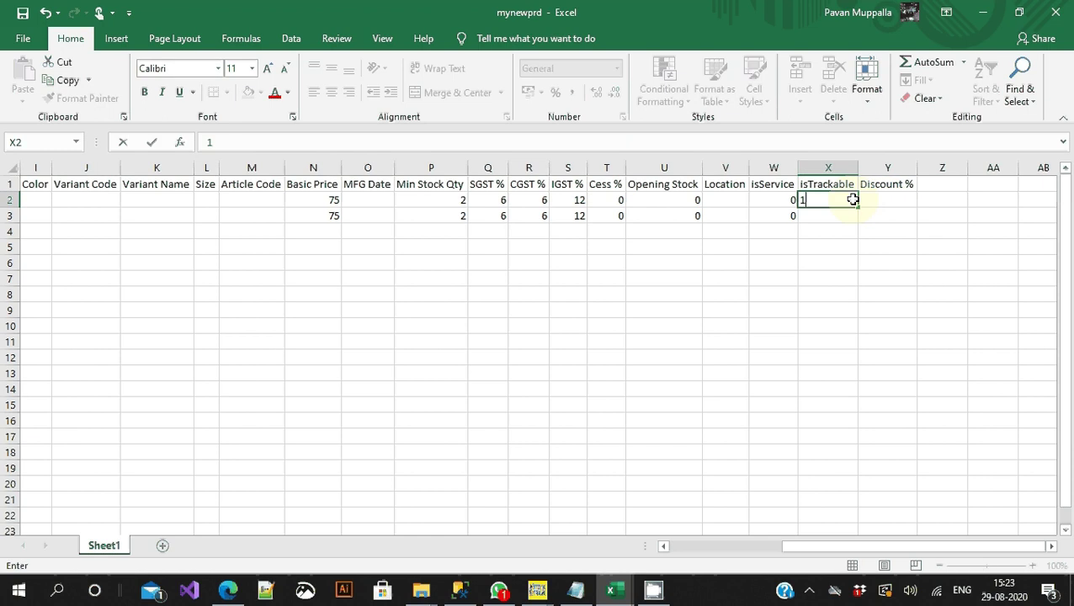
key("Return")
type("1")
key("Return")
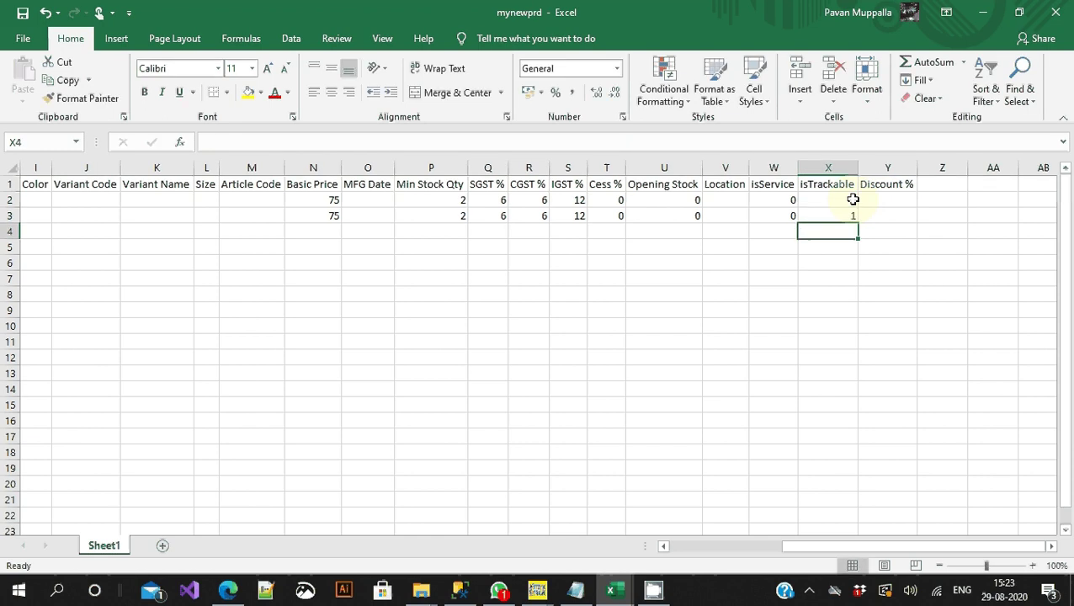
Set Discount % to 0 for both the Pen and Pencil rows.
left_click(870, 201)
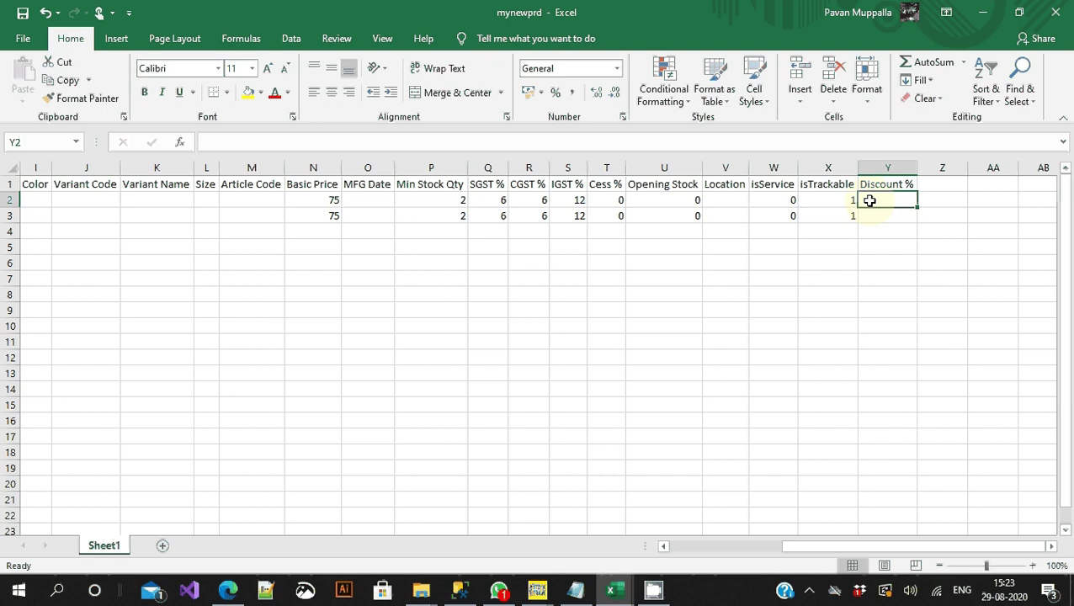
type("0")
key("Return")
type("0")
key("Return")
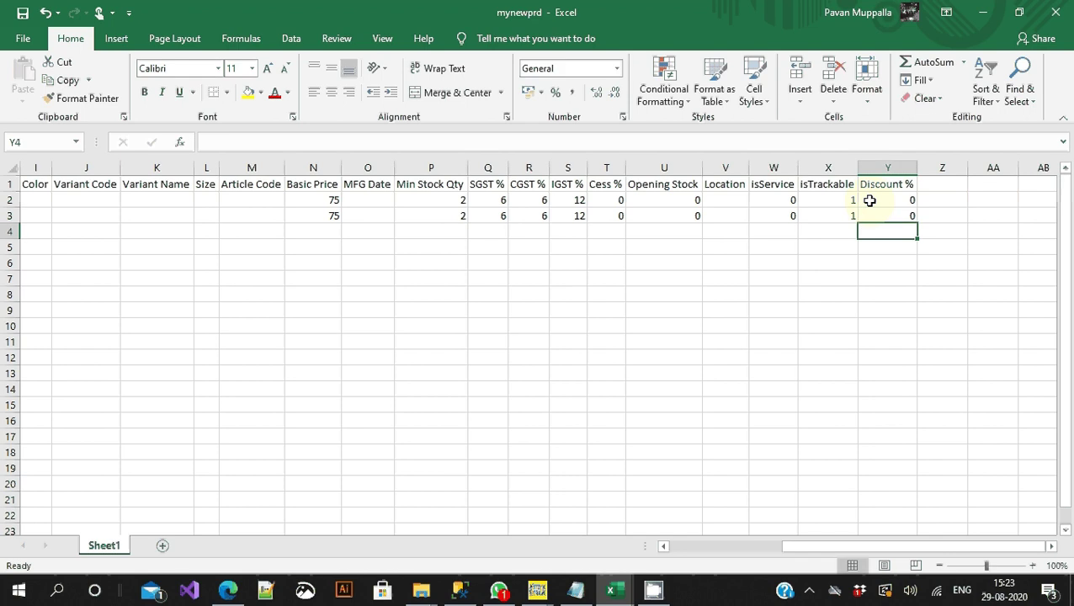
Save and close the mynewprd workbook, then switch back to Stock2Track's Add to products list window.
key("ctrl+Home")
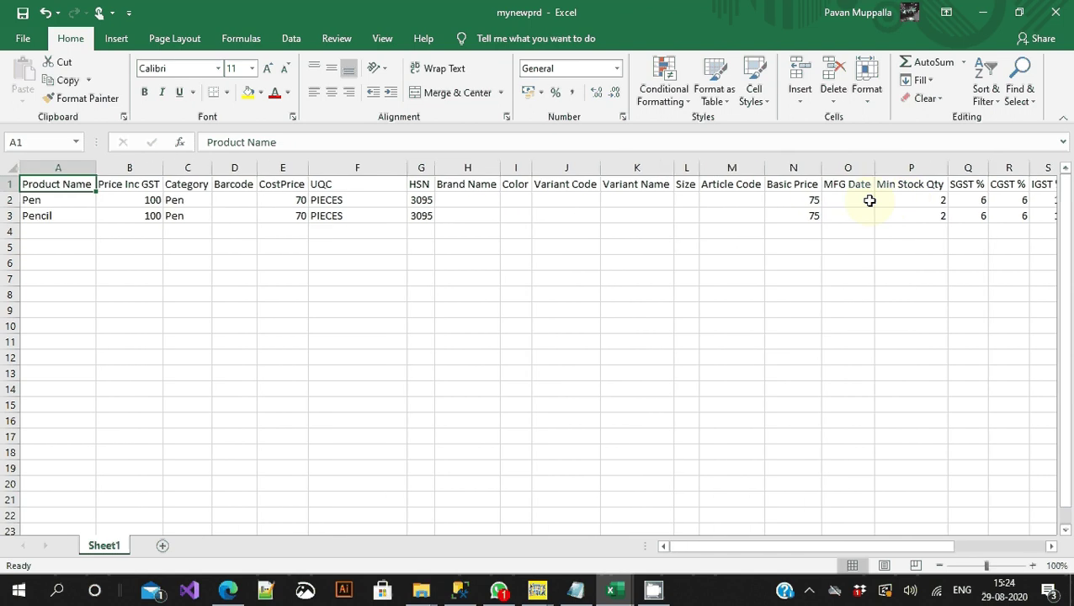
key("ctrl+s")
left_click(1063, 11)
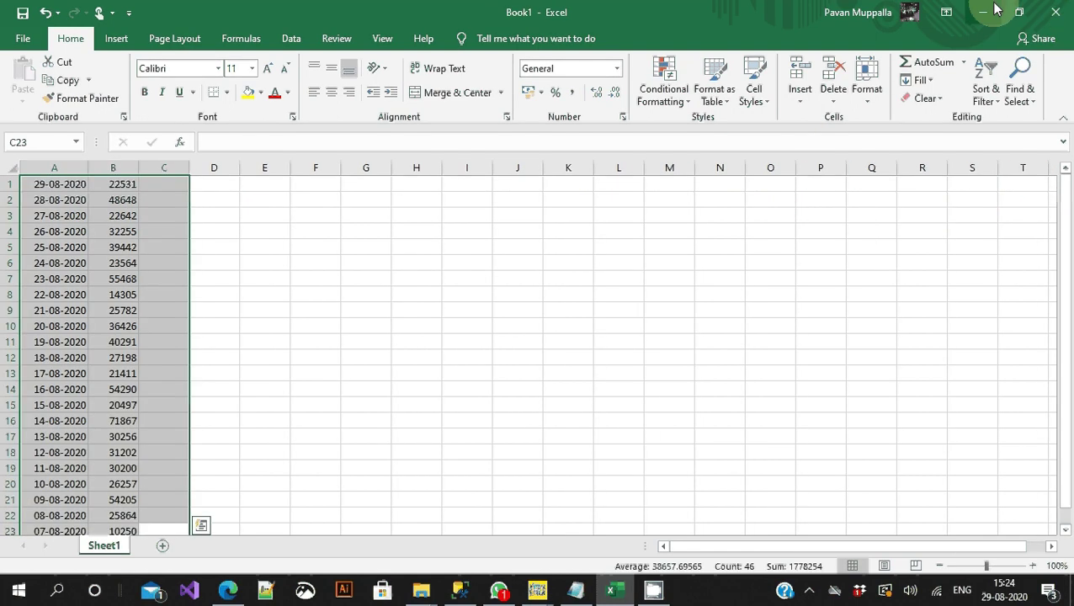
left_click(987, 11)
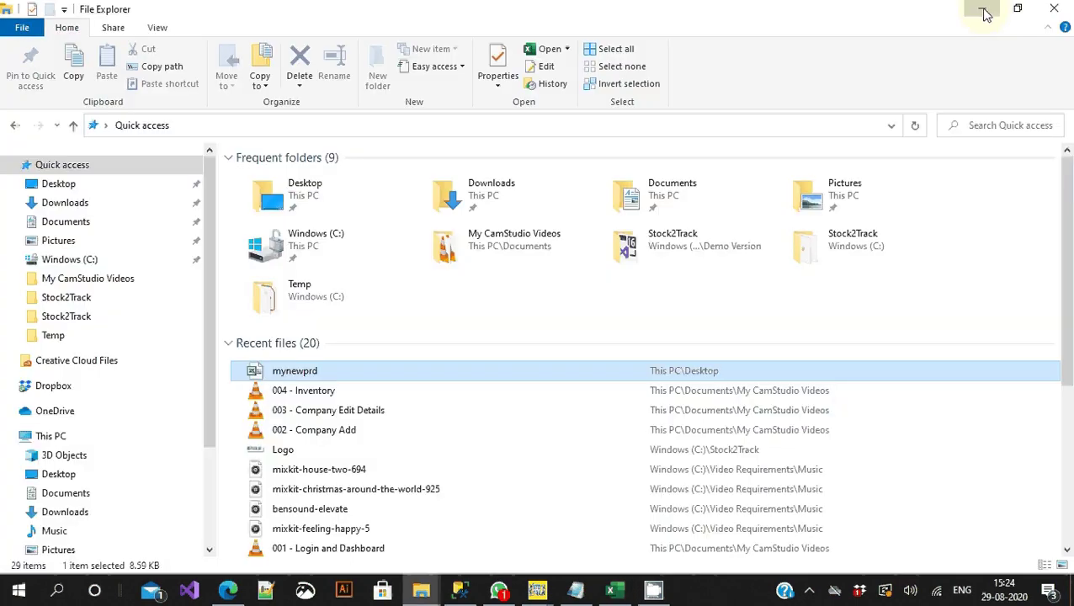
left_click(987, 11)
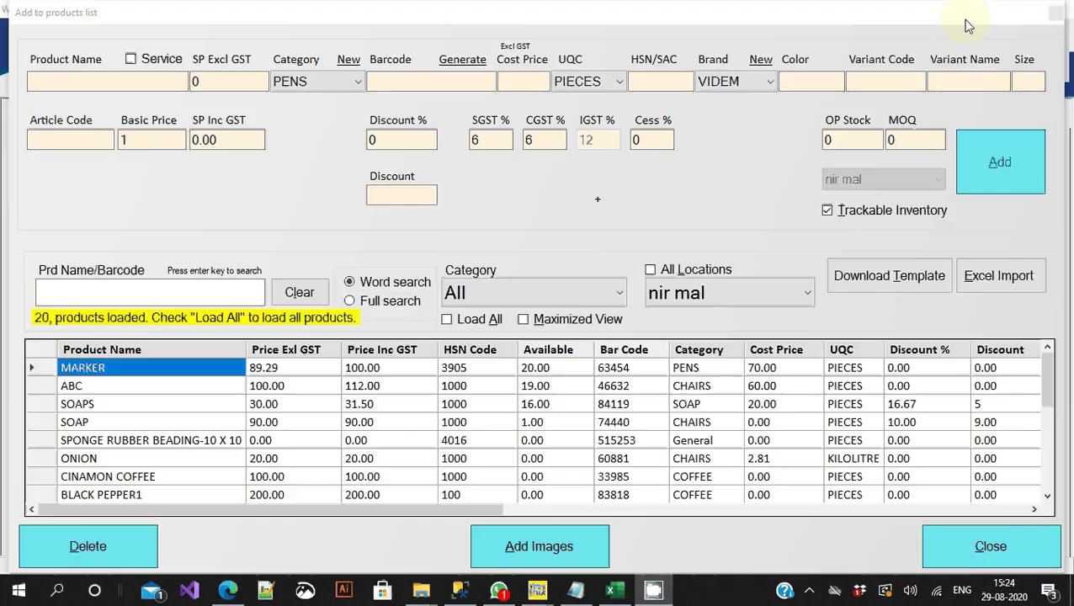
Import the products from the mynewprd Excel file into the Stock2Track products list.
left_click(1001, 280)
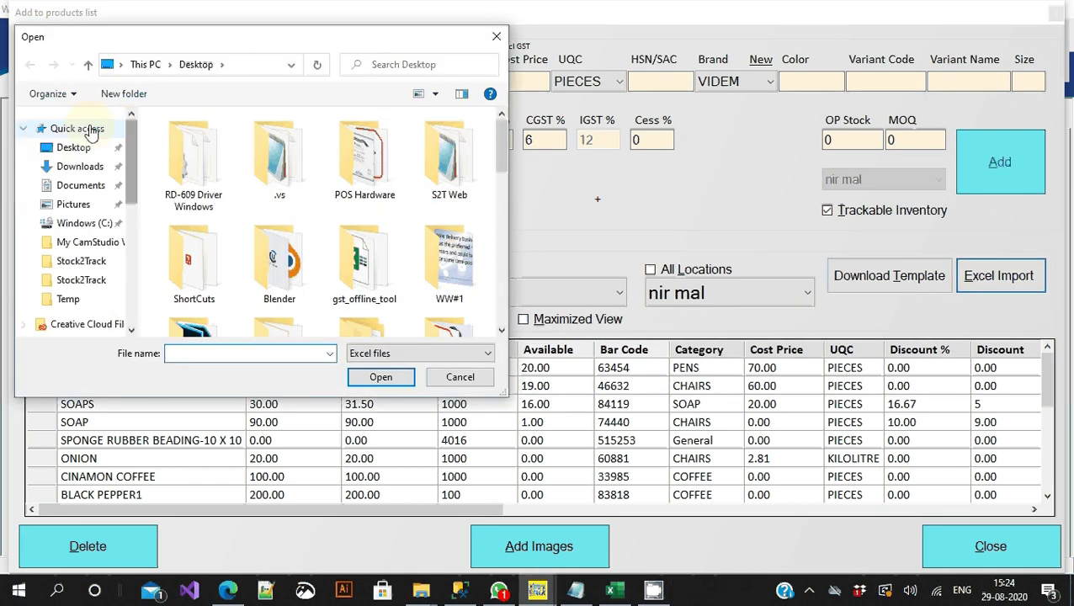
left_click(93, 129)
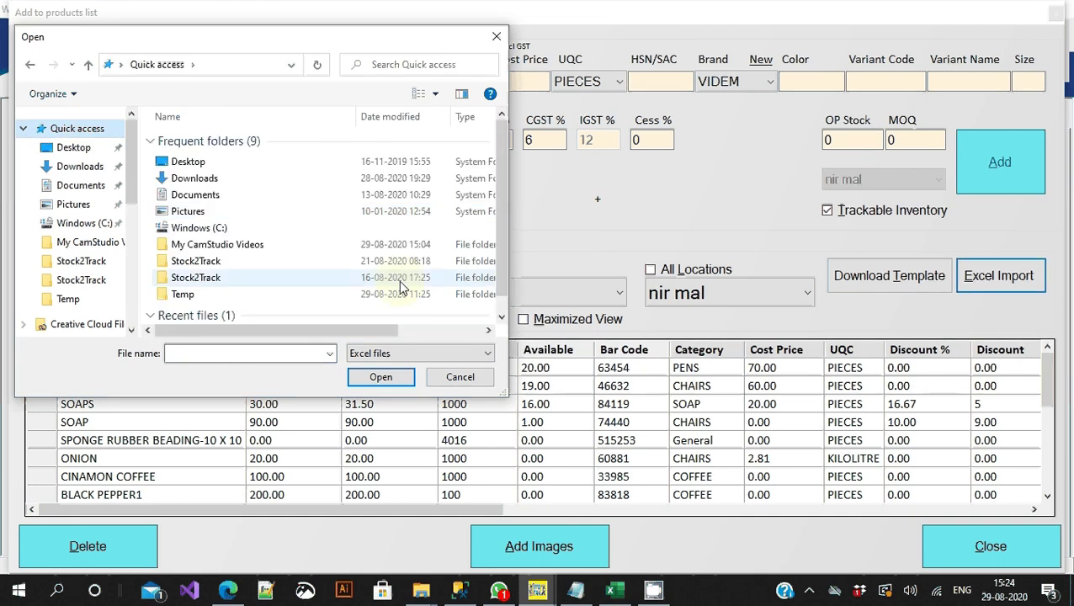
left_click(501, 317)
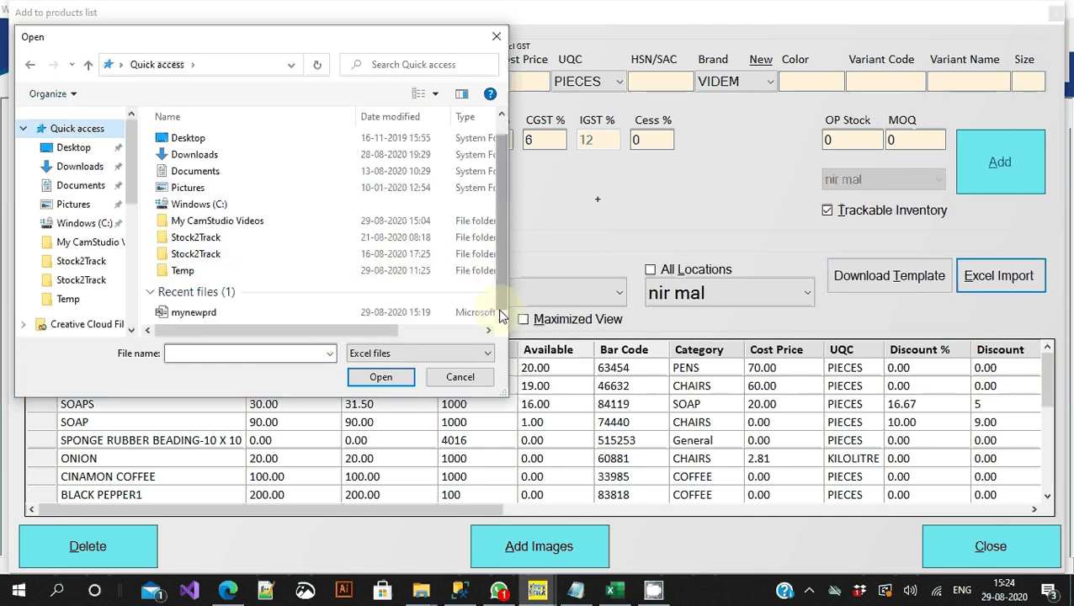
double_click(229, 312)
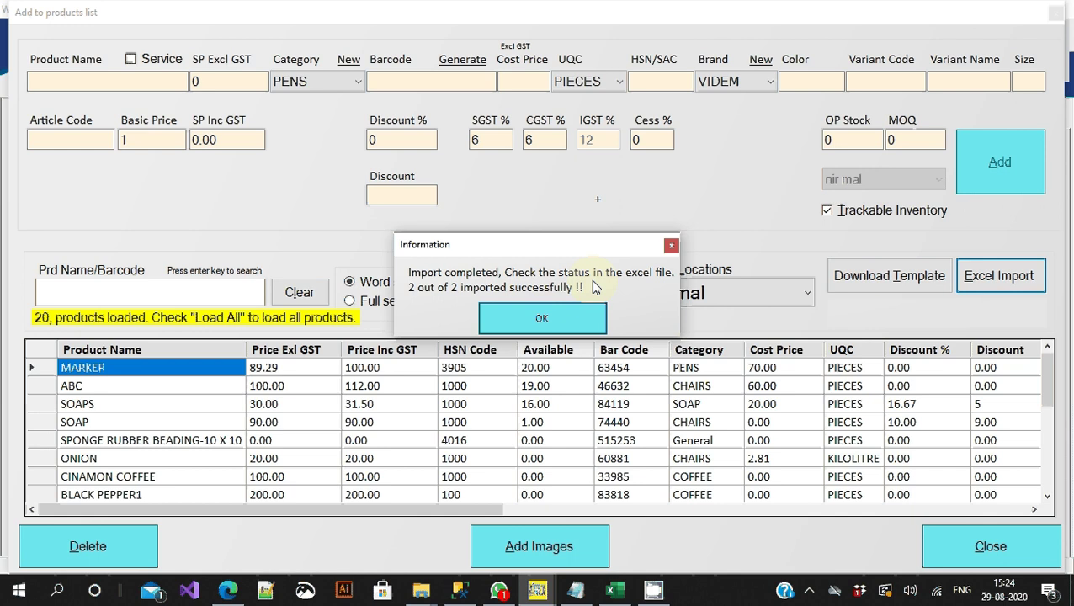
left_click(547, 322)
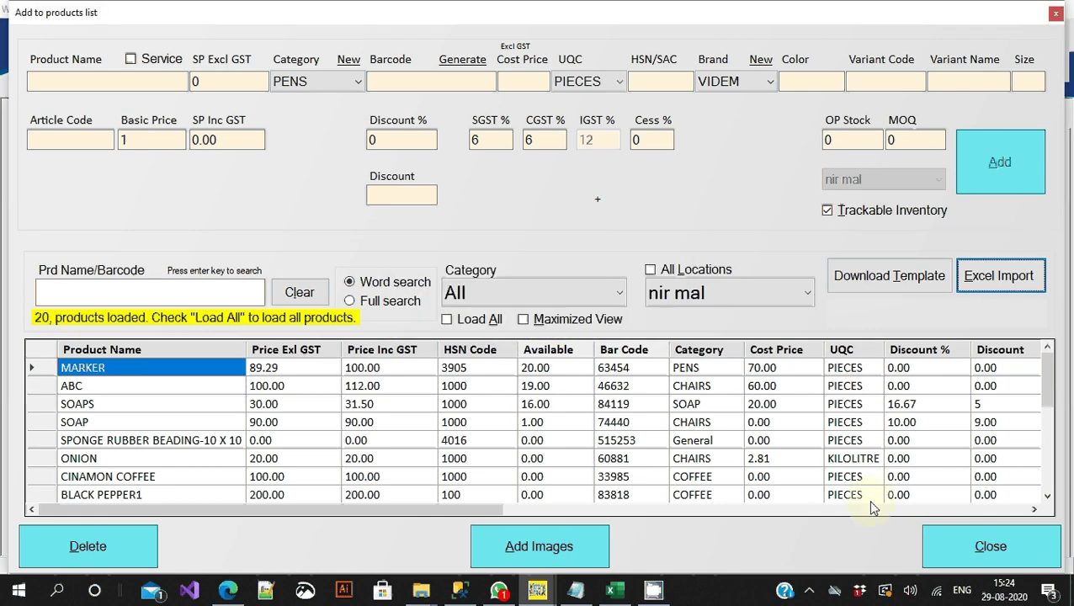
Reopen the mynewprd workbook from File Explorer and widen column Z to read the import status of the Pen row.
left_click(442, 586)
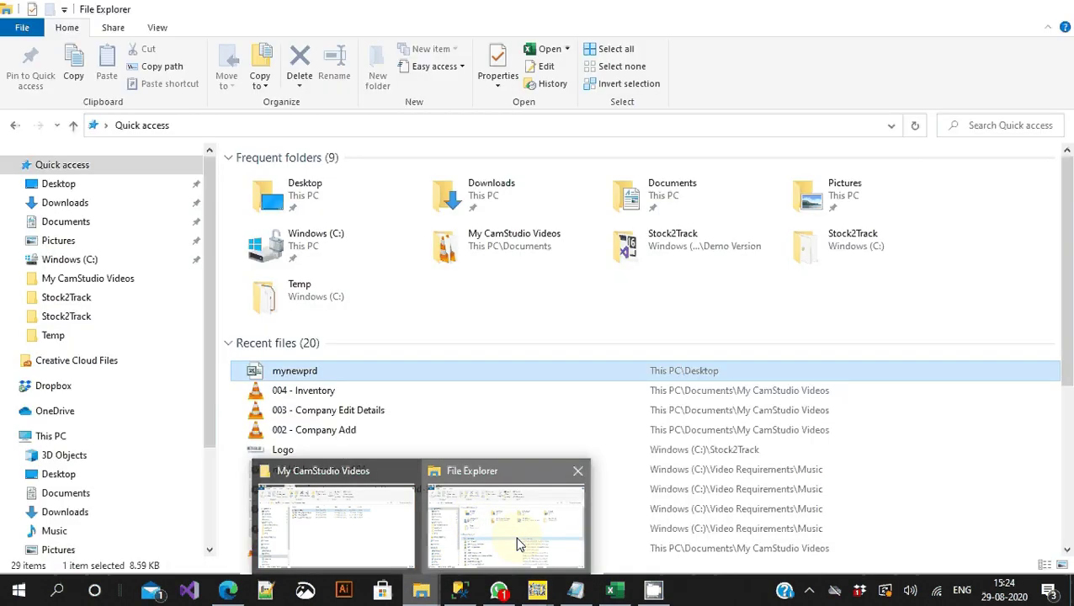
left_click(517, 545)
double_click(292, 373)
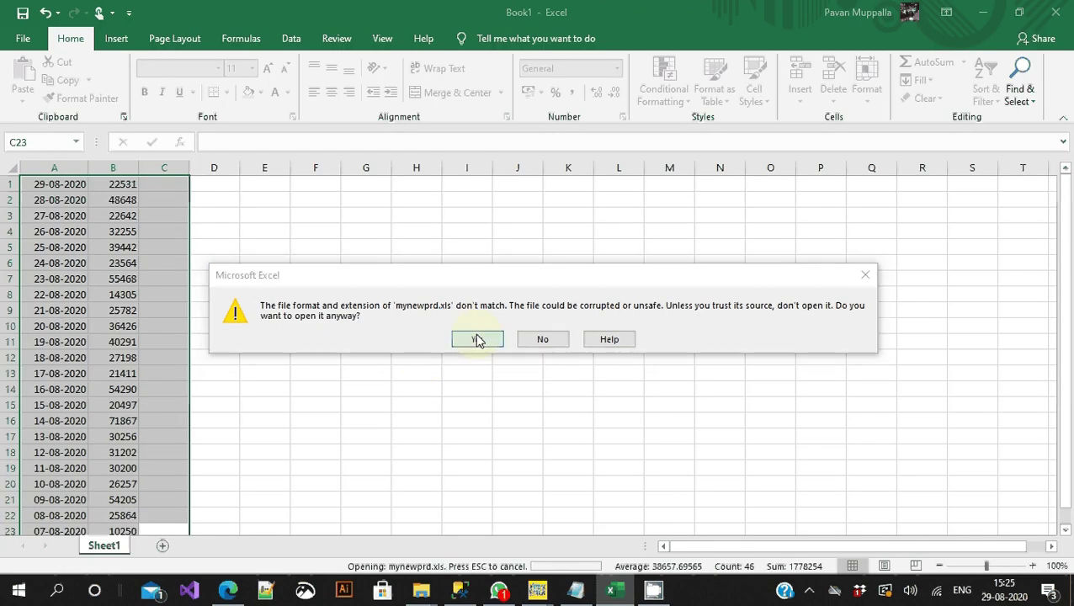
left_click(477, 338)
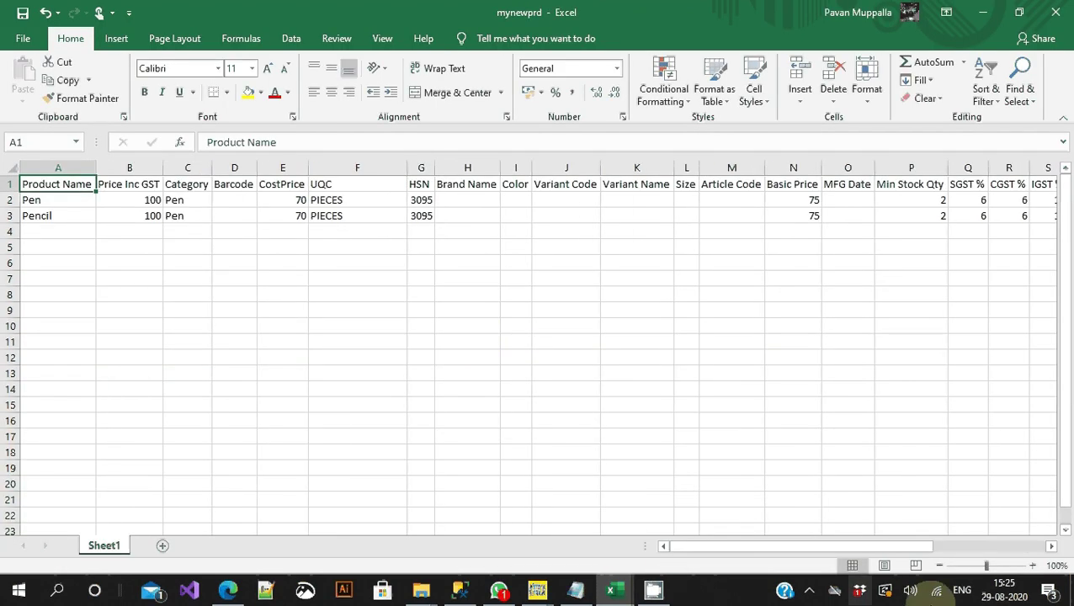
left_click(1035, 545)
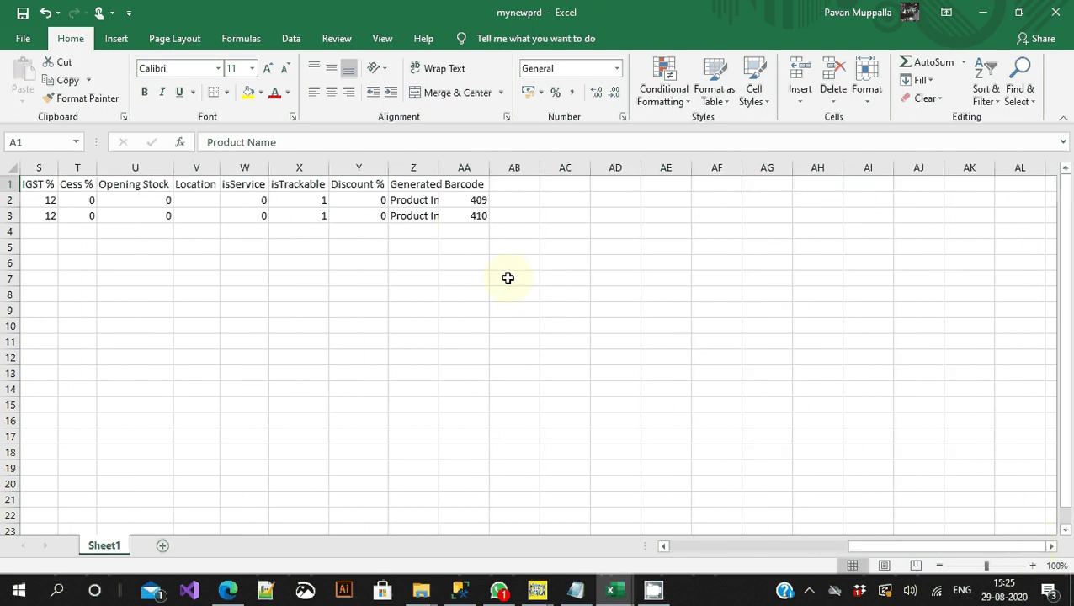
double_click(438, 167)
left_click(463, 201)
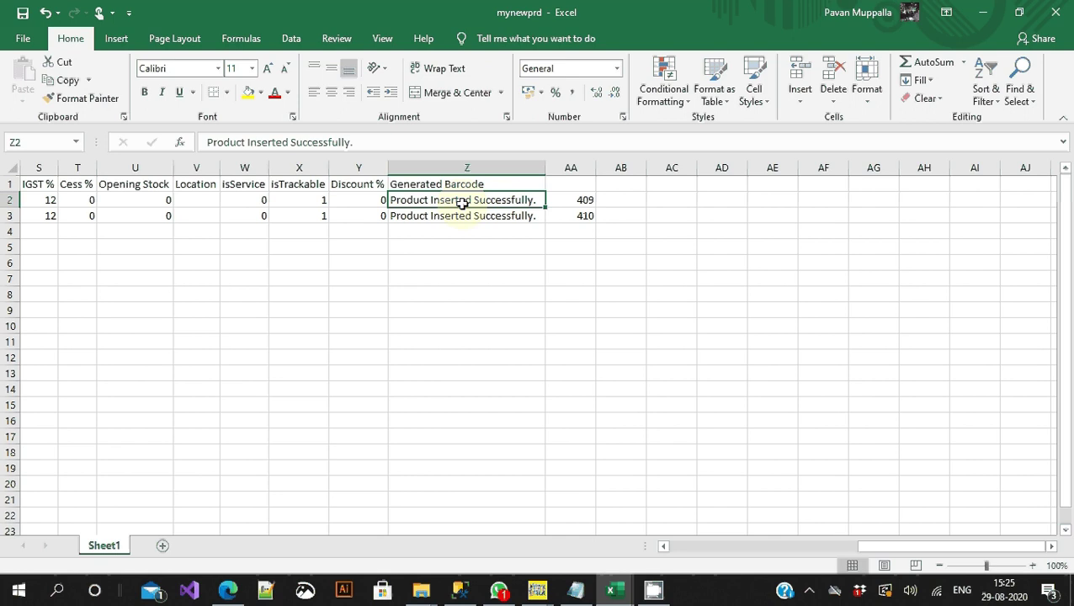
Examine the Pen and Pencil rows across all columns, comparing their product data with the import status in column Z.
key("Left")
key("Left")
key("Left")
key("Left")
key("Left")
key("Left")
key("Left")
key("Left")
key("Left")
key("Left")
key("Left")
key("Left")
key("Left")
key("Left")
key("Left")
key("Left")
key("Left")
key("Left")
key("Left")
key("Left")
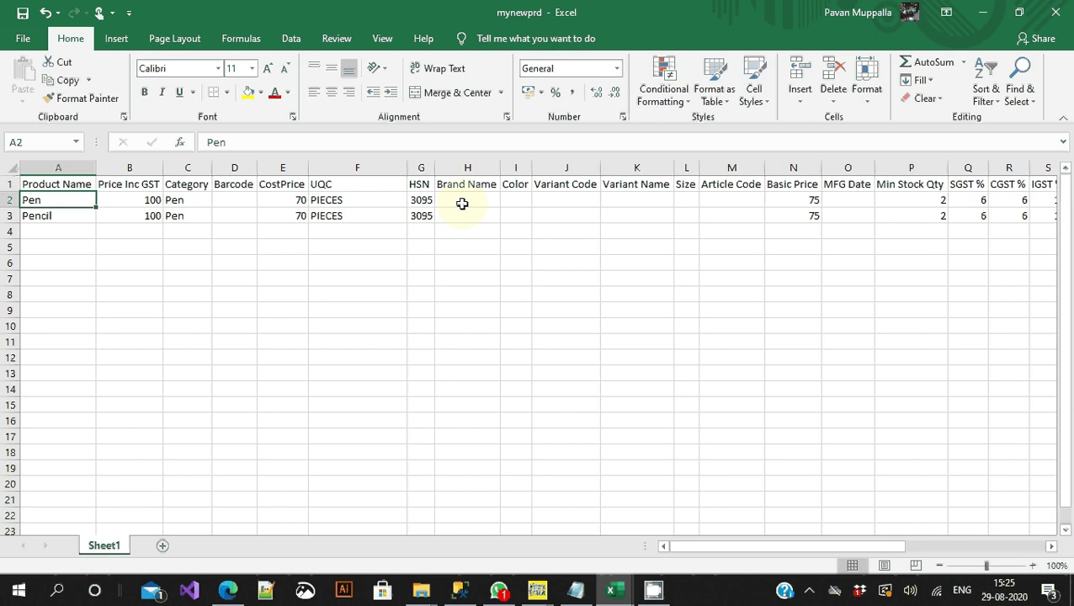
key("Right")
key("Right")
key("Right")
key("Right")
key("Right")
key("Right")
key("Right")
key("Right")
key("Right")
key("Right")
key("Right")
key("Right")
key("Right")
key("Right")
key("Right")
key("Right")
key("Right")
key("Right")
key("Right")
key("Right")
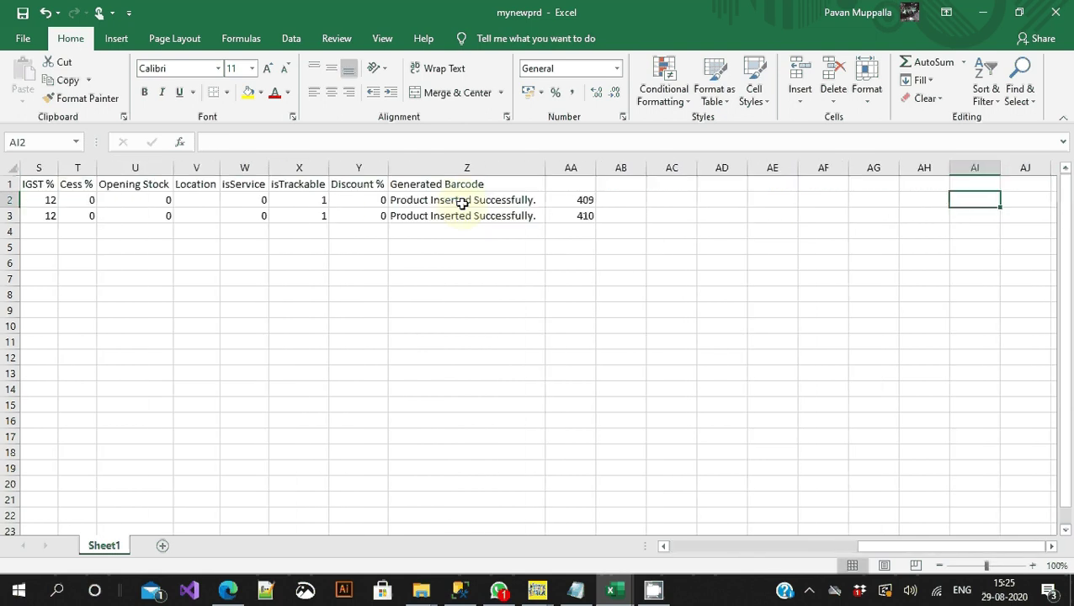
left_click(463, 204)
key("Left")
key("Right")
key("Down")
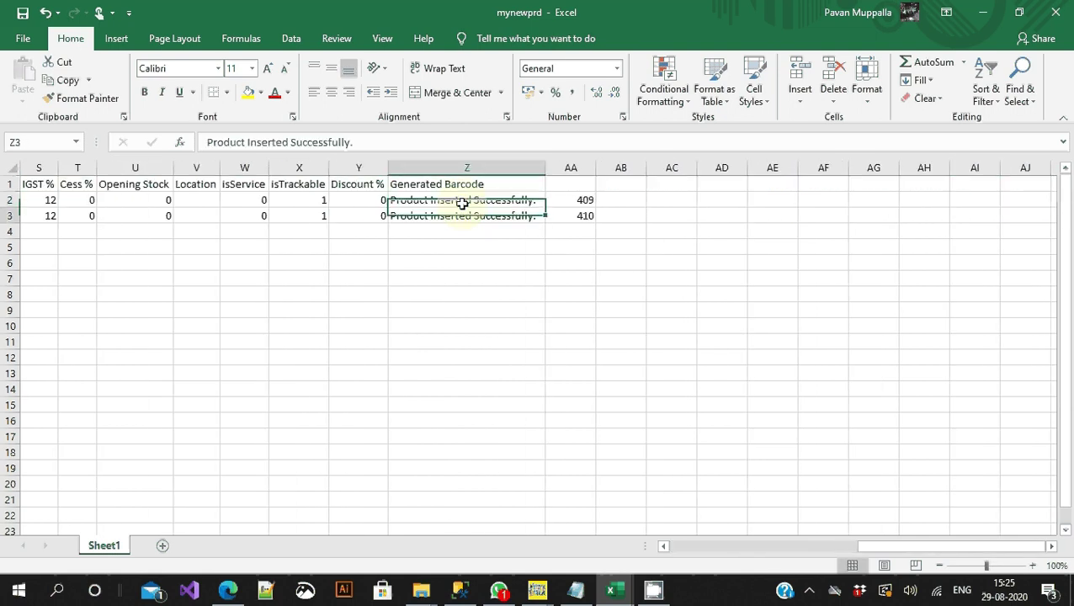
key("Up")
key("Down")
key("Up")
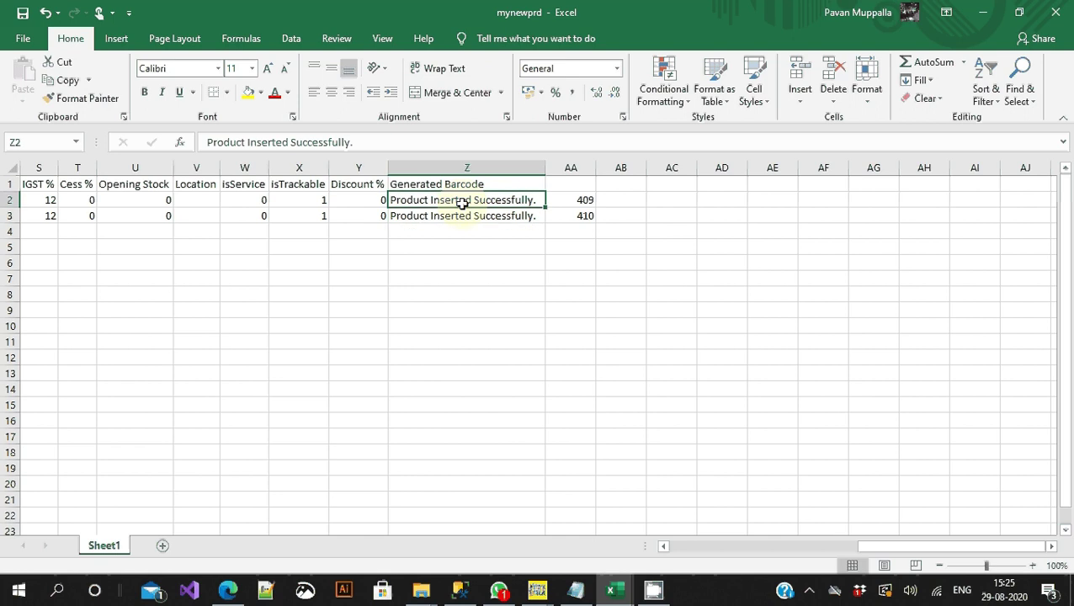
key("Down")
key("Up")
key("Down")
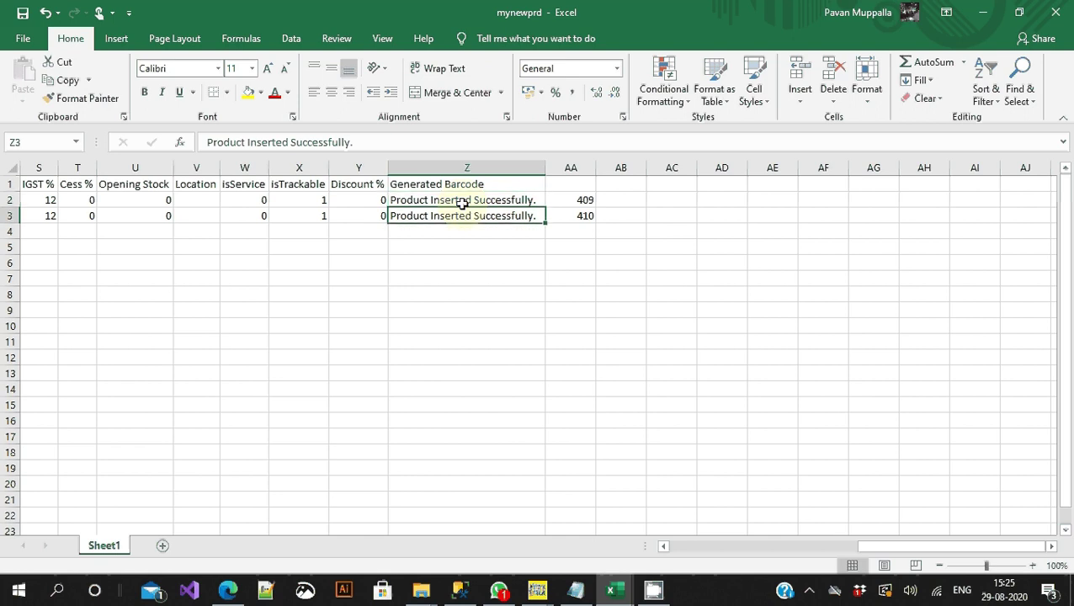
key("Up")
key("Left")
key("Left")
key("Left")
key("Left")
key("Left")
key("Left")
key("Left")
key("Left")
key("Left")
key("Left")
key("Left")
key("Left")
key("Left")
key("Left")
key("Left")
key("Left")
key("Left")
key("Left")
key("Left")
key("Left")
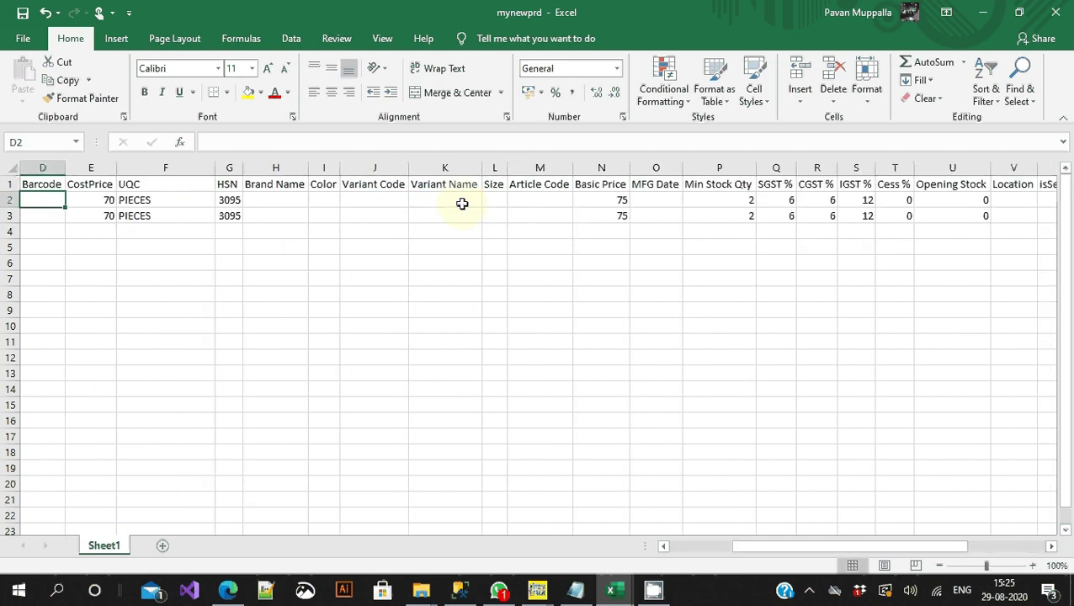
Close the mynewprd workbook without saving and return to Stock2Track's Add to products list window.
left_click(1056, 12)
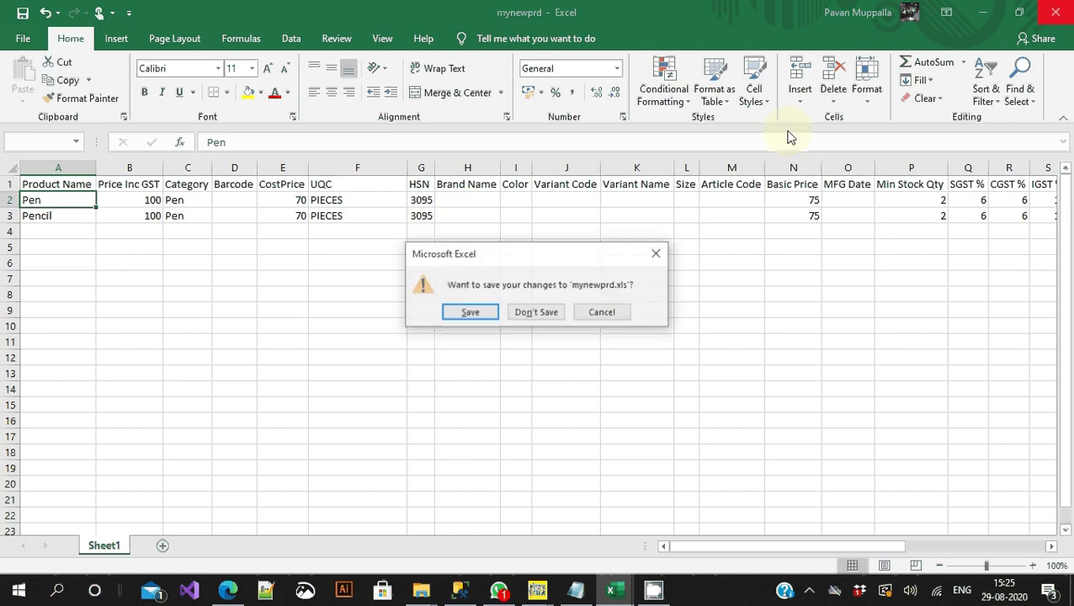
left_click(536, 312)
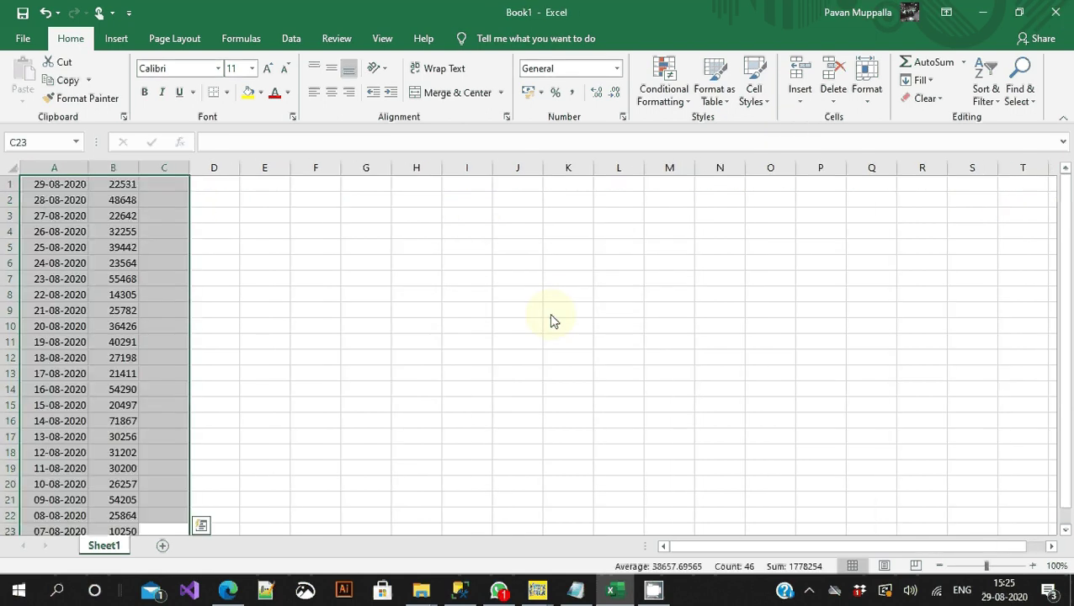
left_click(983, 12)
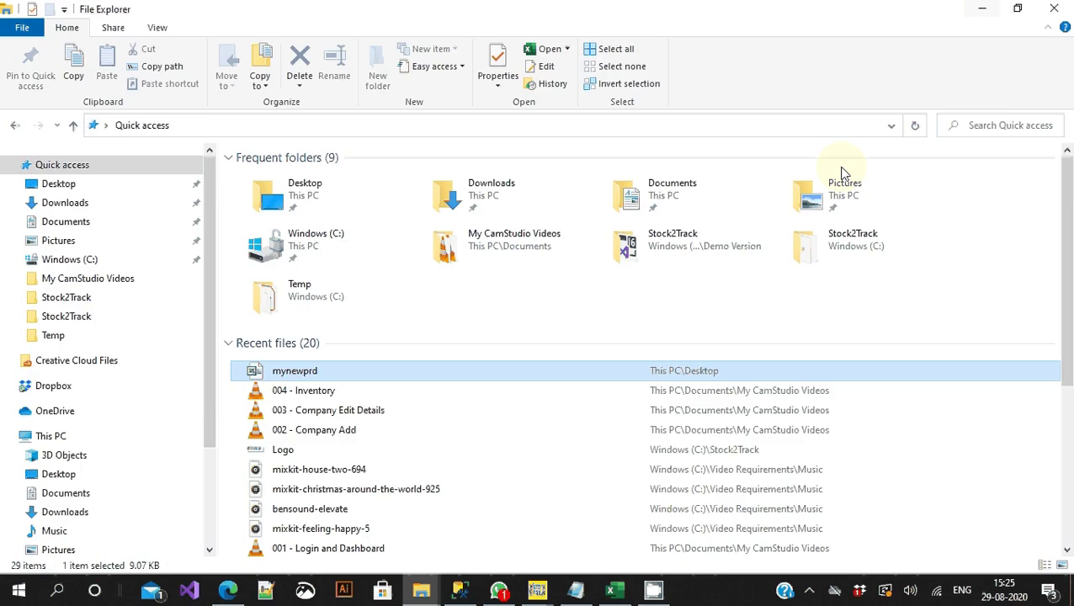
left_click(977, 9)
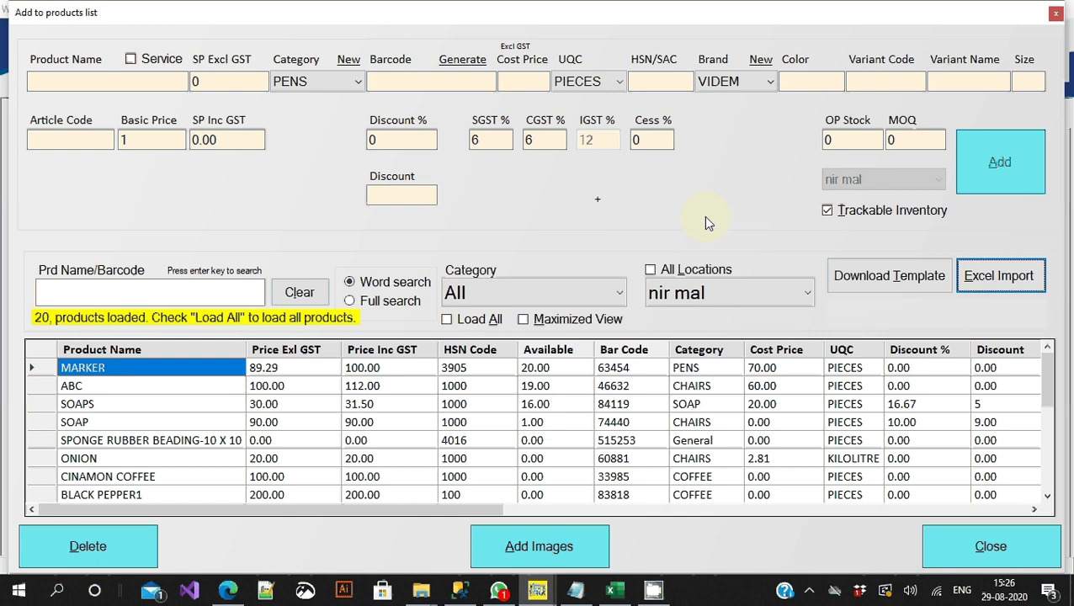
Search the Stock2Track products list for "pen".
left_click(151, 293)
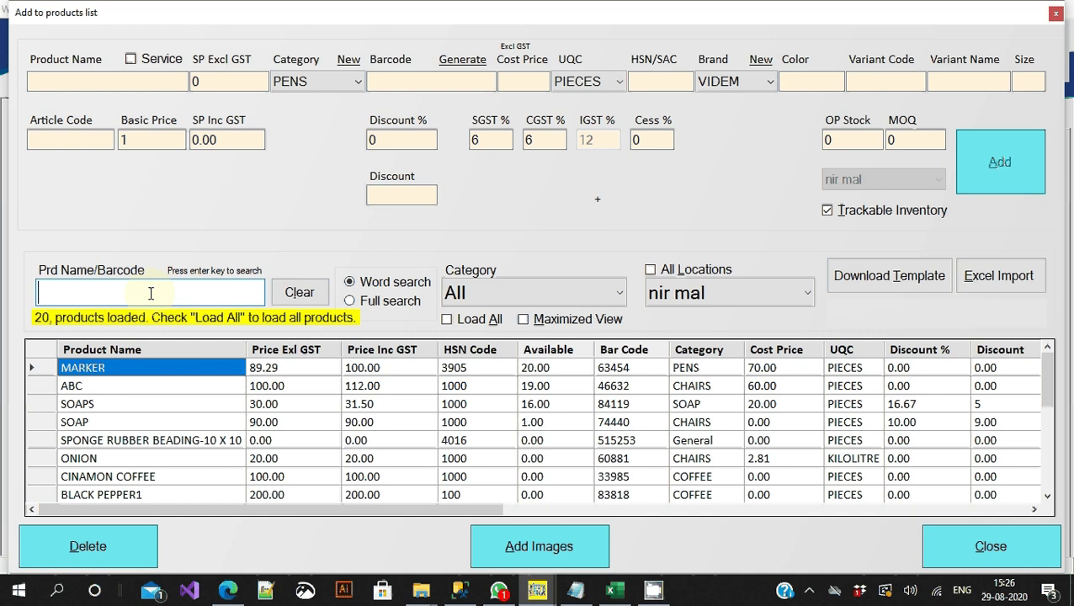
type("pen")
key("Return")
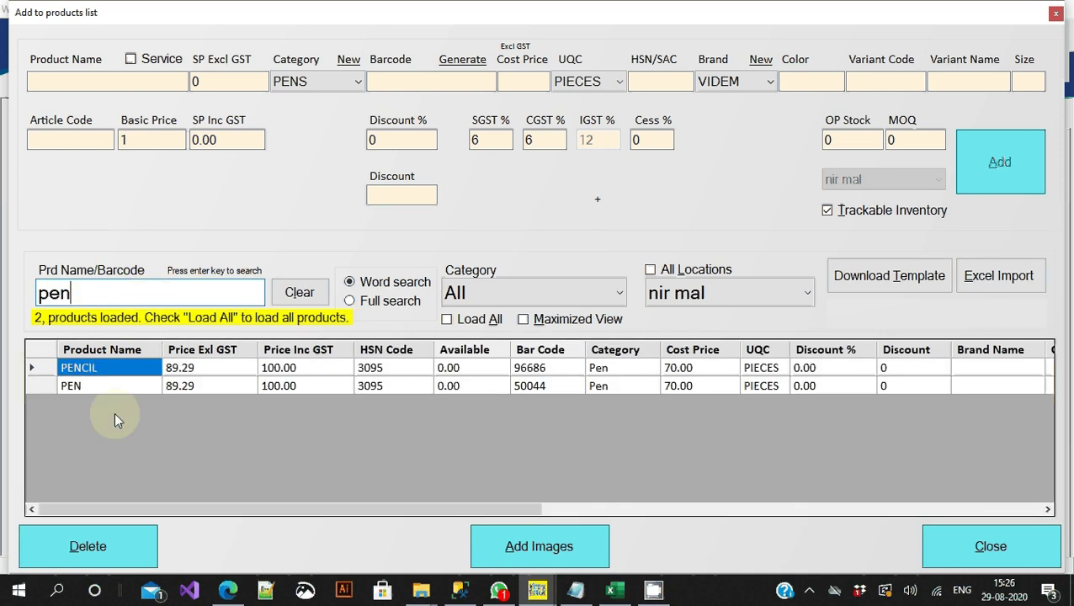
Search the products list for "marker" and set the MARKER product's Price Inc GST to 110.
double_click(97, 294)
type("m")
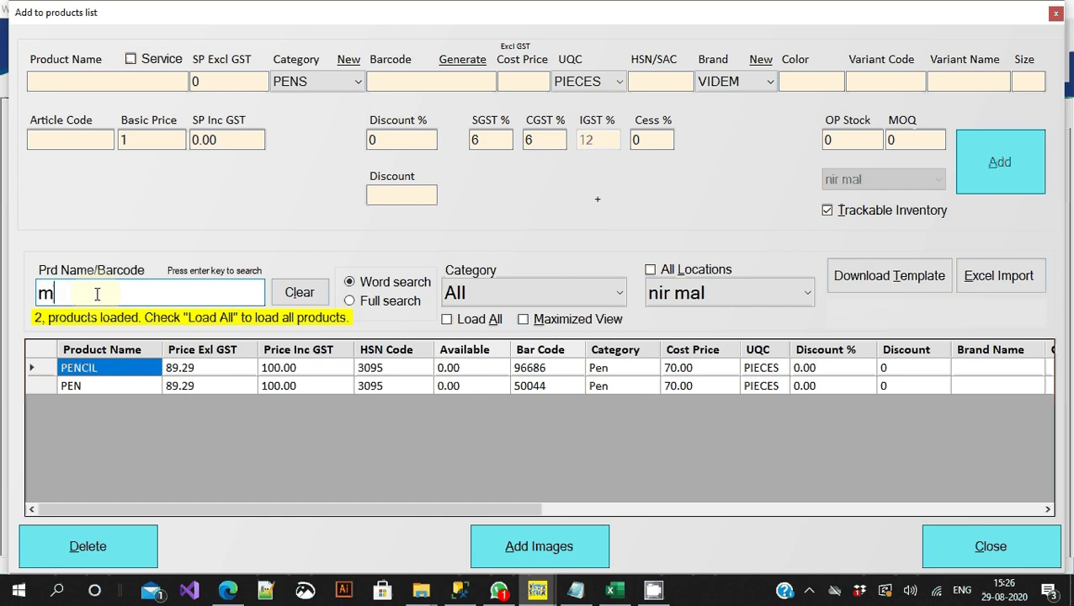
type("arker")
key("Return")
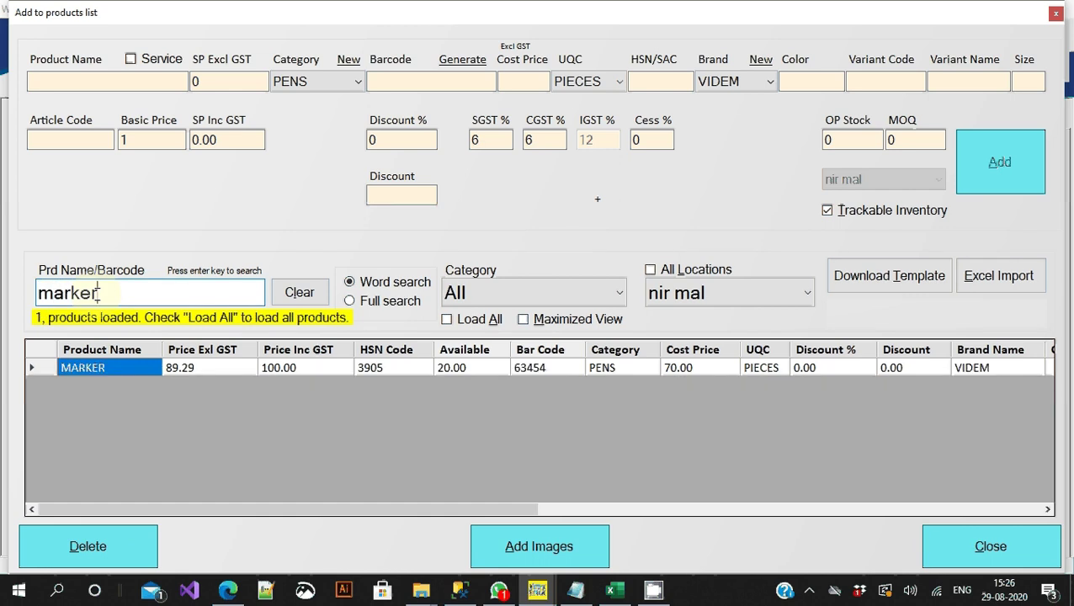
left_click(308, 373)
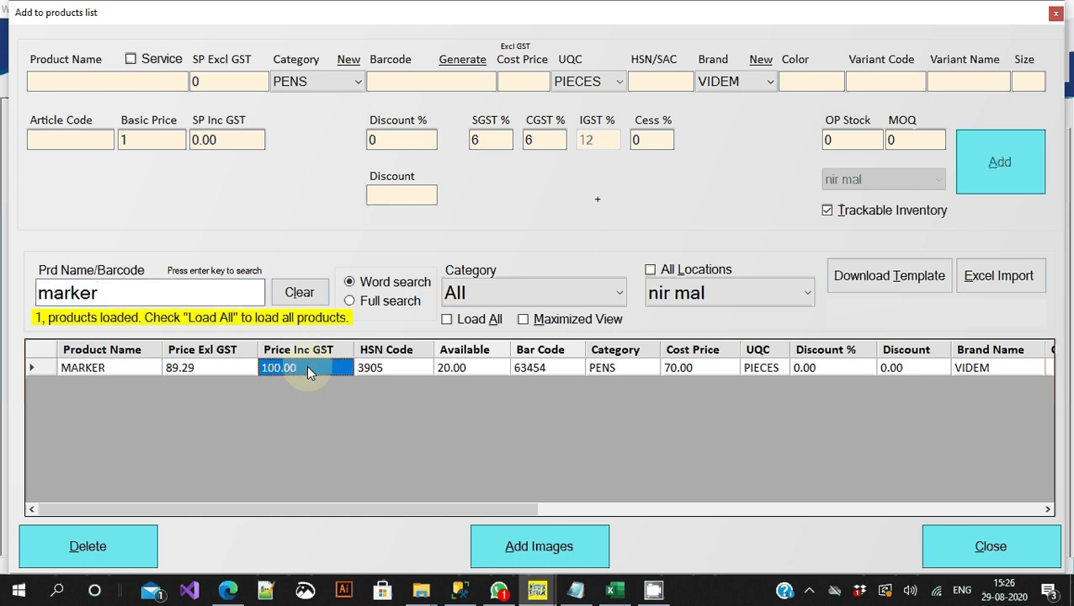
type("110")
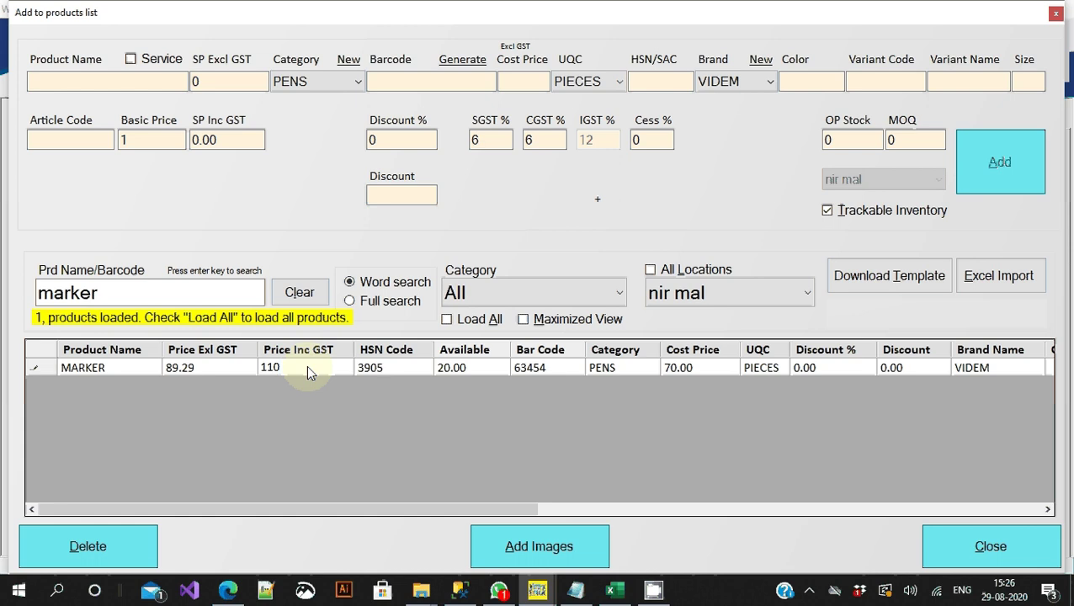
key("Return")
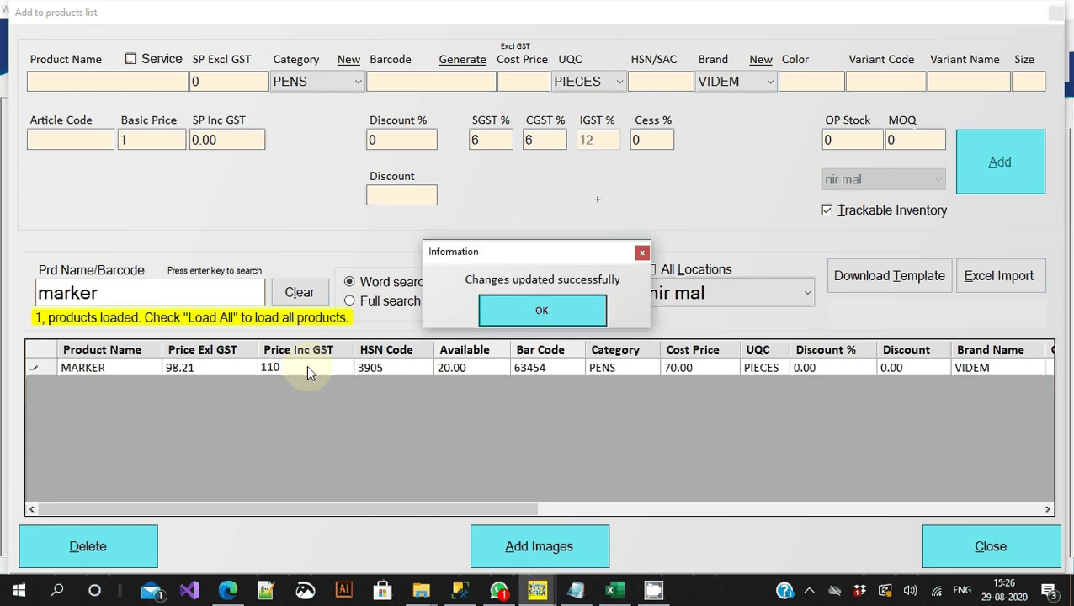
left_click(521, 316)
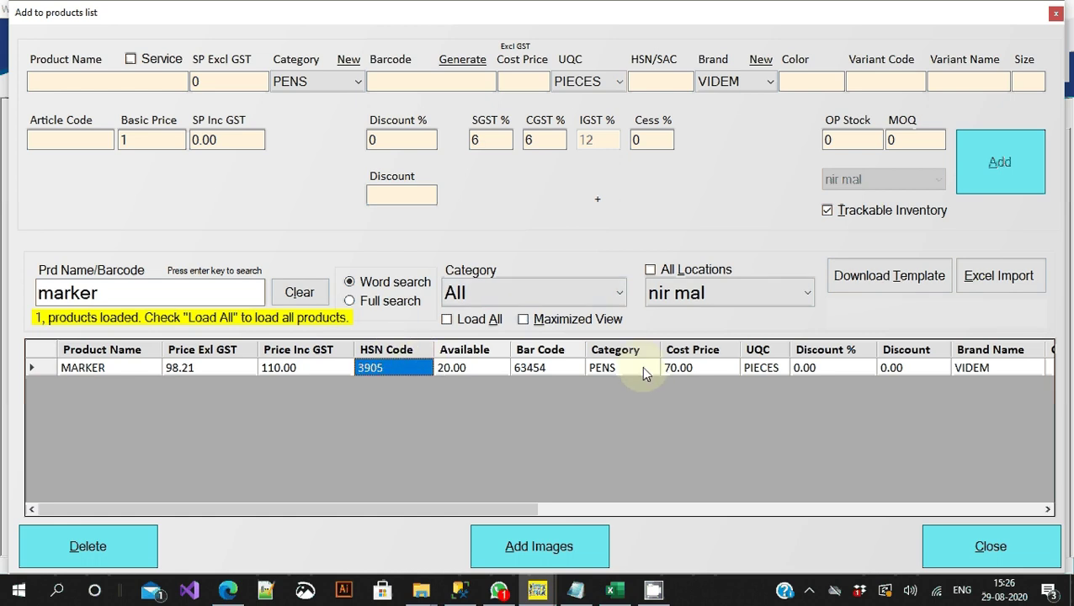
left_click(665, 510)
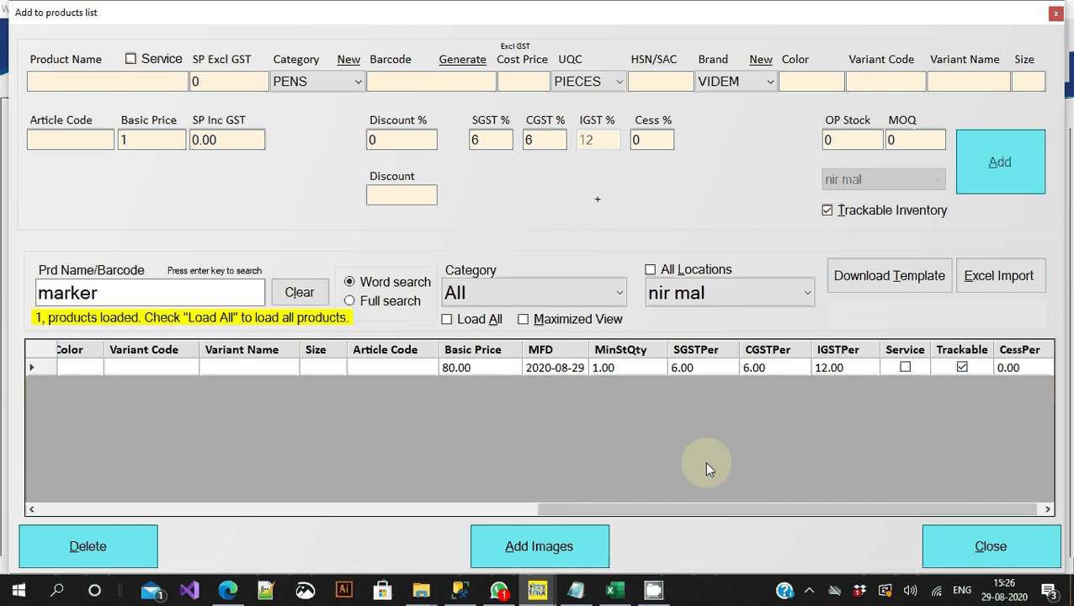
Set the MARKER product's Basic Price to 75 and save the change.
left_click(485, 372)
type("75")
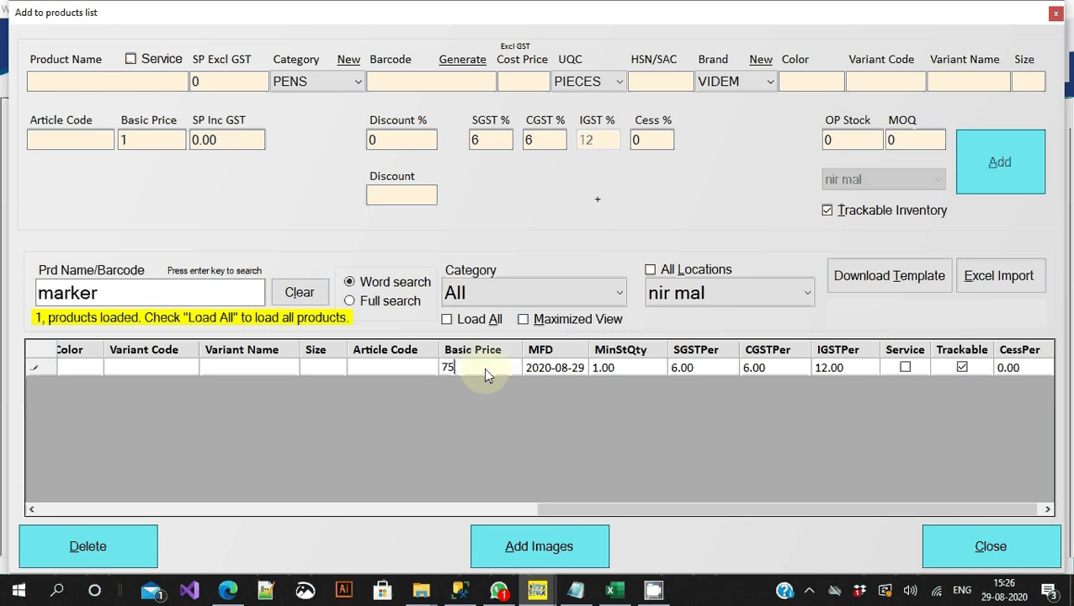
key("Return")
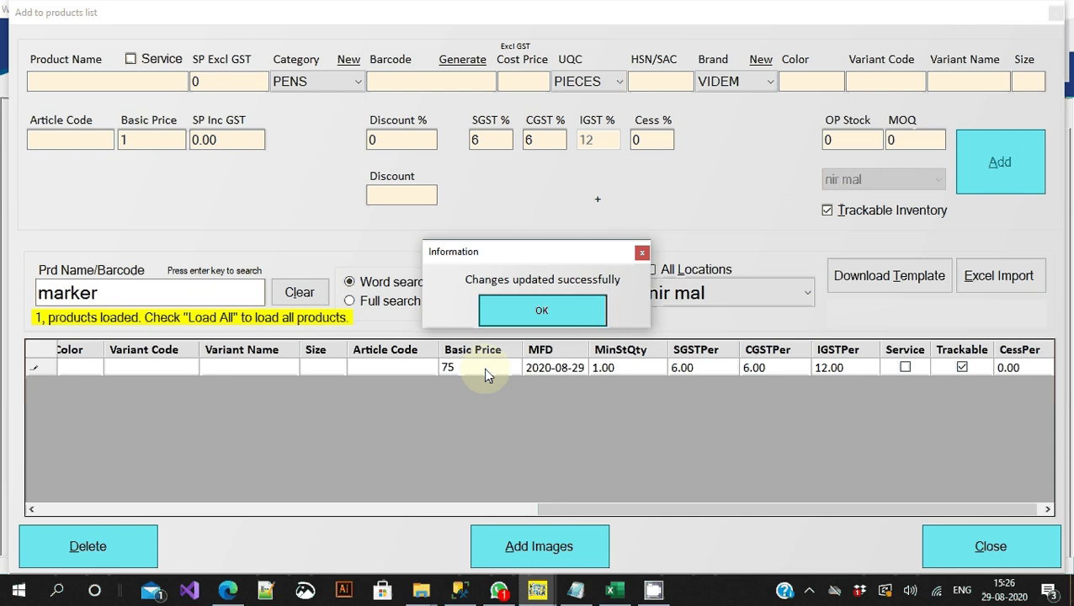
left_click(549, 307)
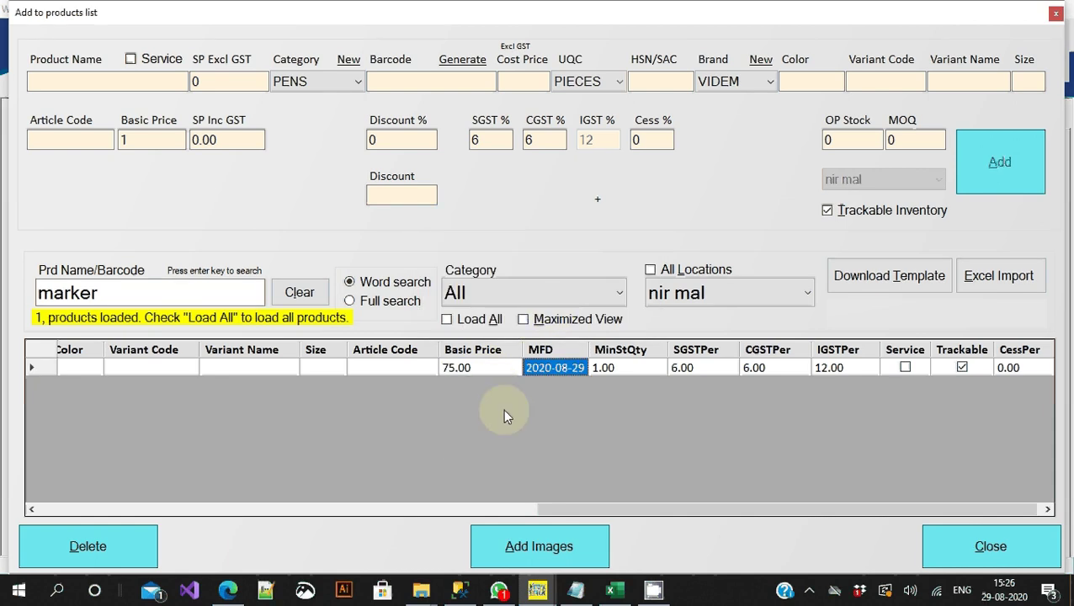
Check the MARKER row's available stock, then close the products list and search the inventory for "mark".
left_click(48, 510)
left_click(43, 371)
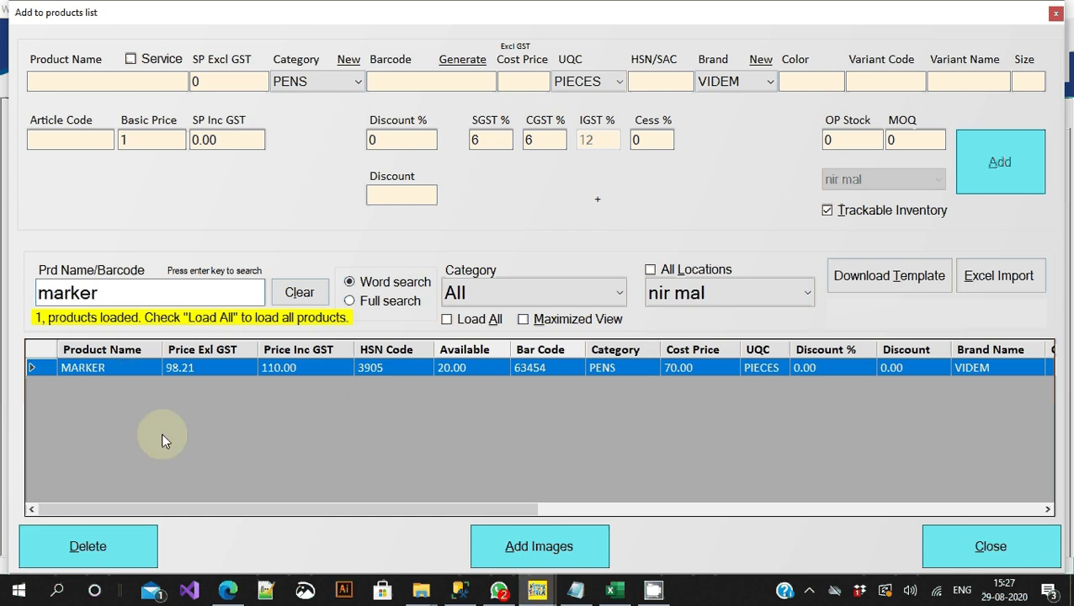
left_click(451, 368)
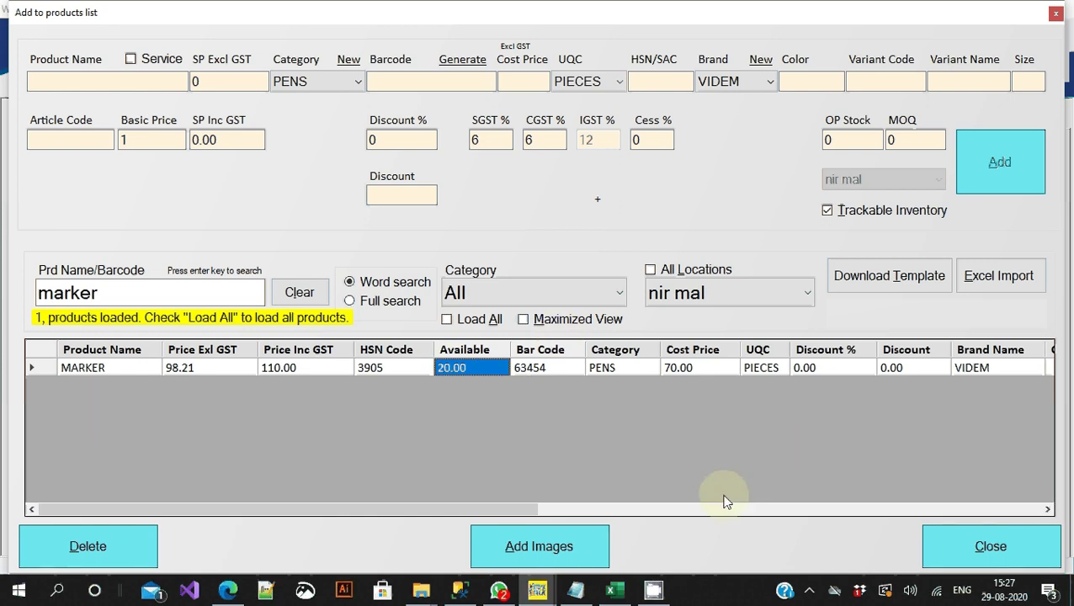
left_click(964, 546)
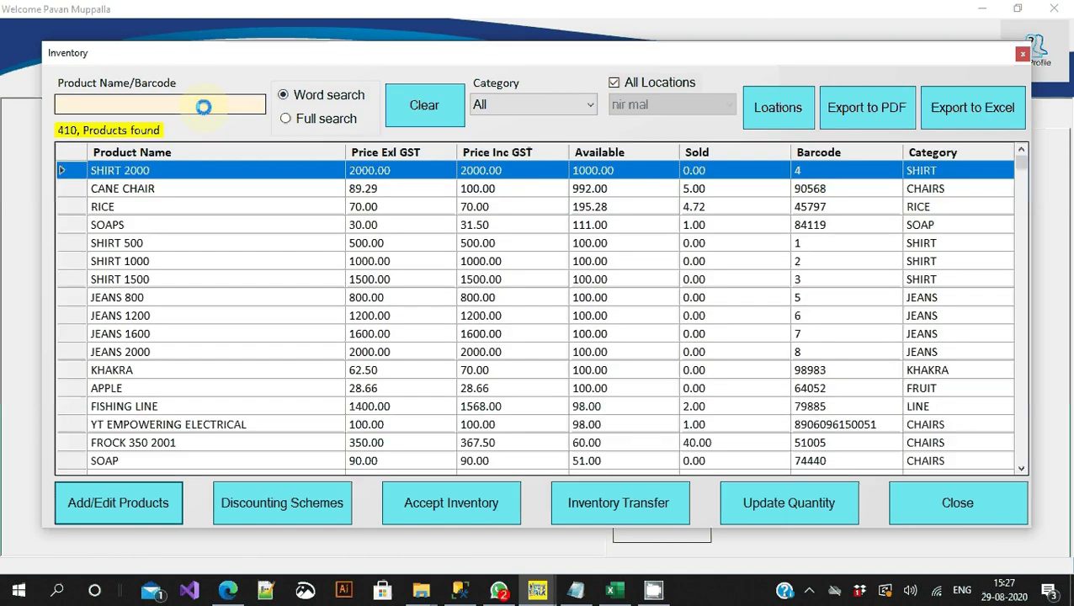
left_click(203, 107)
type("mark")
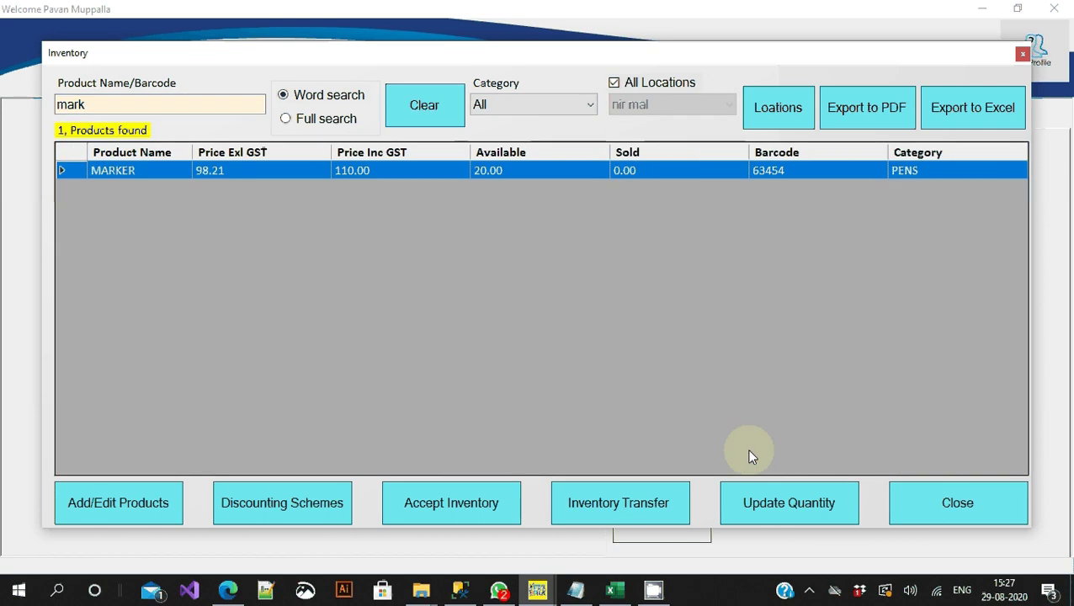
Turn off All Locations in the inventory and update the MARKER product with a quantity of -20.
left_click(780, 512)
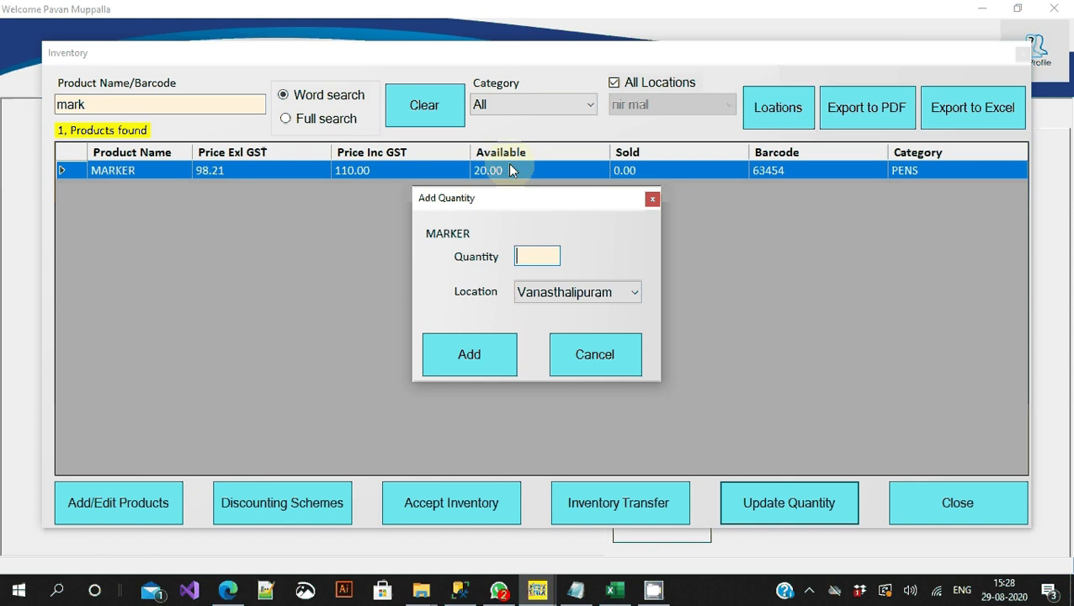
left_click(587, 360)
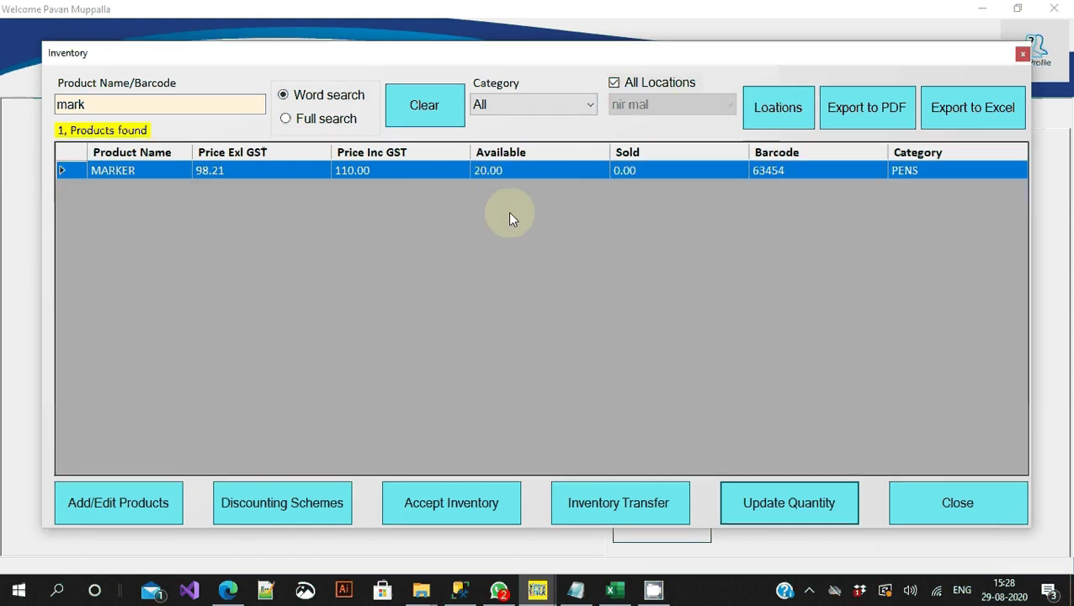
left_click(643, 84)
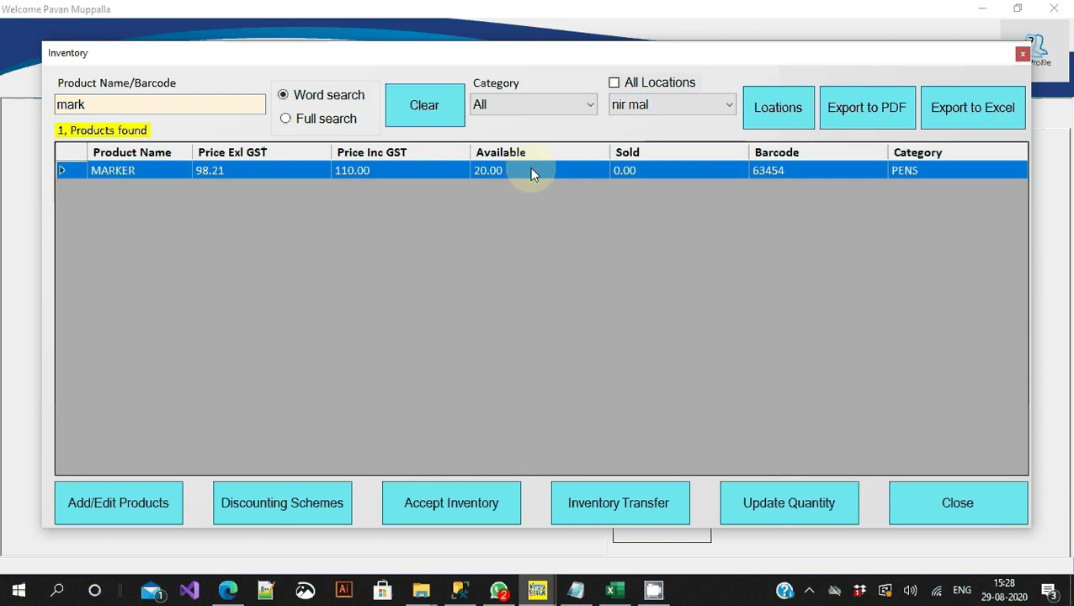
left_click(789, 503)
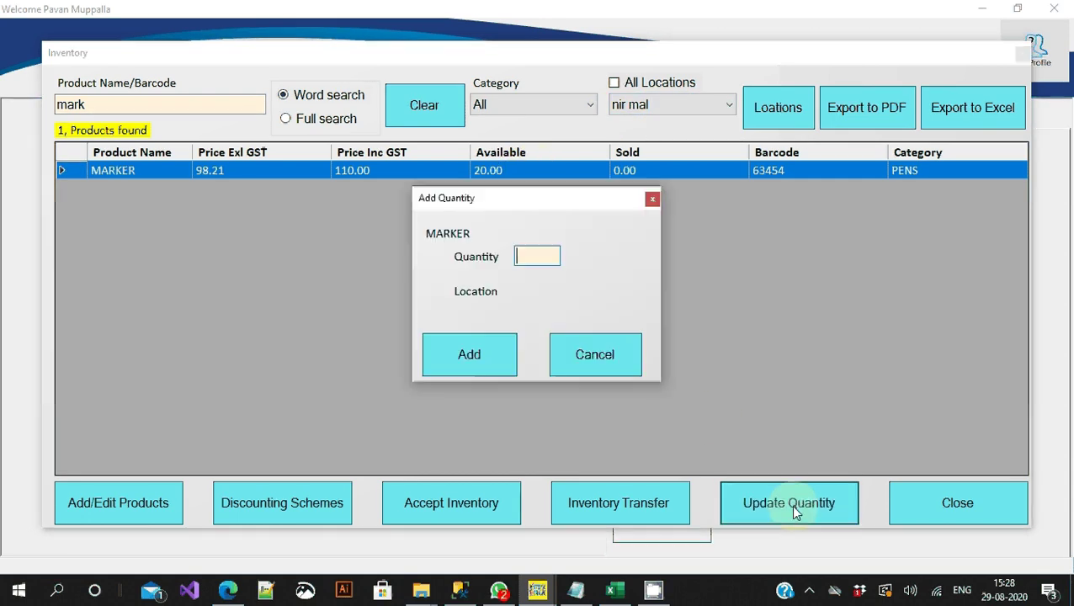
type("2")
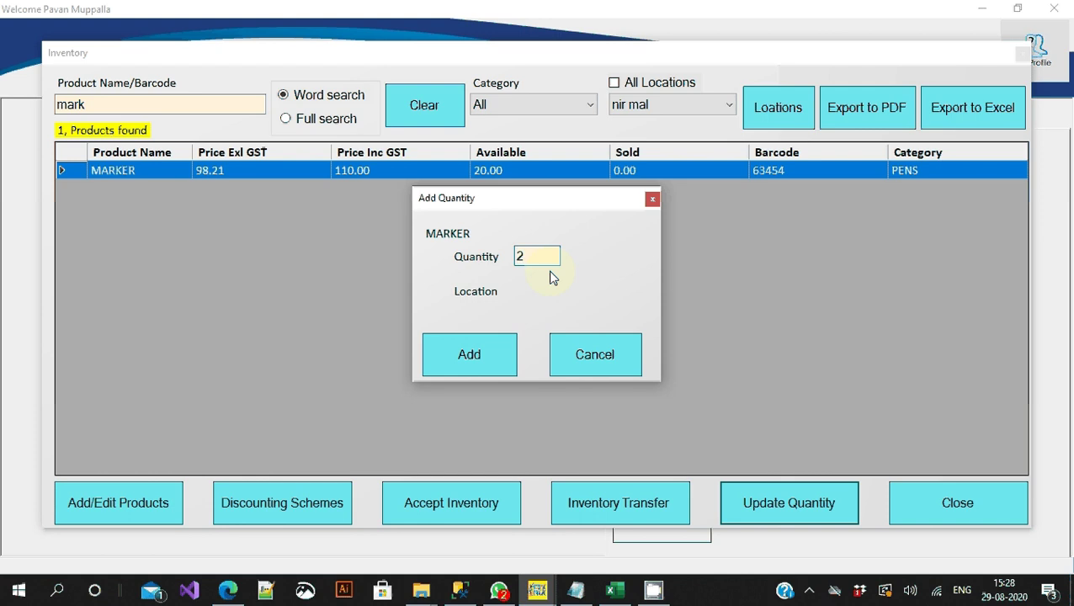
key("BackSpace")
type("-20")
left_click(477, 356)
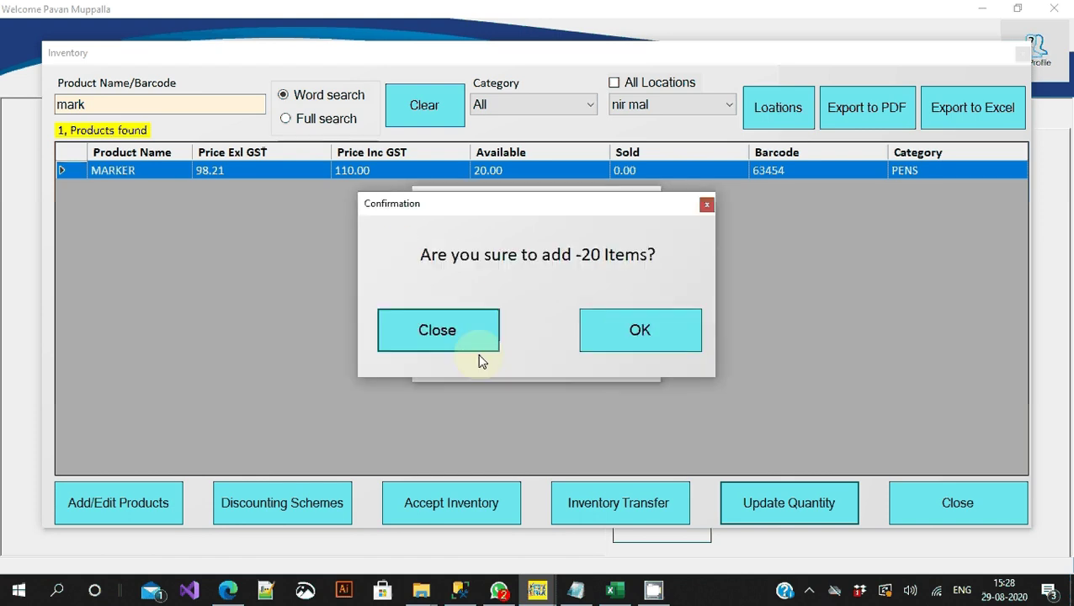
left_click(641, 327)
left_click(572, 313)
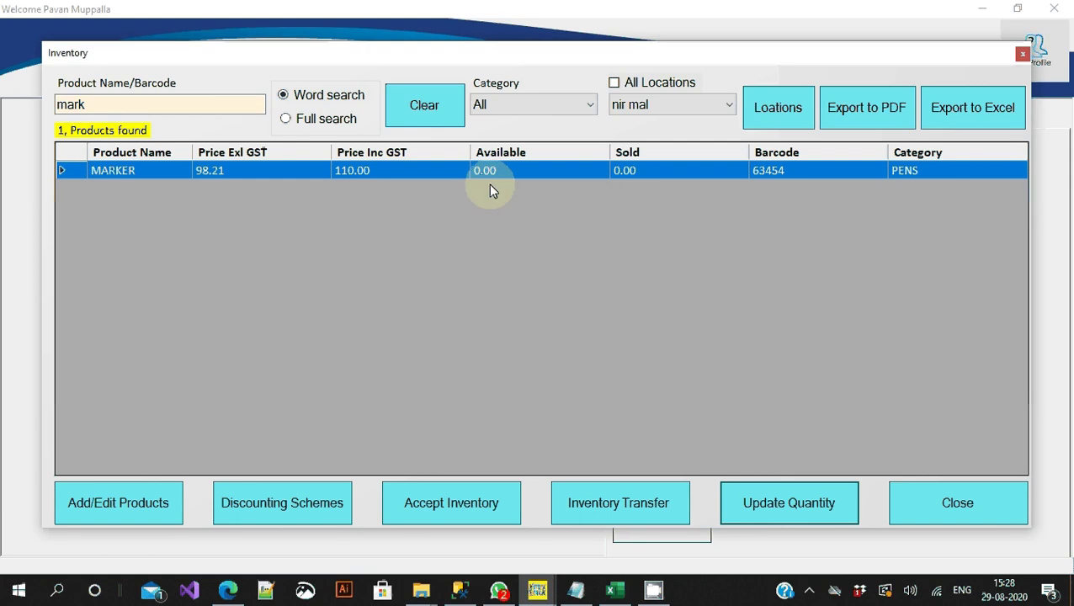
Find MARKER in the add/edit products list by searching "mark", delete the product, and clear the search.
left_click(119, 511)
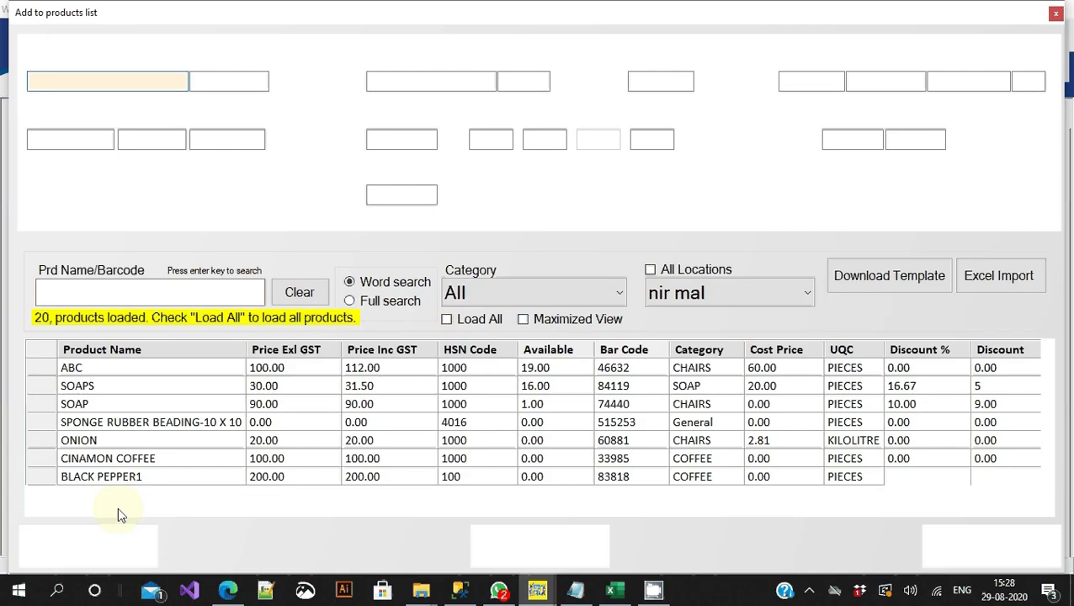
left_click(138, 291)
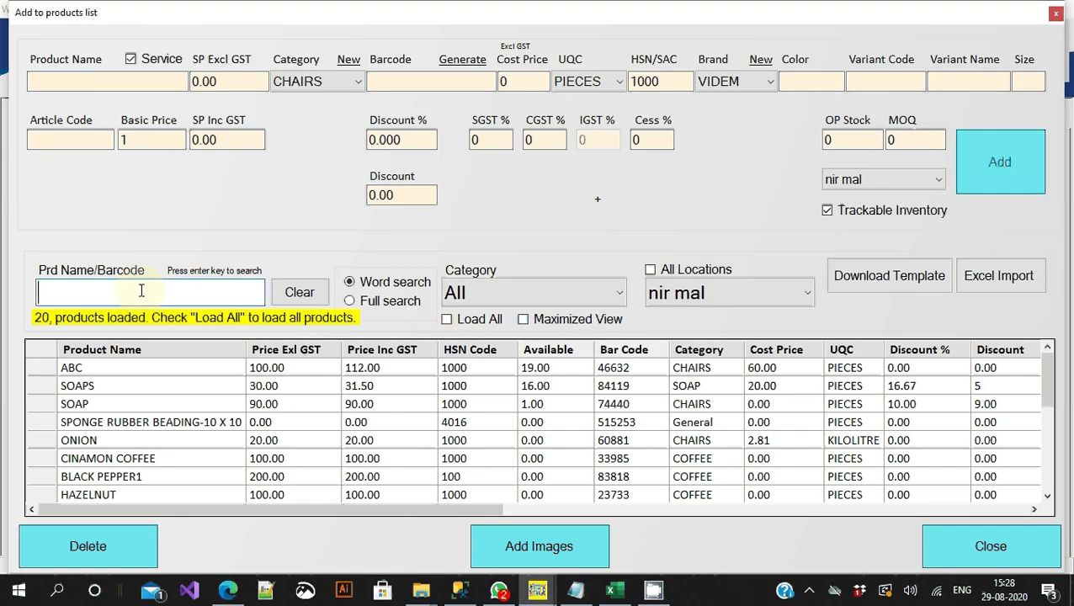
type("mark")
key("Return")
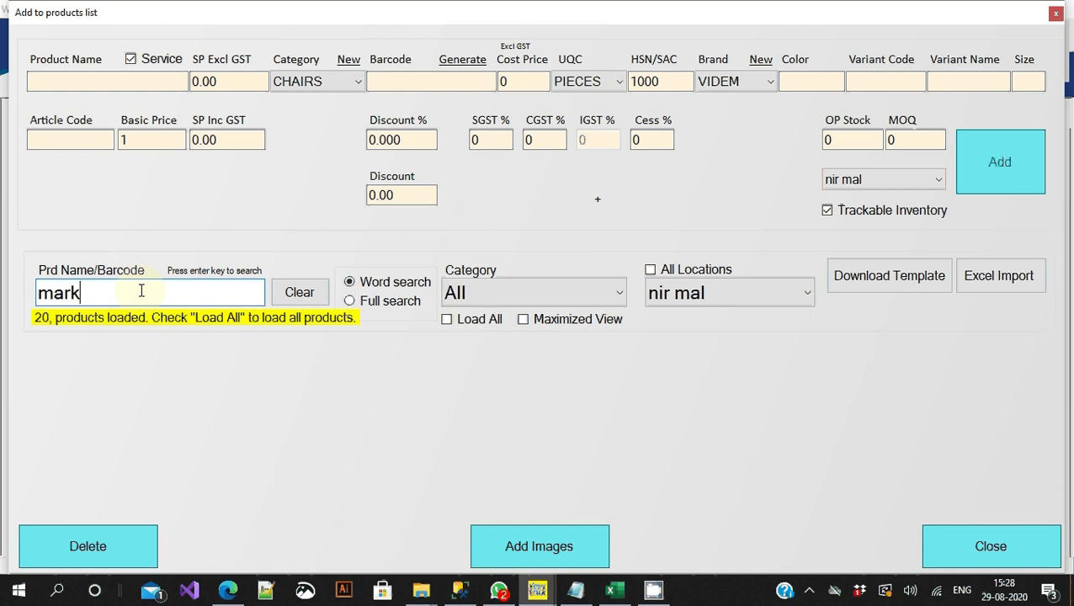
left_click(32, 368)
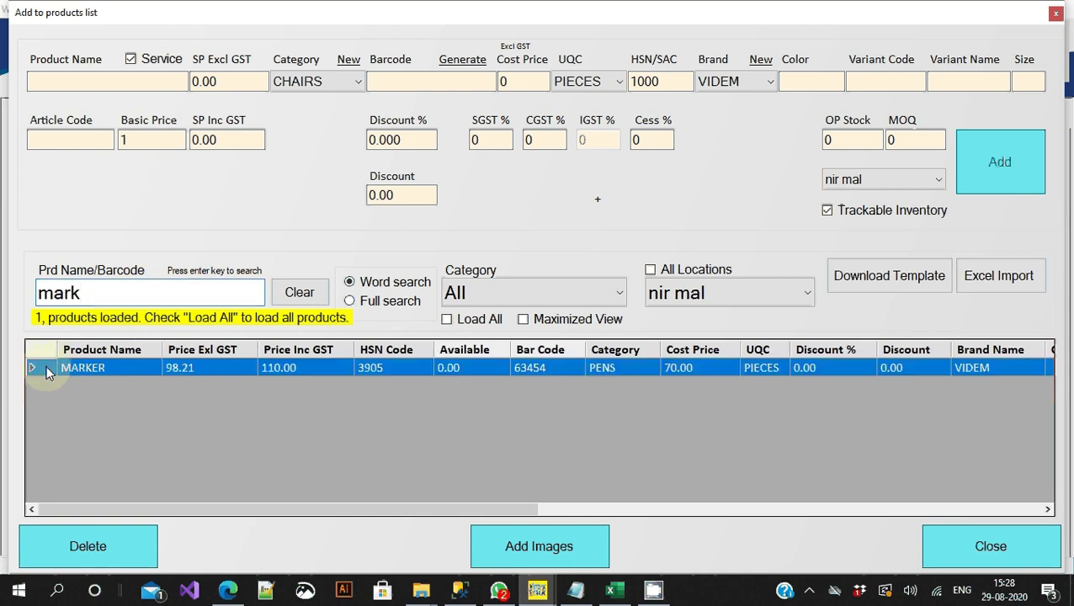
left_click(131, 549)
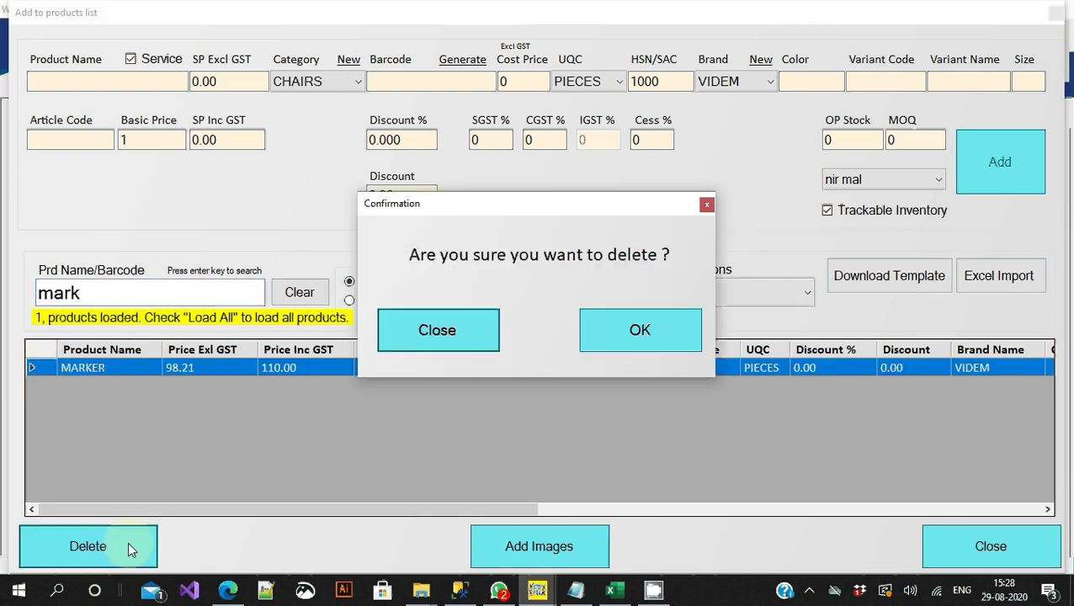
left_click(639, 332)
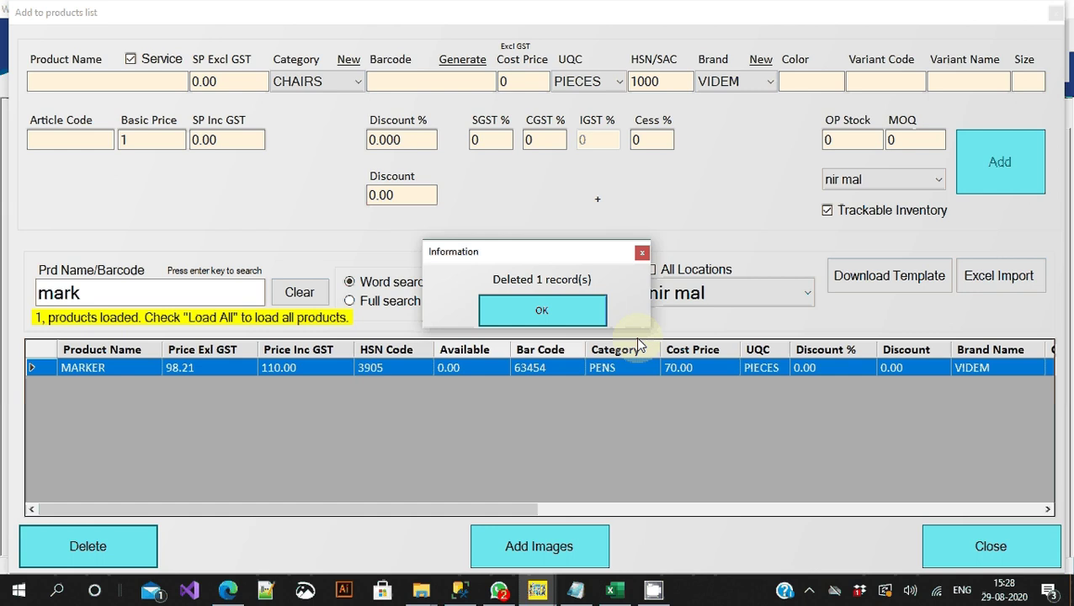
left_click(560, 305)
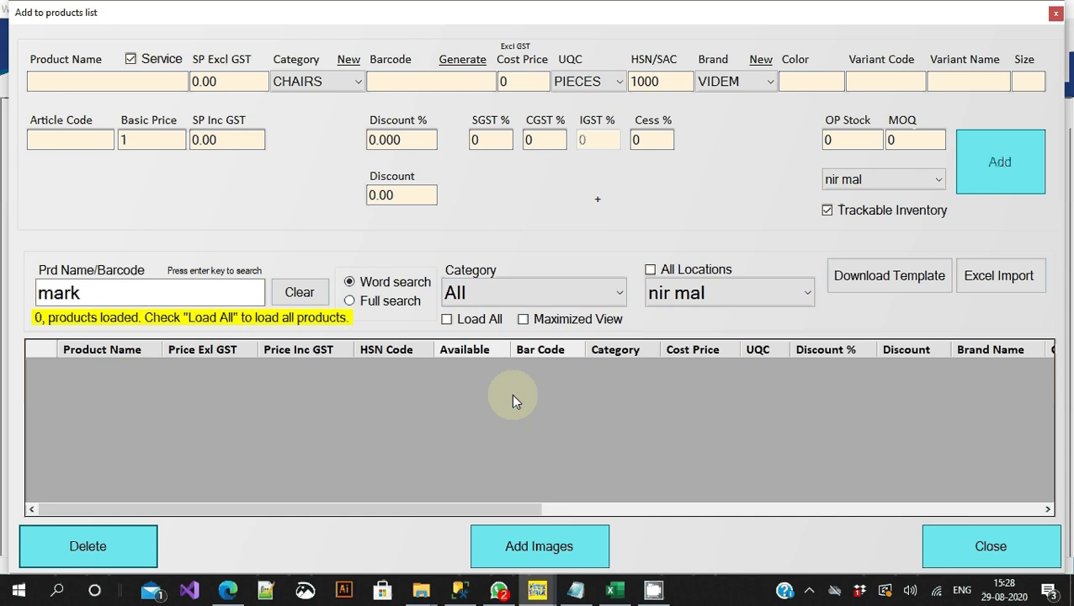
left_click(321, 295)
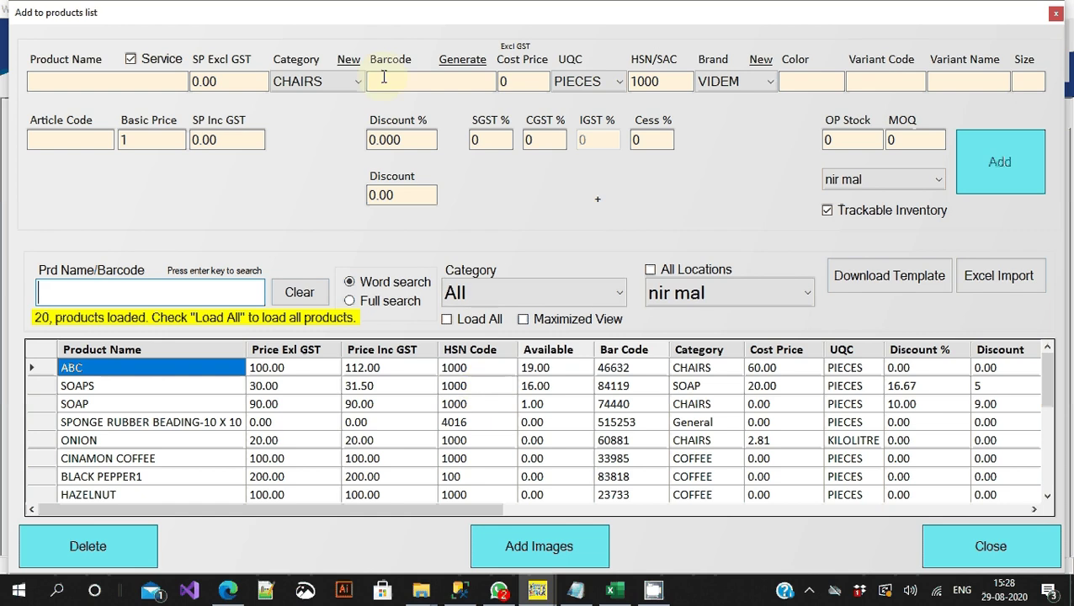
mouse_move(853, 122)
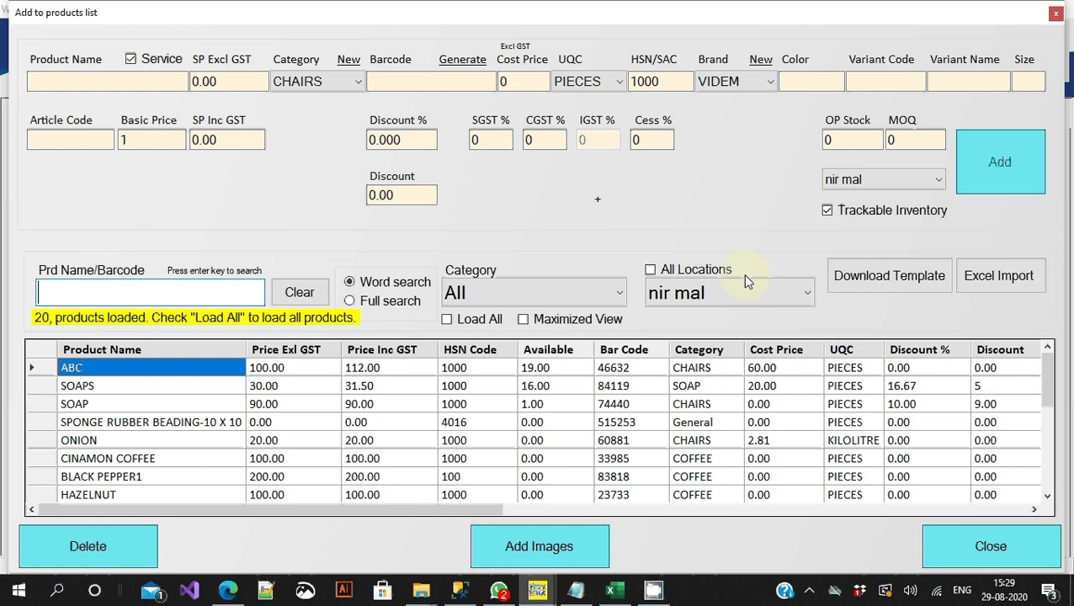
left_click(365, 423)
left_click(364, 423)
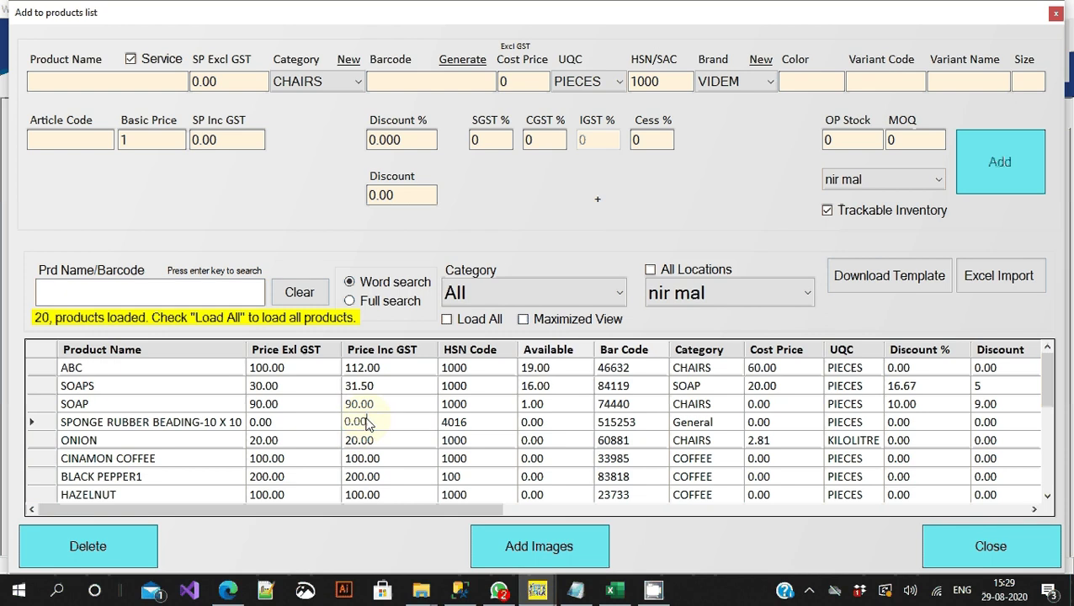
left_click(127, 443)
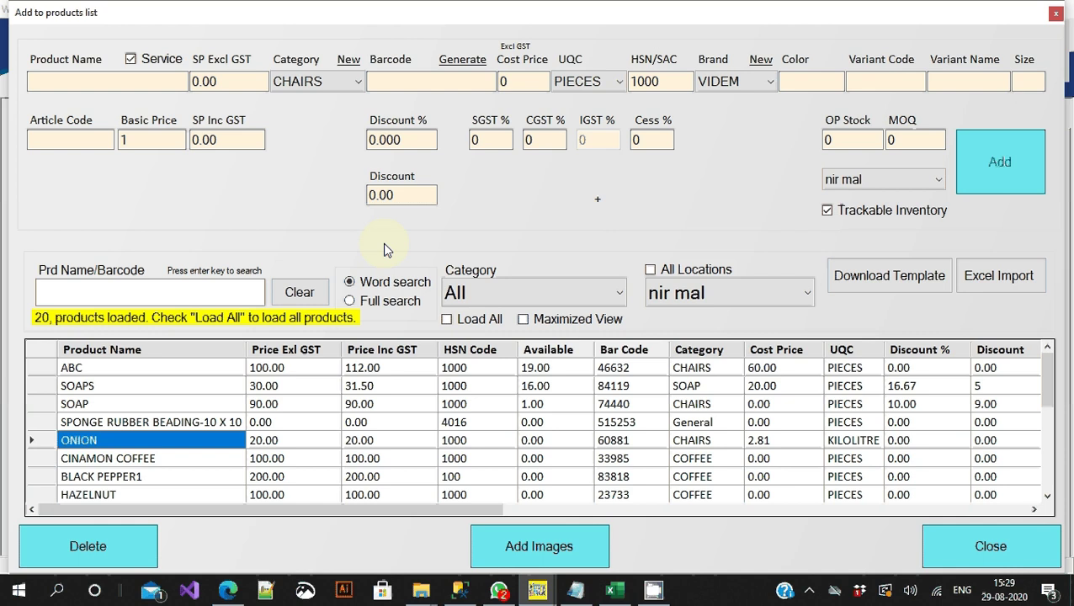
left_click(853, 143)
double_click(853, 147)
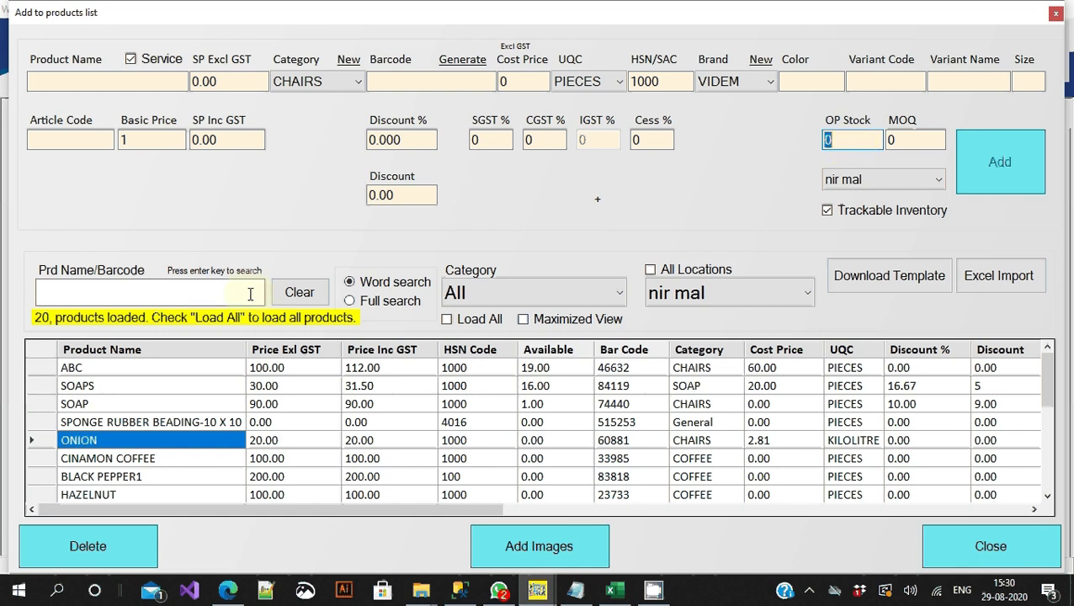
Open the product images of SOAP and choose the hazelnutcoffee picture from the Desktop's Todel folder as the image file.
left_click(43, 441)
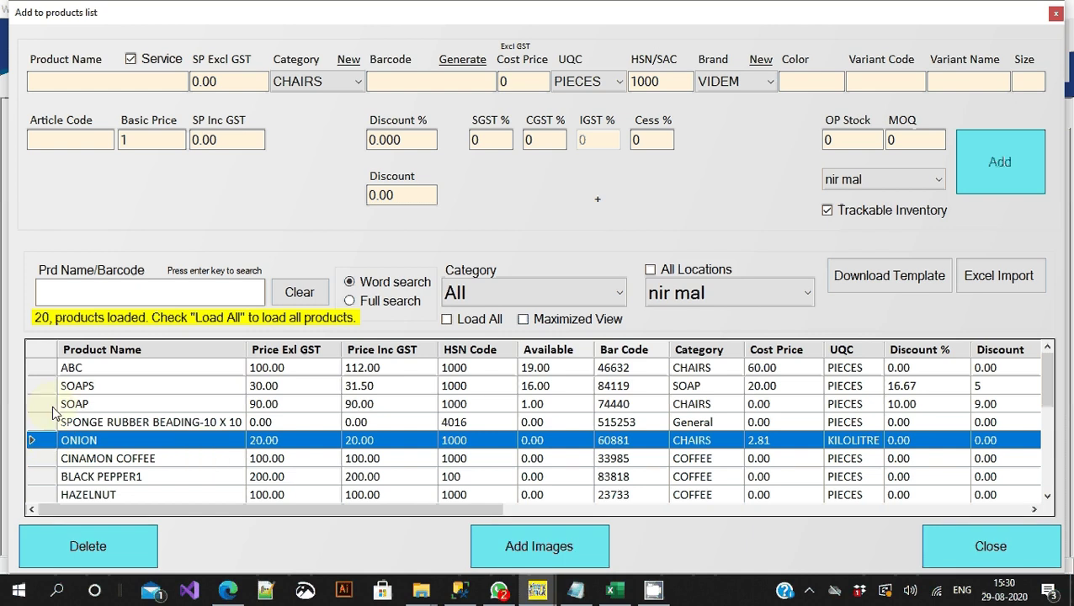
left_click(48, 406)
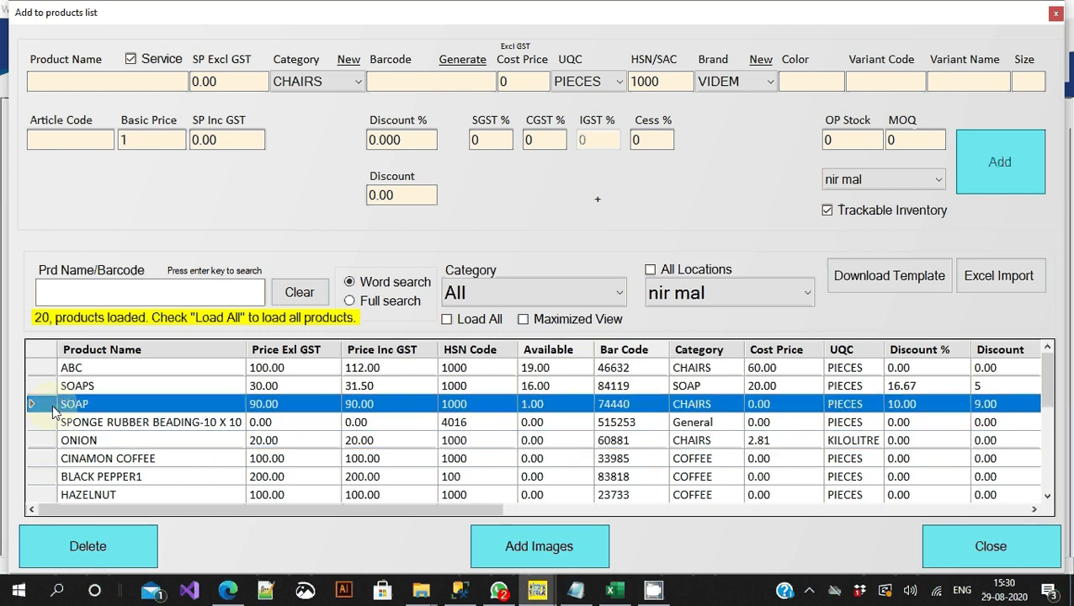
left_click(542, 547)
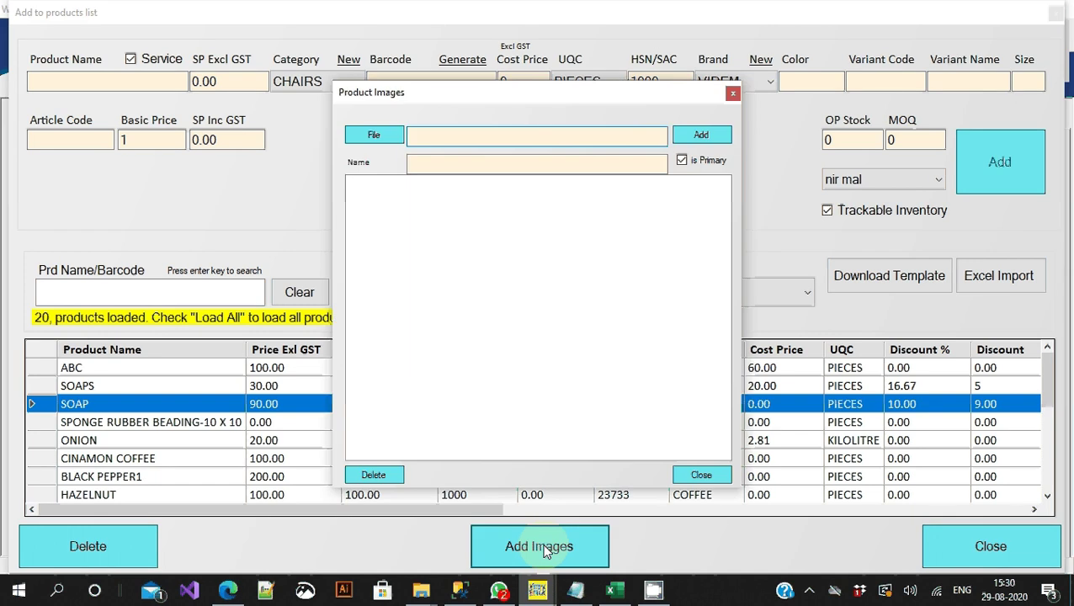
left_click(378, 136)
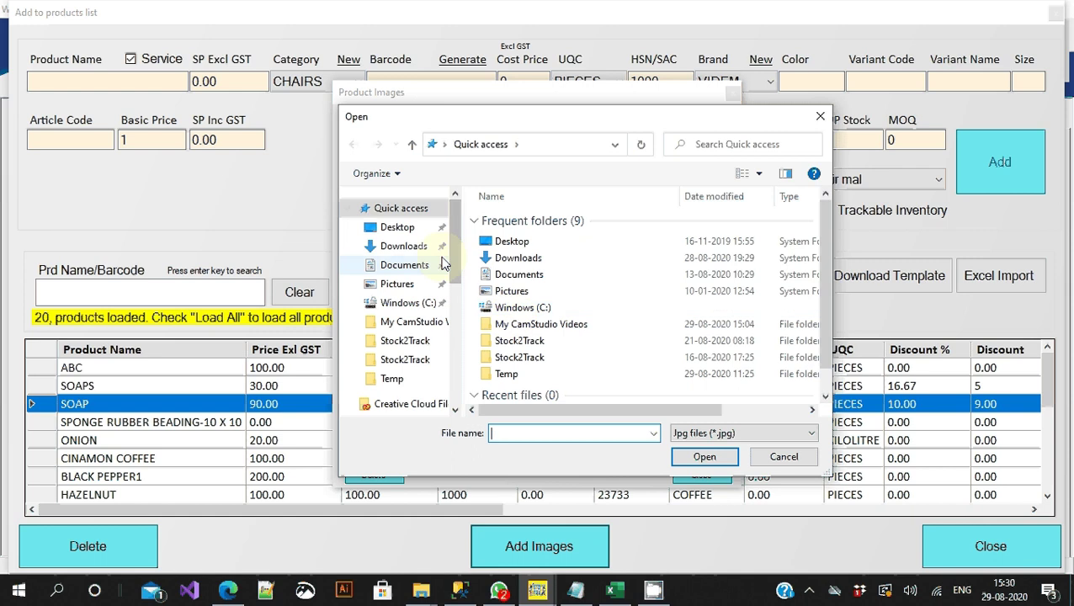
left_click(409, 229)
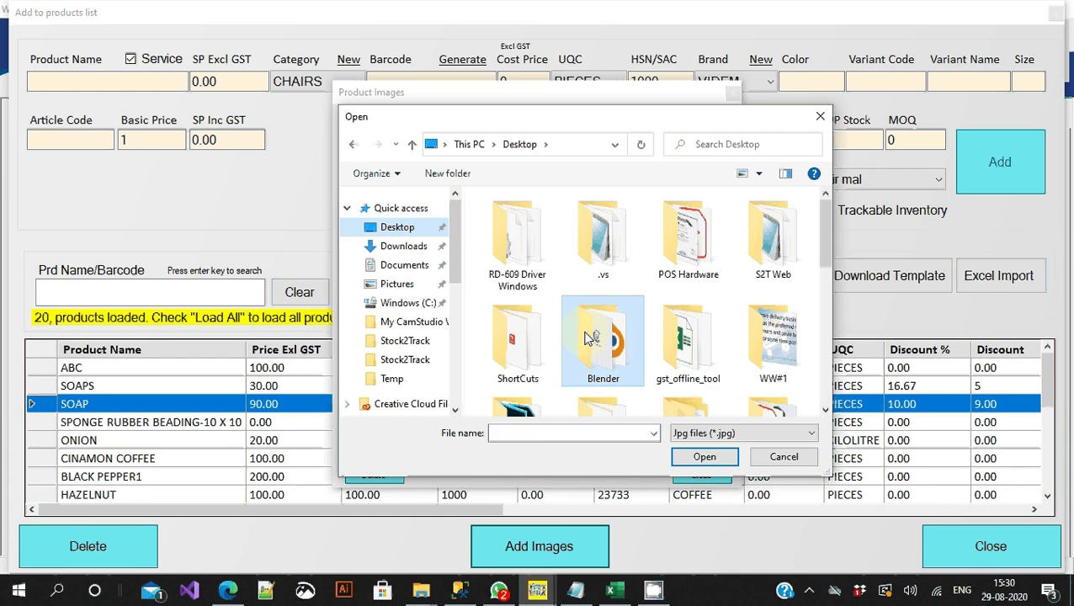
scroll(588, 296, "down", 5)
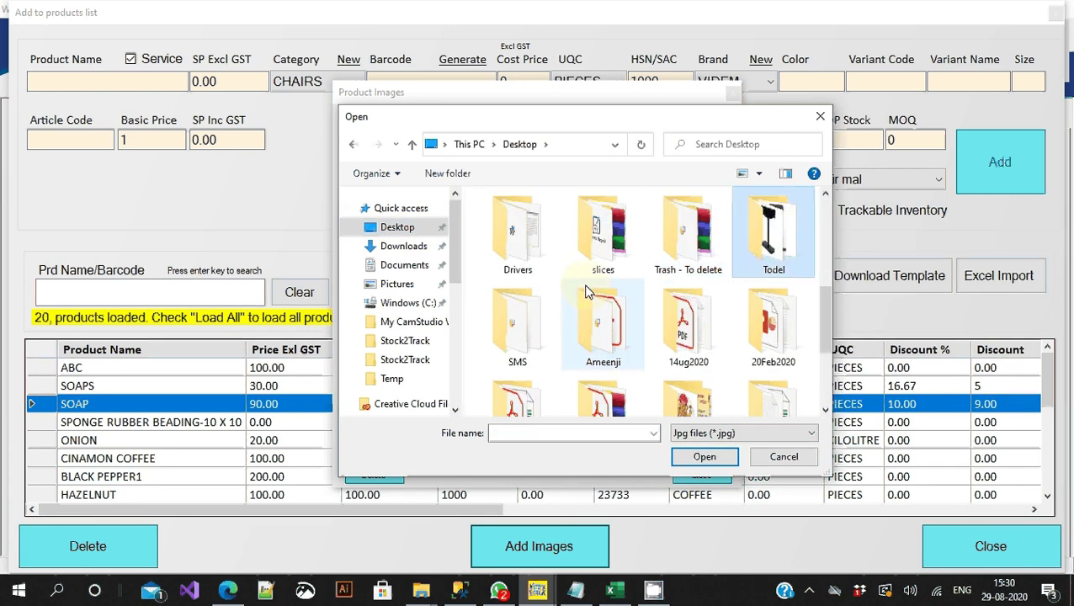
key("Return")
scroll(762, 253, "down", 3)
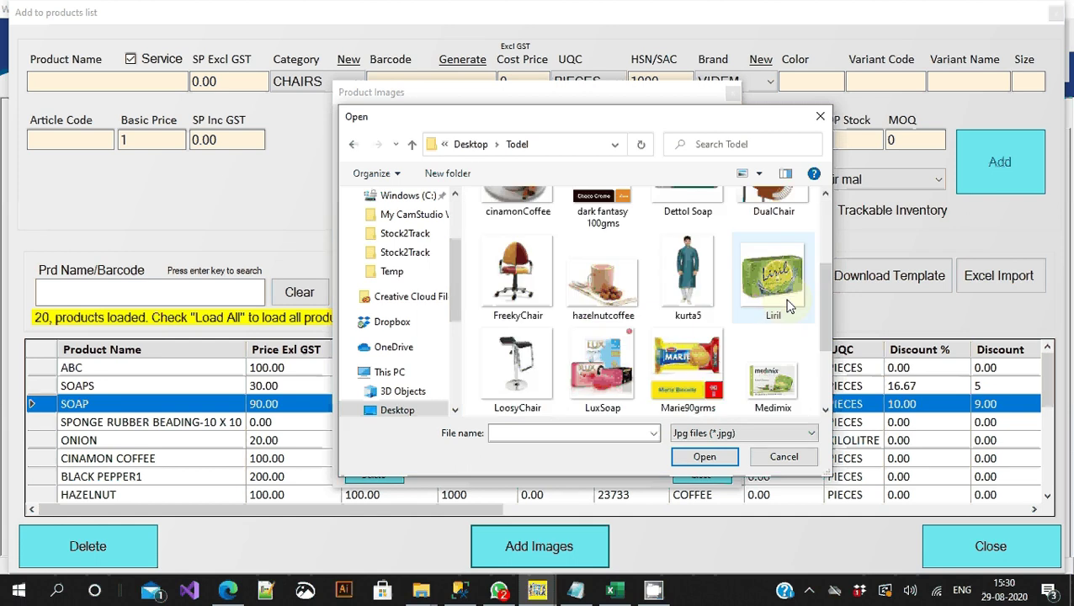
left_click(603, 282)
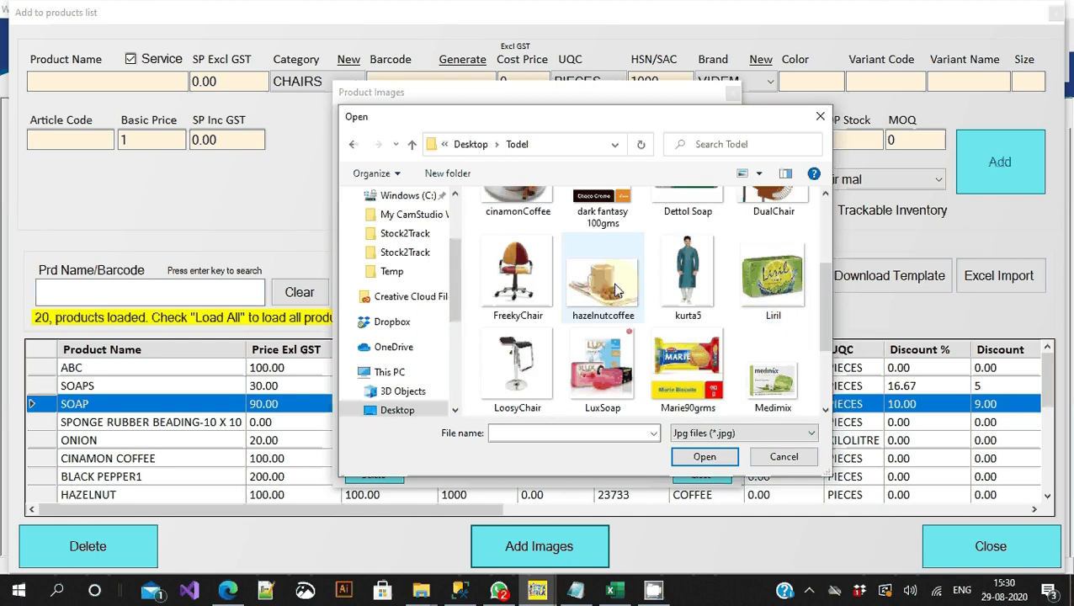
left_click(704, 457)
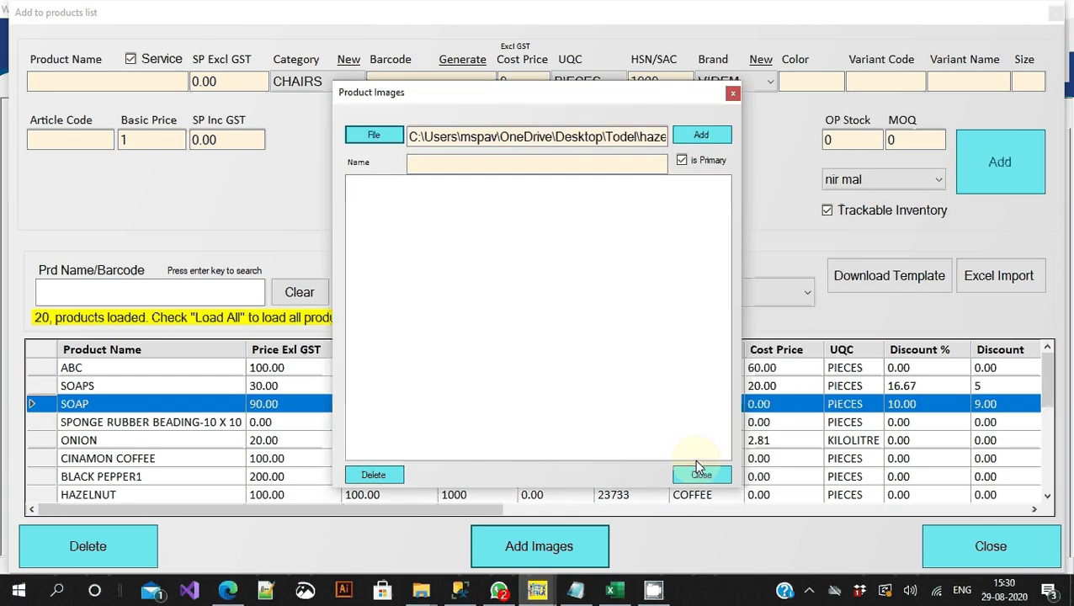
Add the chosen hazelnutcoffee picture as SOAP's primary product image and close the product images.
left_click(702, 137)
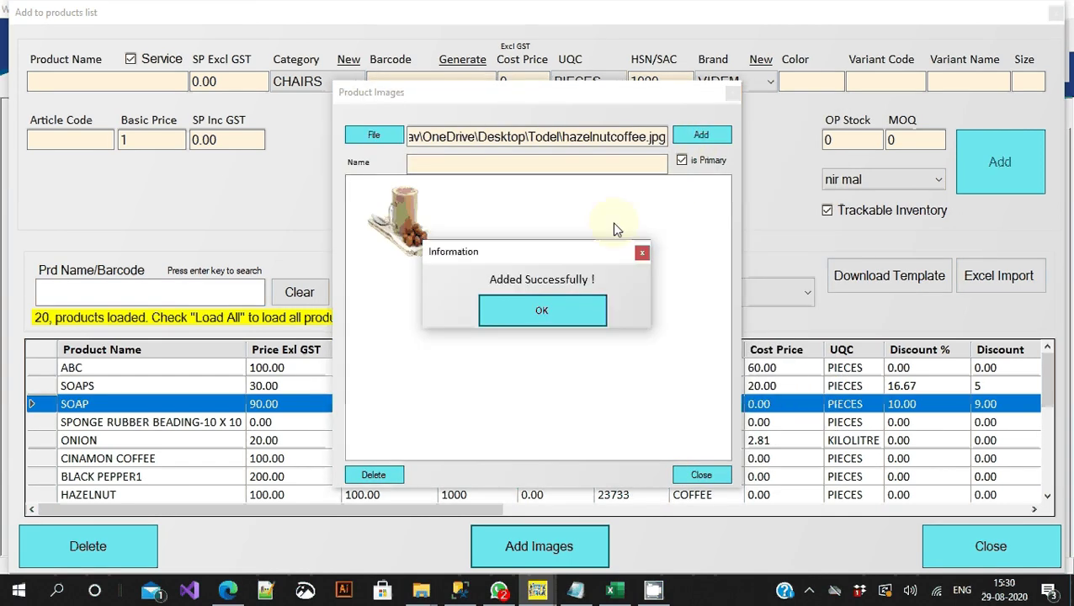
left_click(560, 308)
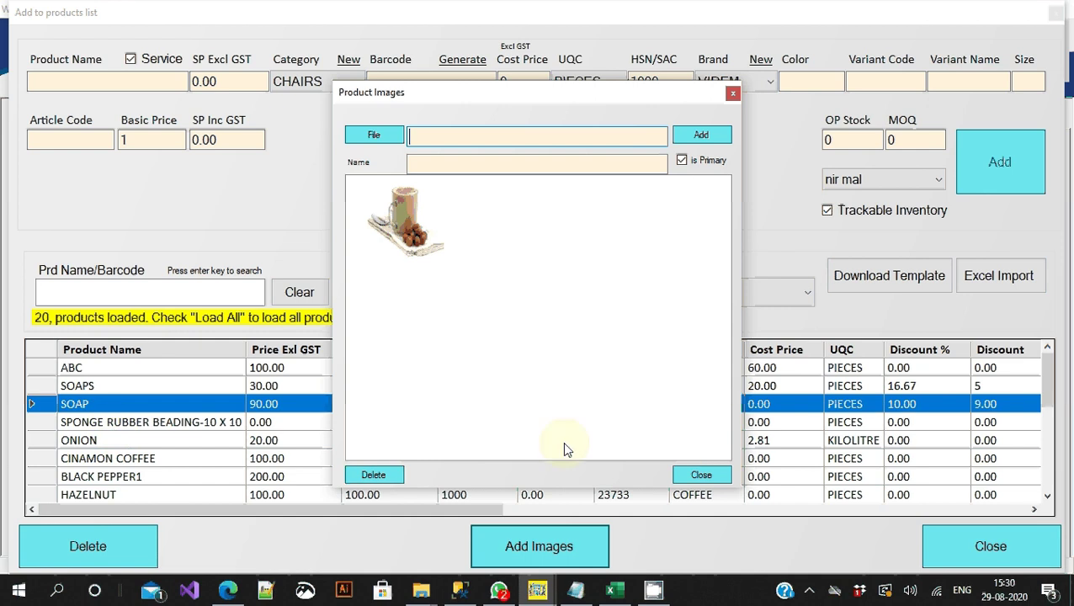
left_click(688, 473)
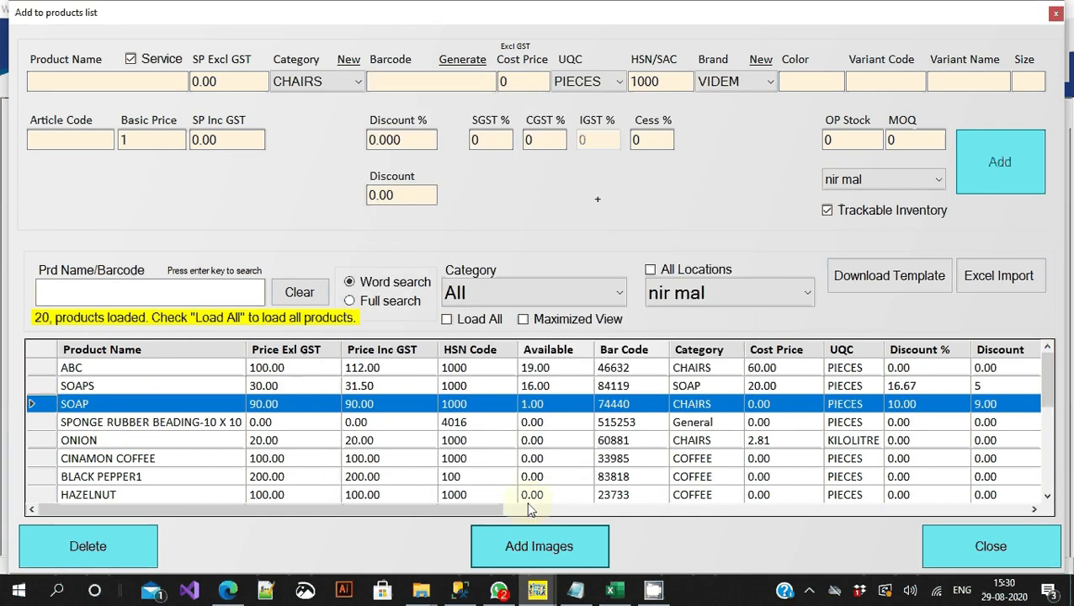
Reopen SOAP's product images, delete the hazelnut coffee picture, and close the product images.
left_click(531, 555)
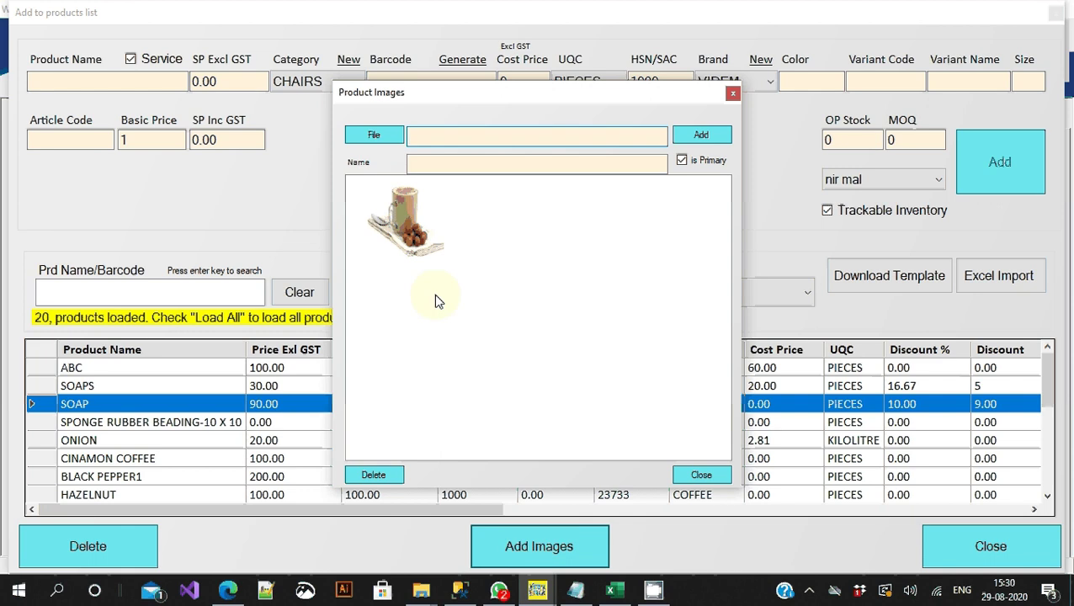
left_click(405, 237)
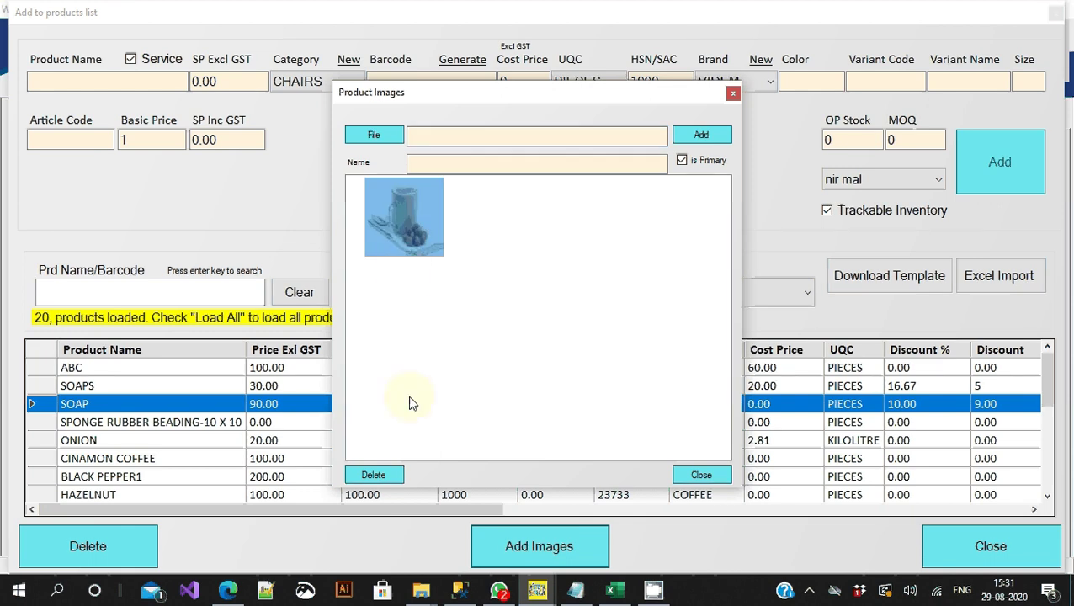
left_click(376, 475)
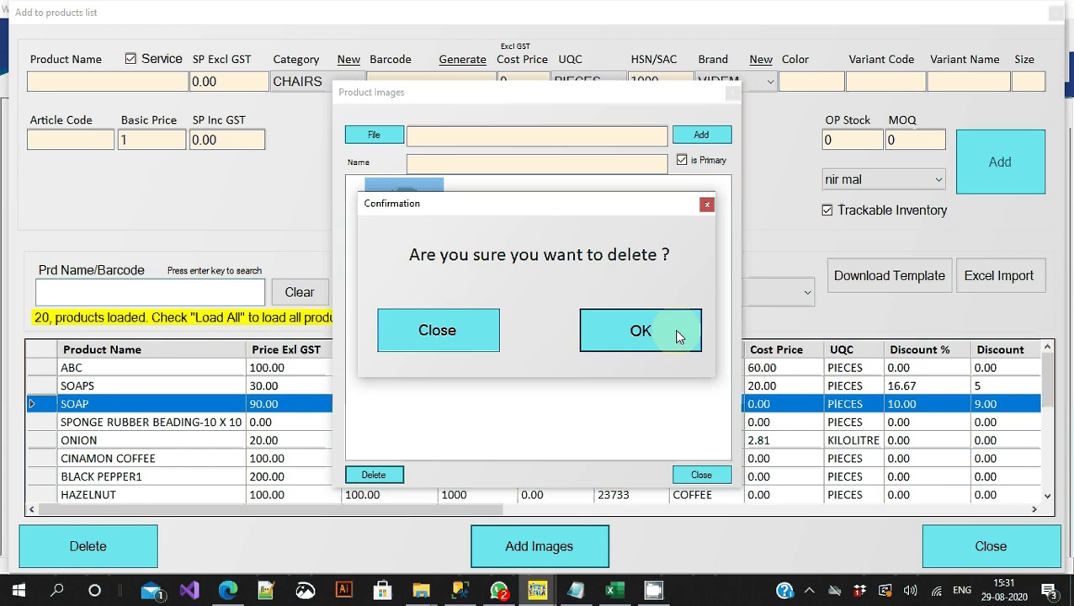
left_click(677, 335)
left_click(577, 311)
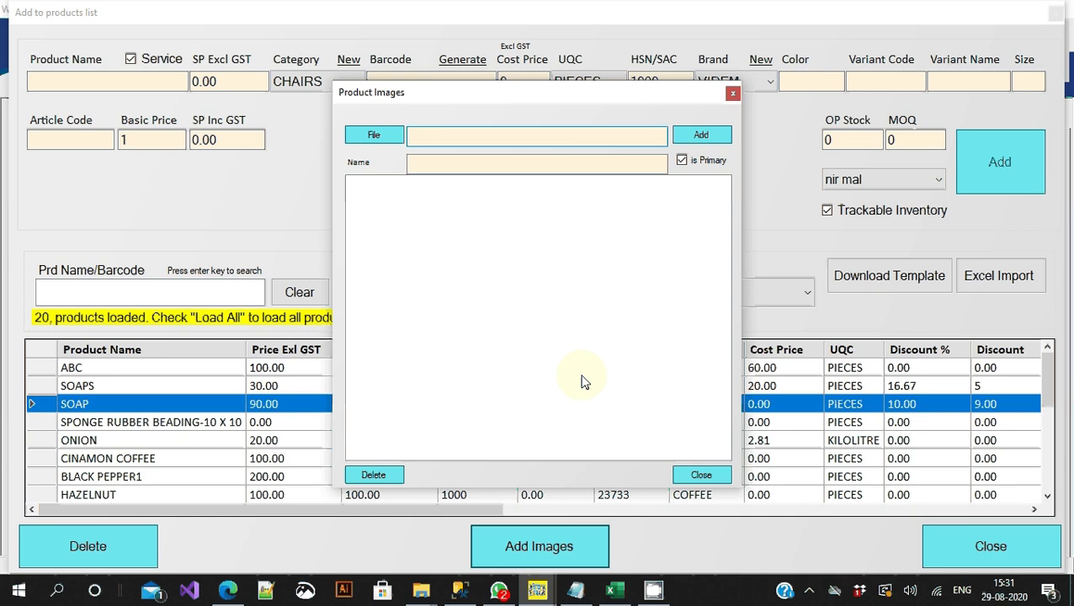
left_click(702, 477)
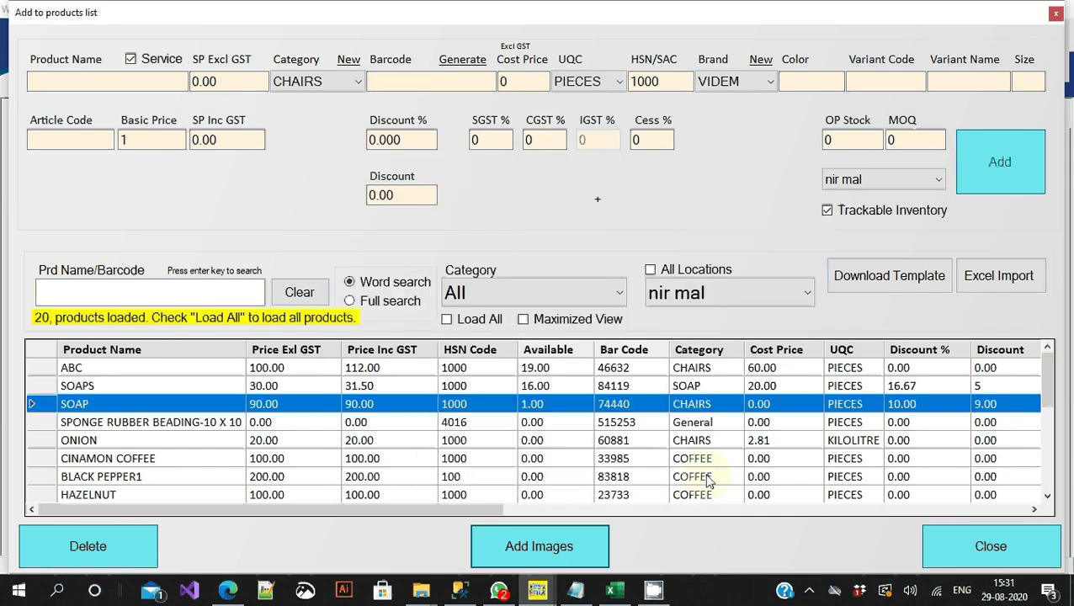